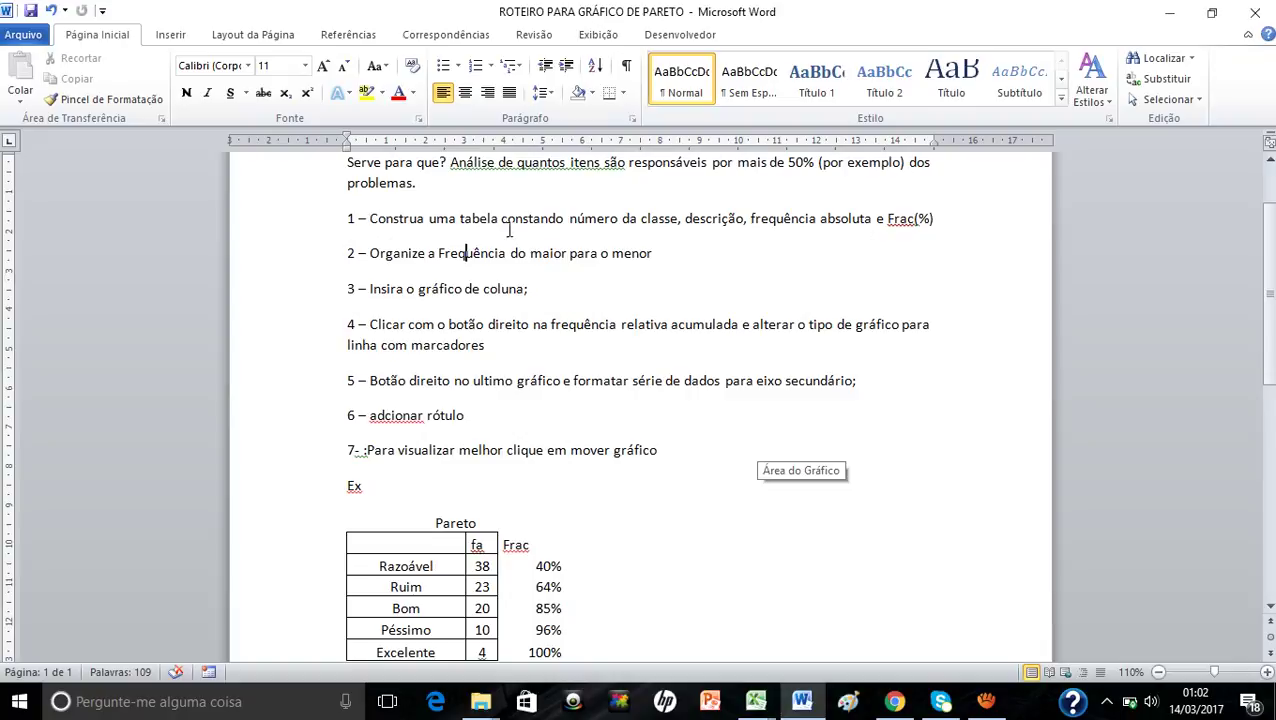
- Review the Pareto chart instructions and the example column-and-line chart in the document
double_click(588, 230)
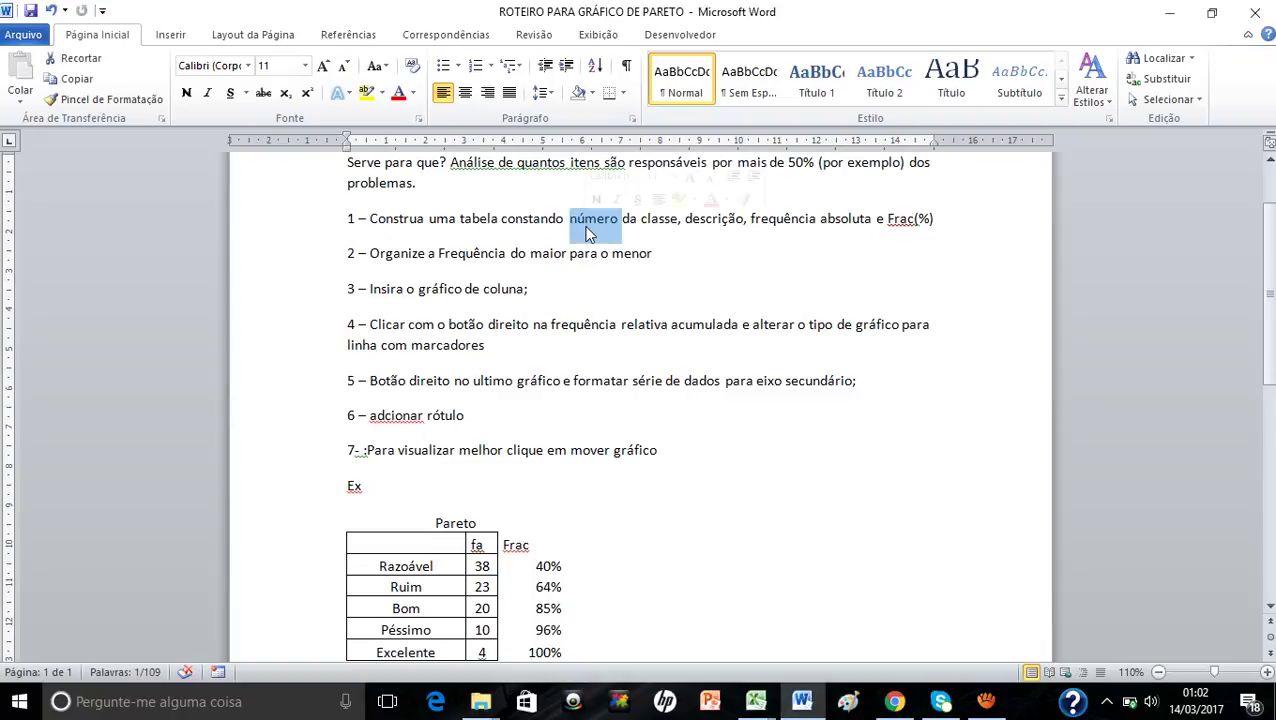
click(587, 227)
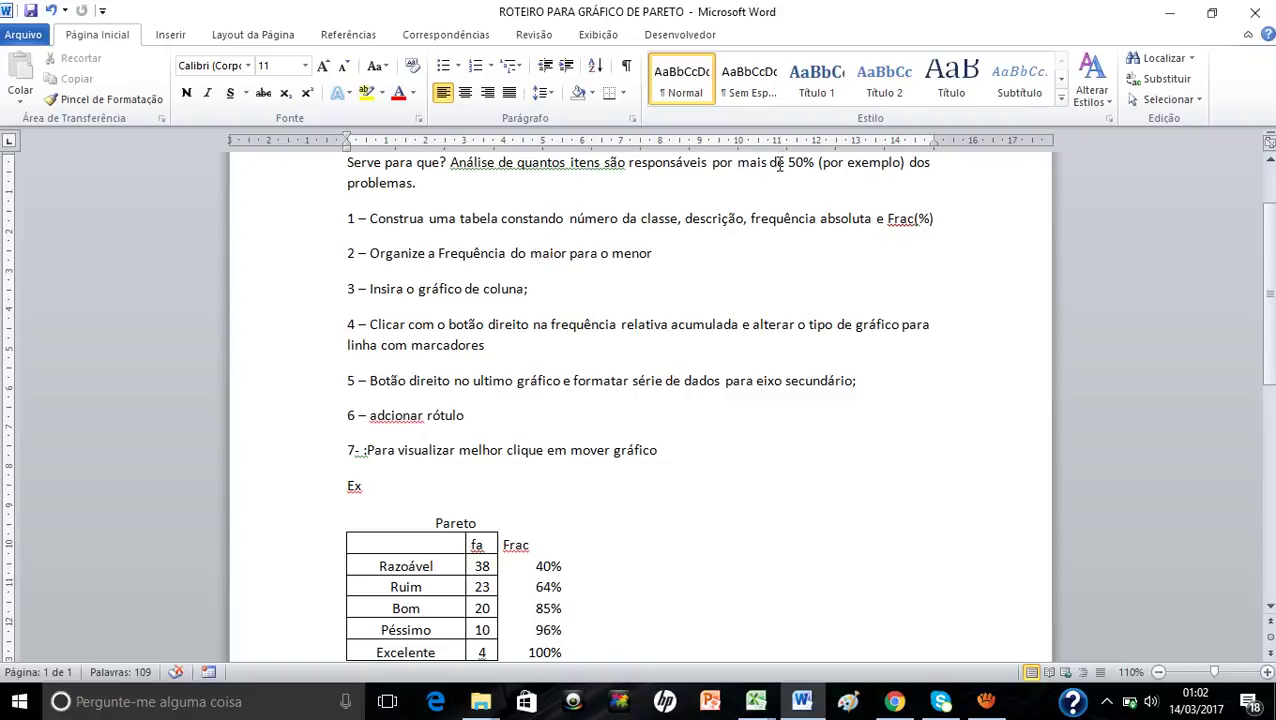
click(928, 218)
scroll(640, 410, down, 8)
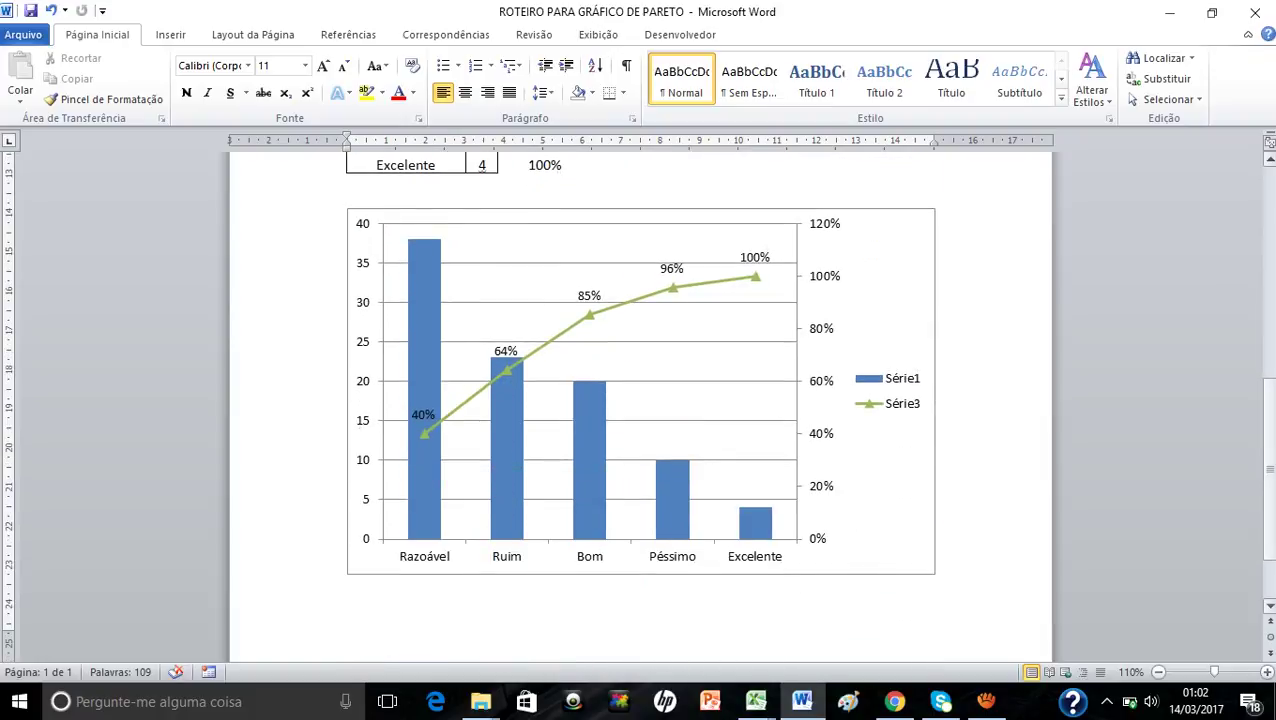
mouse_move(418, 277)
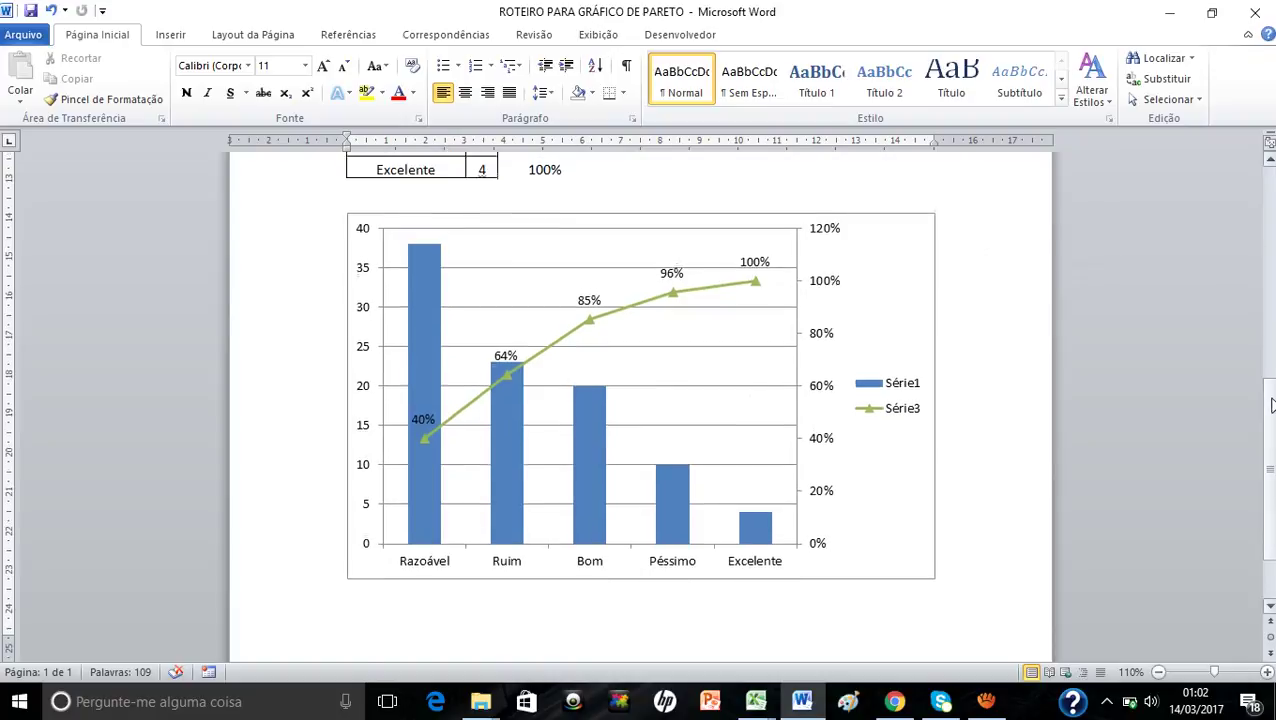
drag(1272, 404, 1272, 180)
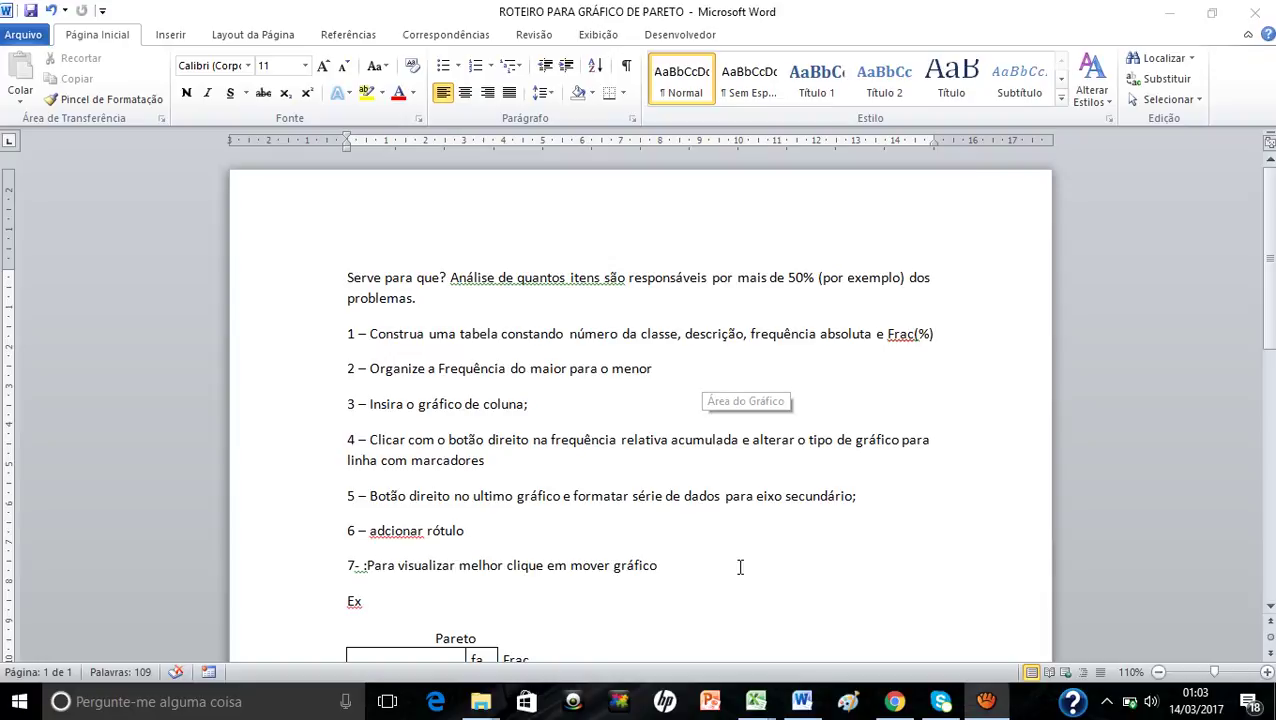
- Switch to the Pasta2 workbook in Excel
key(alt+Tab)
key(alt+Tab)
key(alt+Tab)
key(Tab)
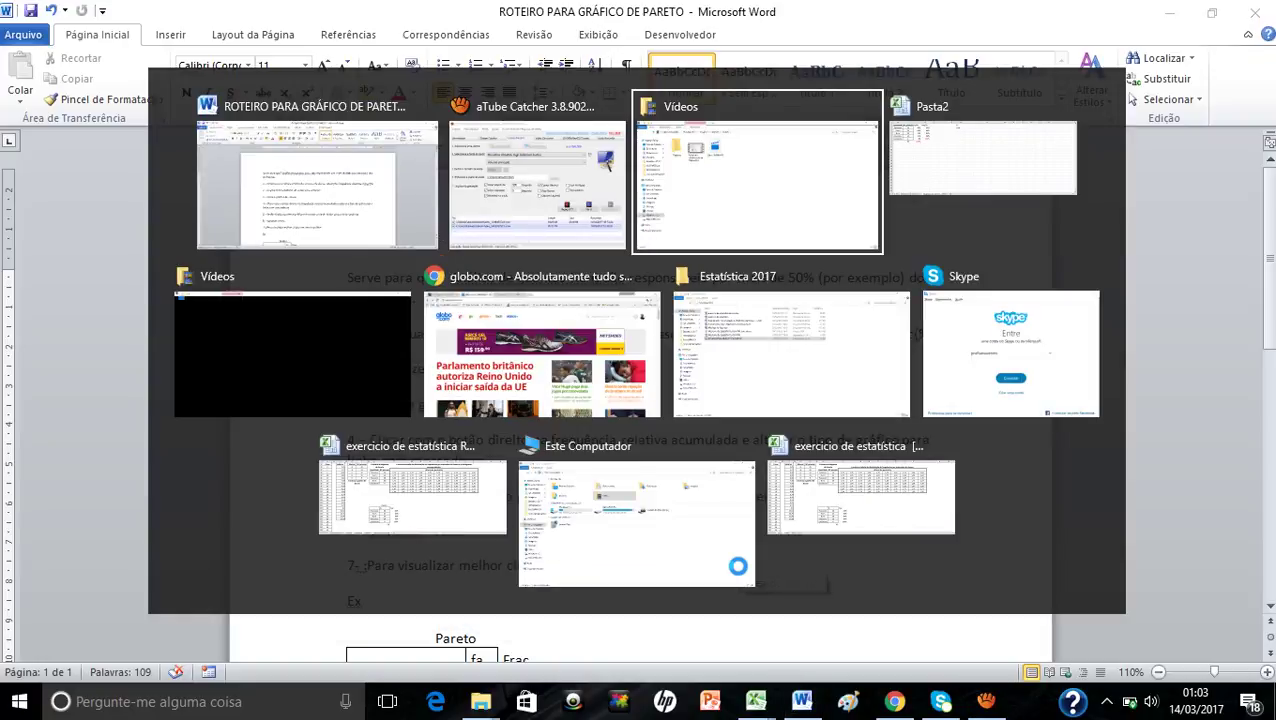
key(alt+Tab)
- Clear the relative frequency formulas in cells C2:C6 of the Fri(%) column
key(Left)
key(Left)
key(Left)
key(Left)
key(Left)
key(Left)
key(Left)
key(Left)
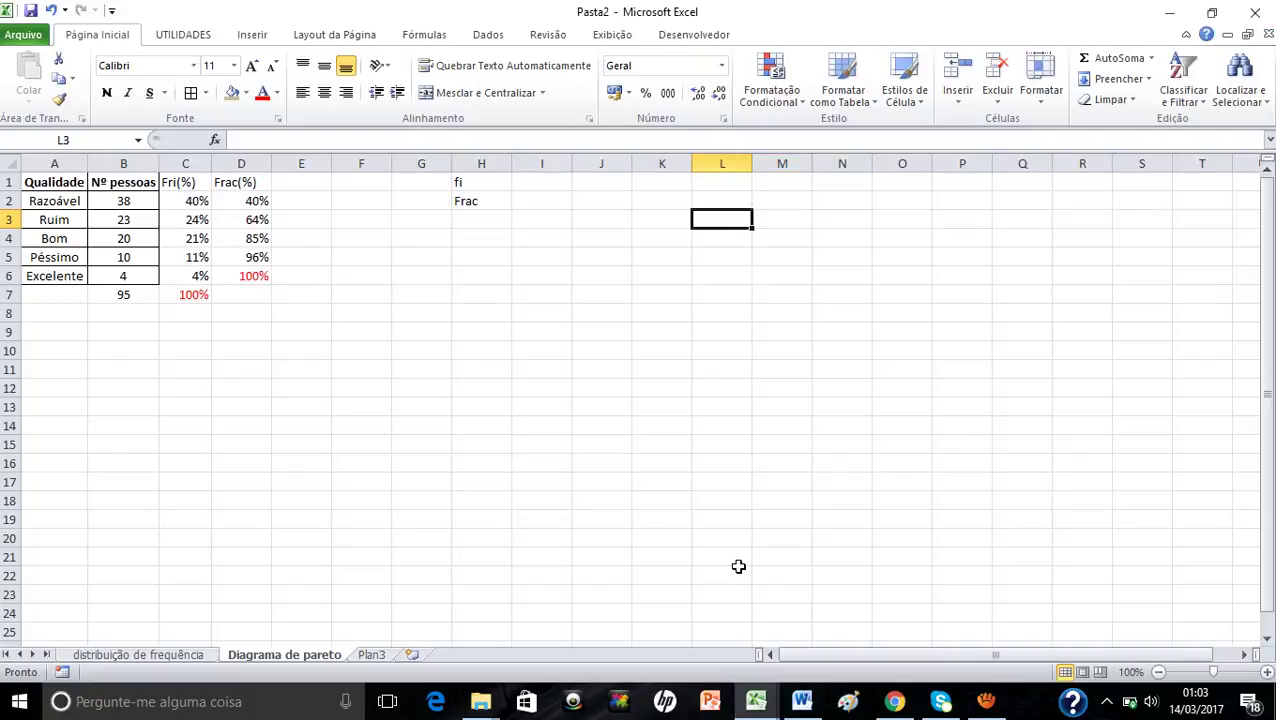
key(Left)
key(Left)
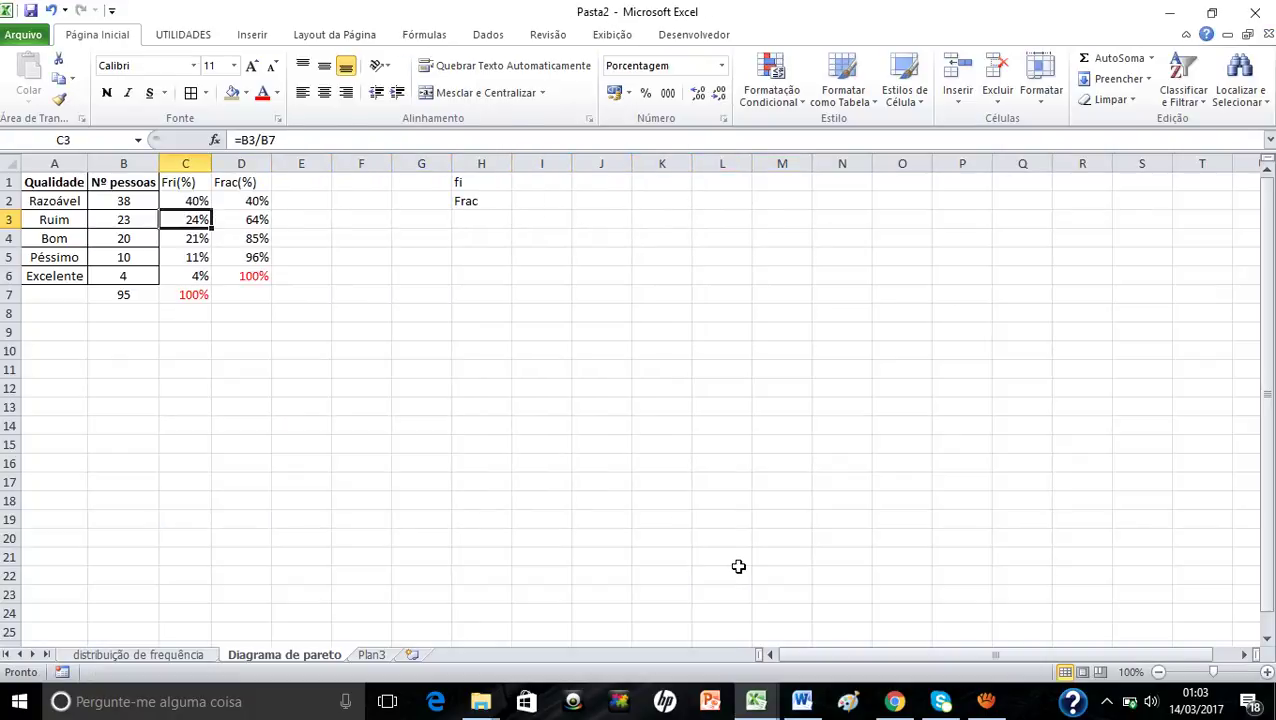
key(Up)
key(shift+Down)
key(shift+Down)
key(shift+Down)
key(shift+Down)
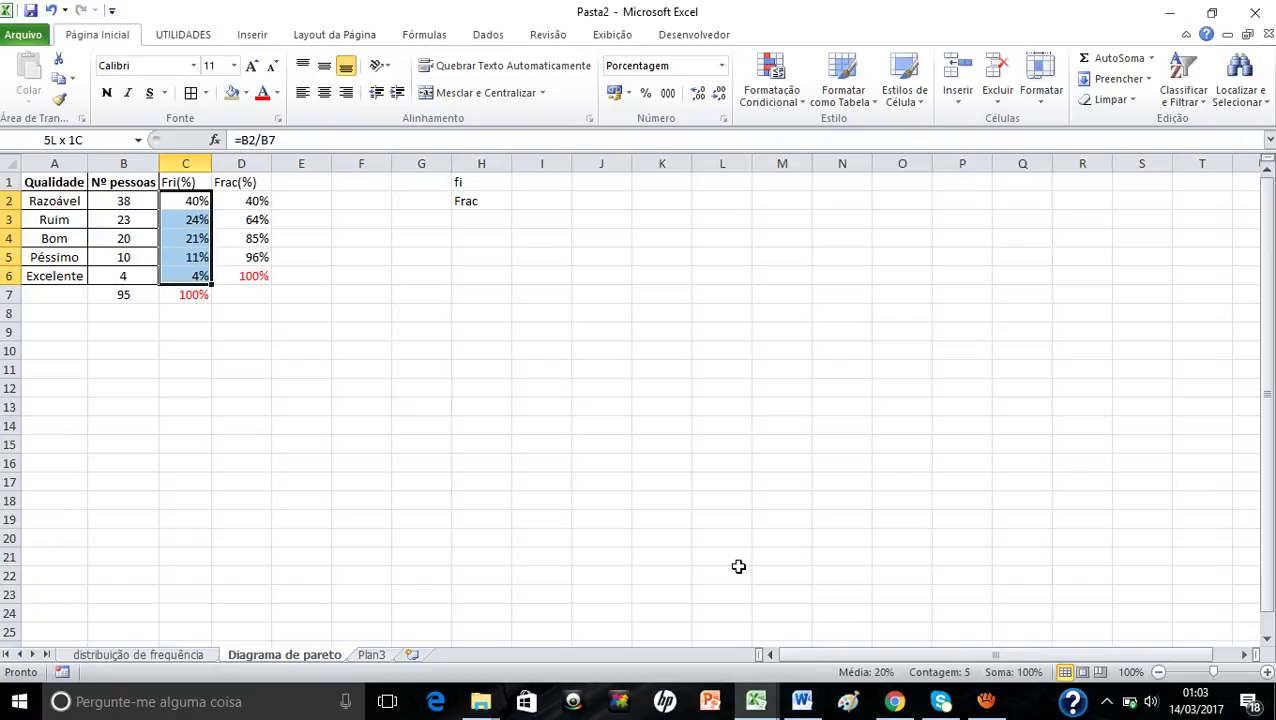
key(Delete)
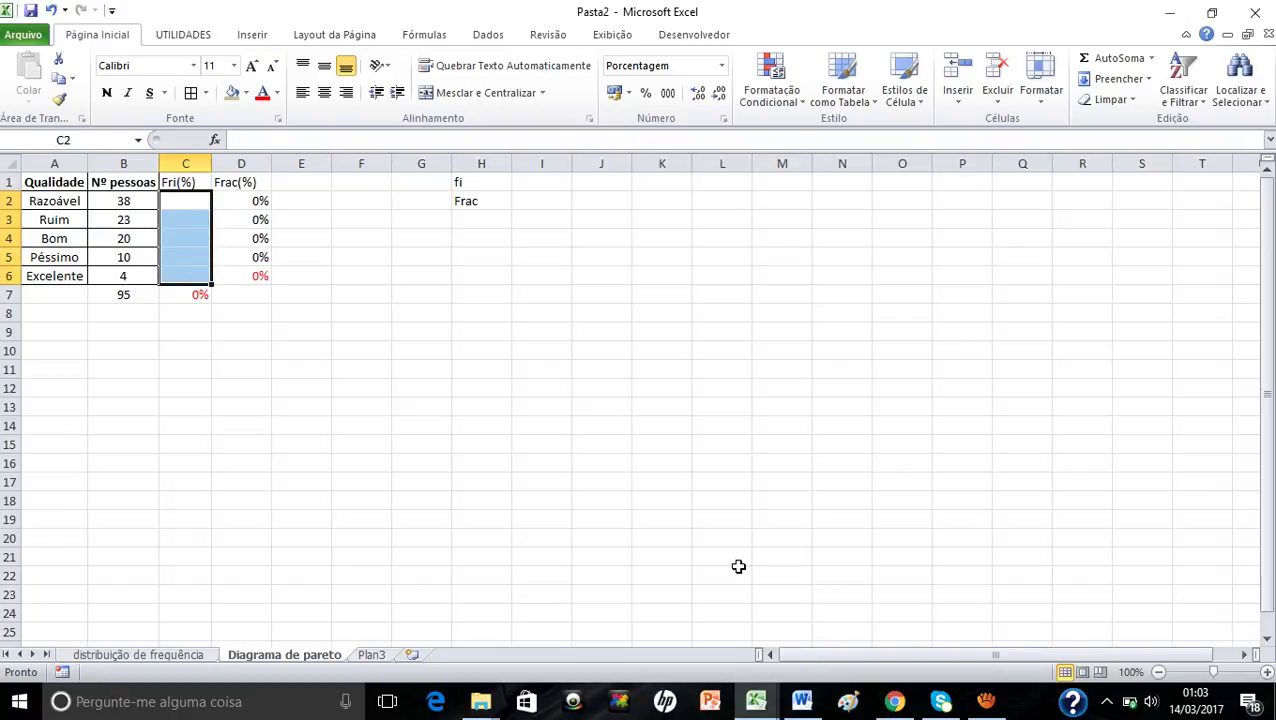
- Examine the Qualidade categories, their Nº pessoas frequencies and the Frac(%) column in the table
key(Left)
key(Right)
key(Right)
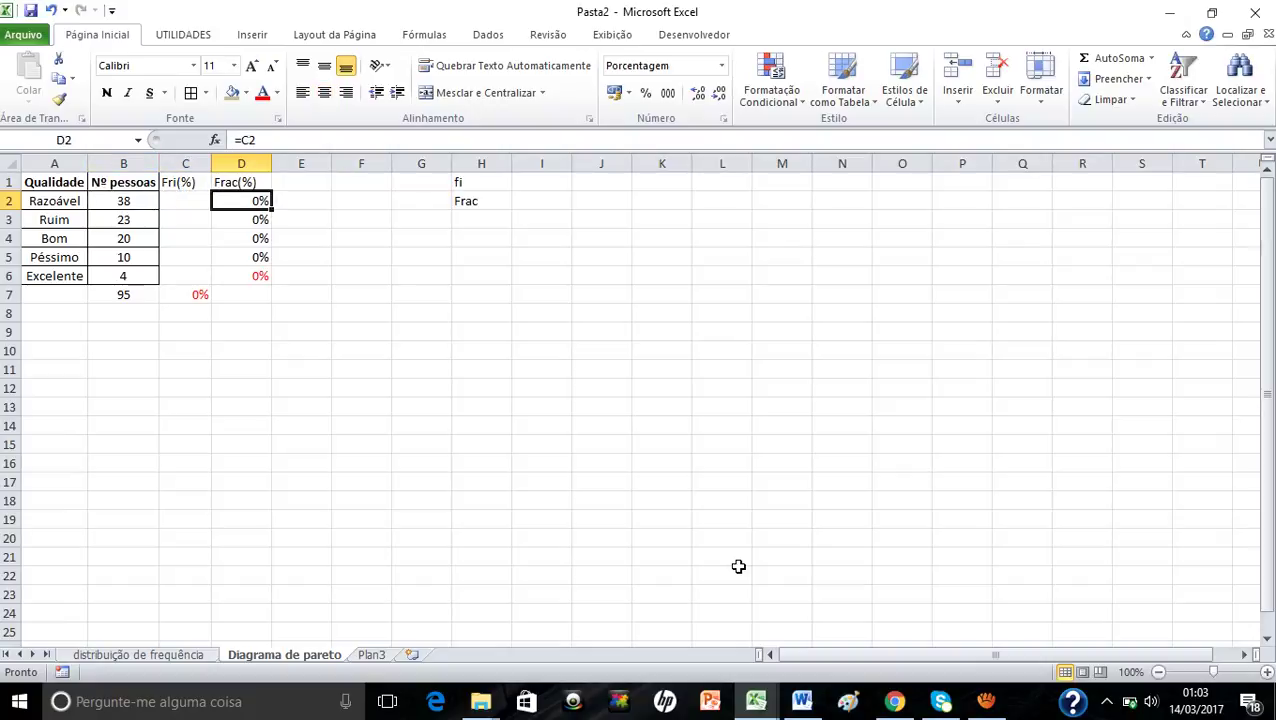
key(Left)
key(Left)
key(Up)
key(Down)
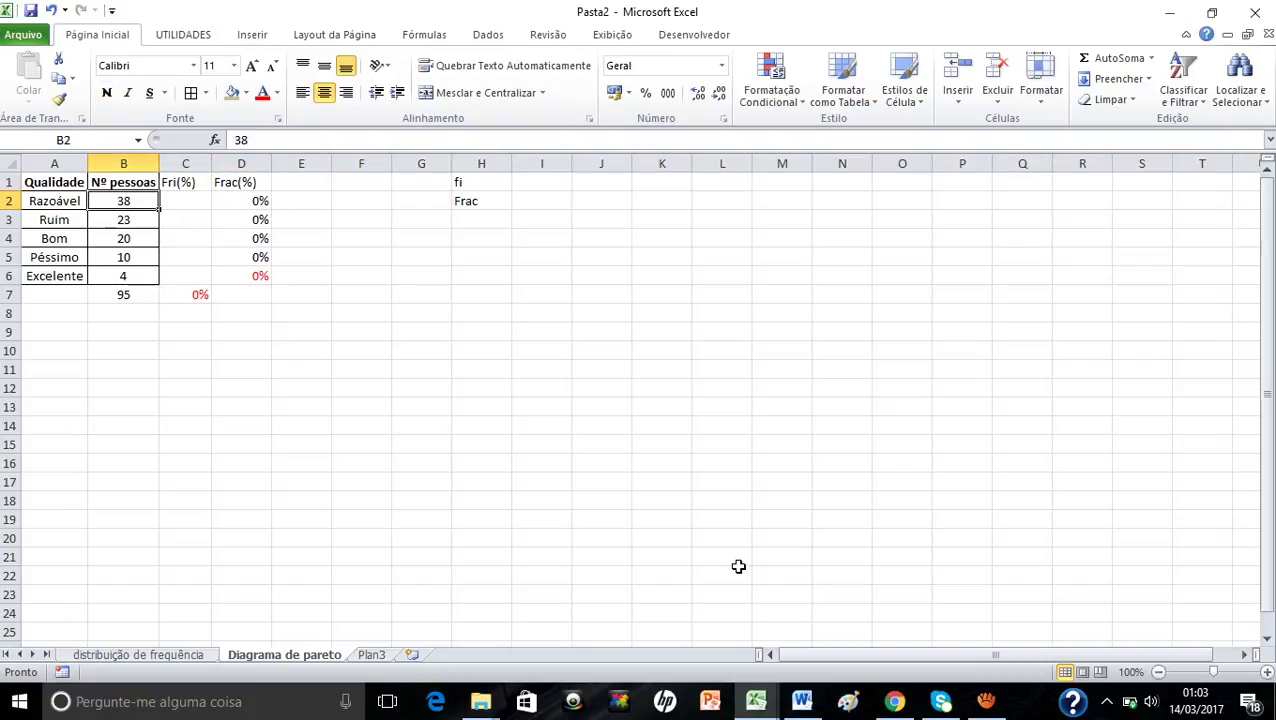
key(Left)
key(Right)
key(Left)
key(Right)
key(Up)
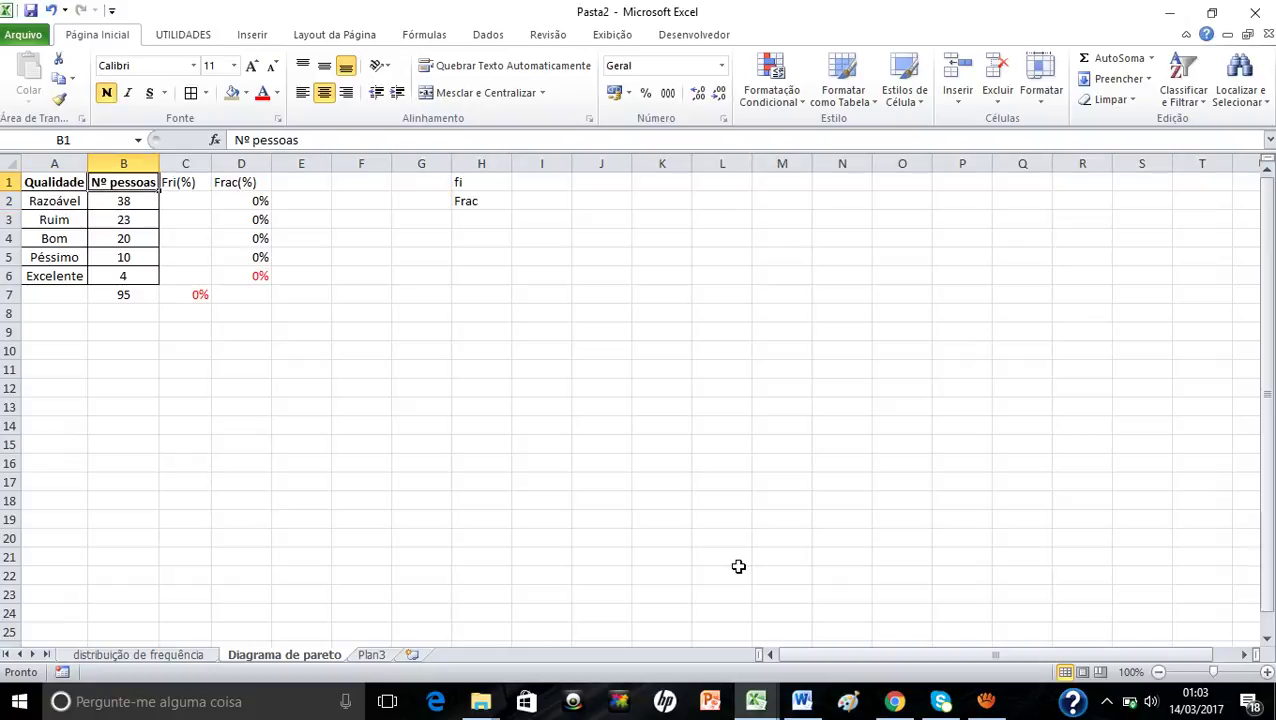
key(Down)
key(Left)
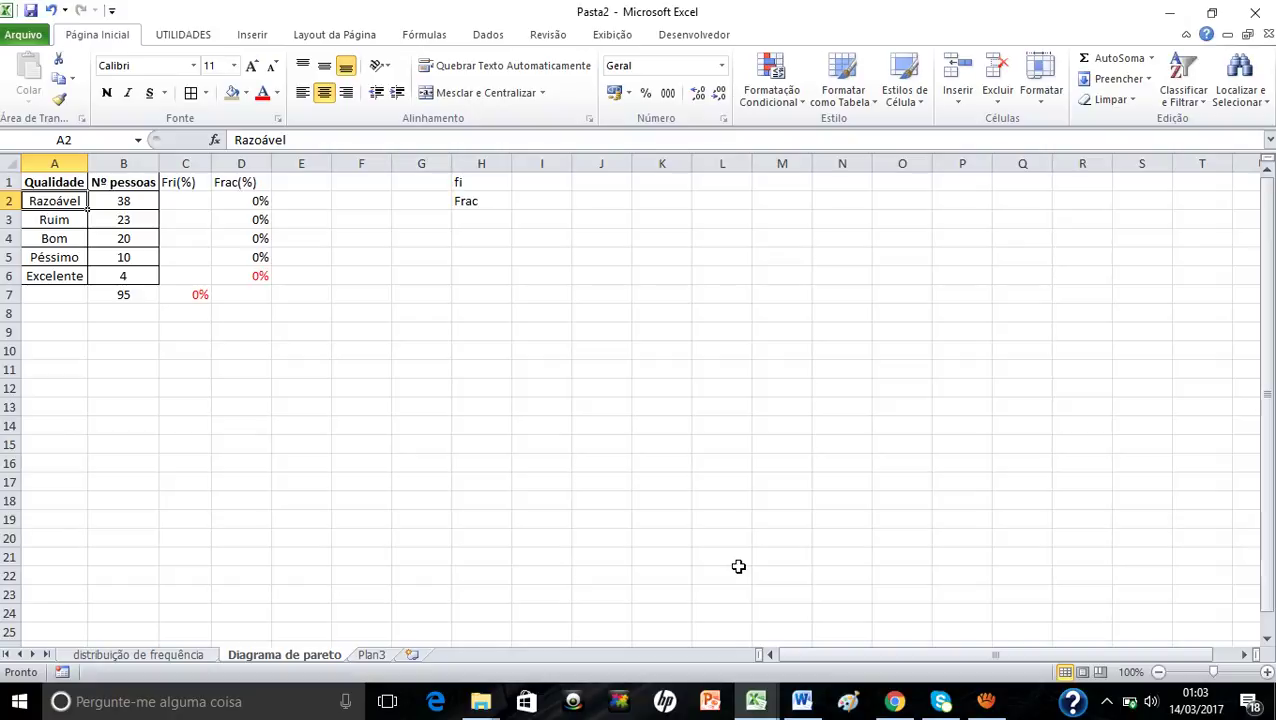
key(Right)
key(Down)
key(Left)
key(Right)
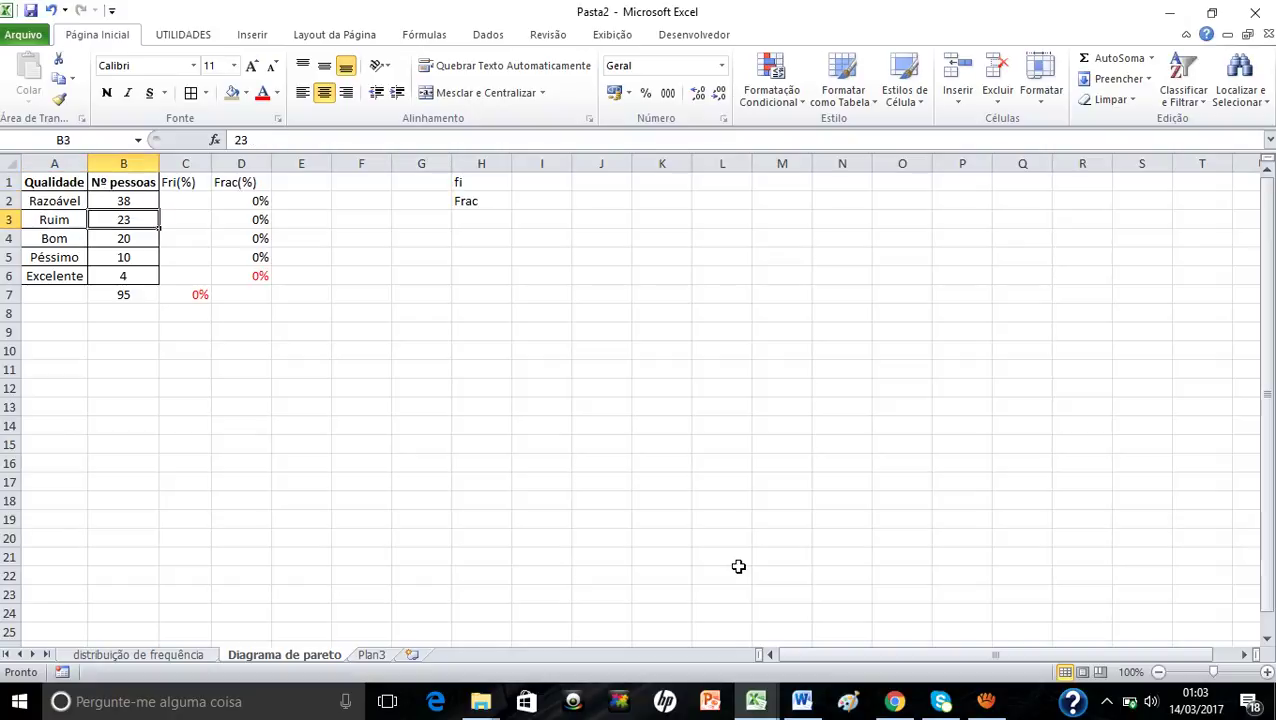
- Enter the formula =B2/B7 in C2 to calculate the relative frequency of Razoável
key(Down)
key(Right)
key(Up)
key(Up)
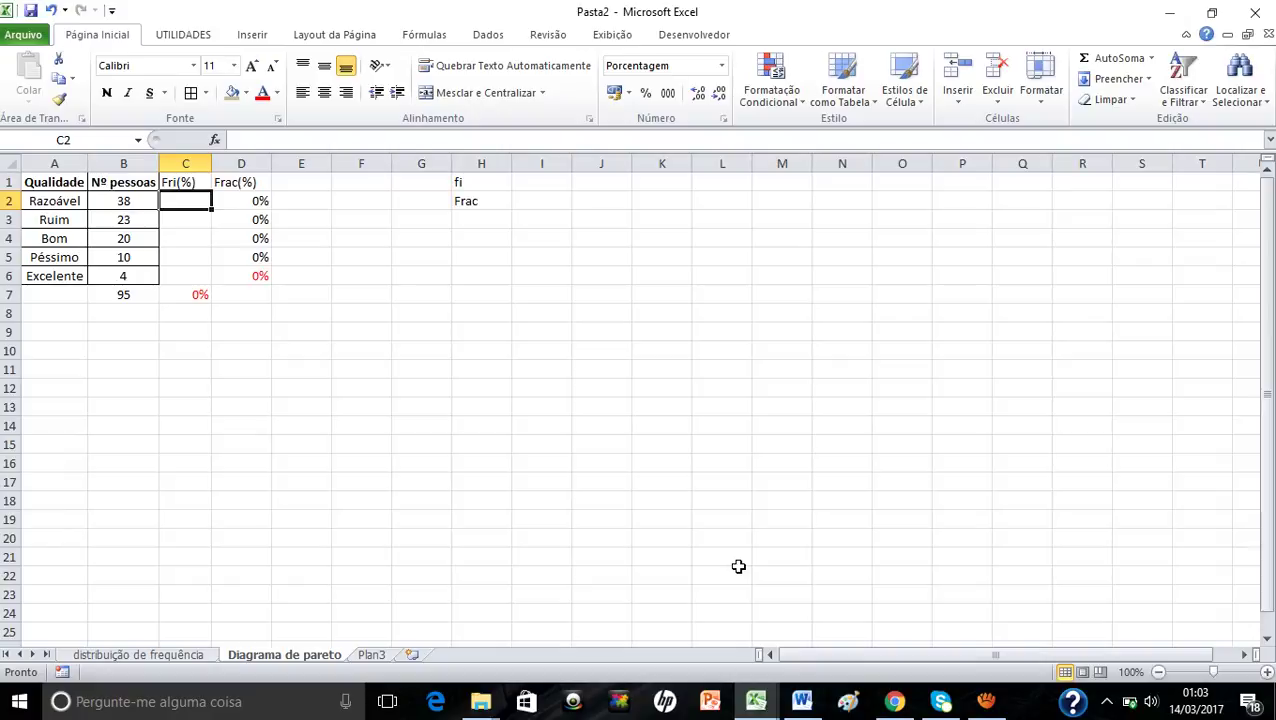
text(=)
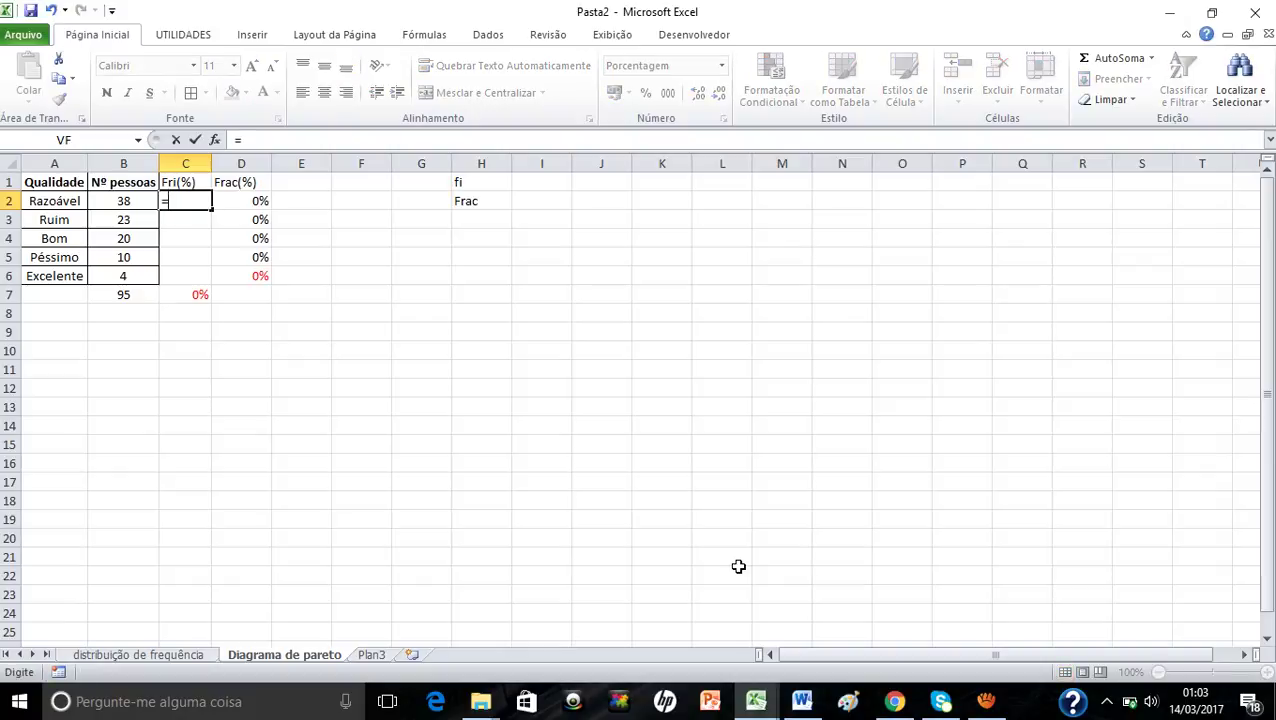
key(Left)
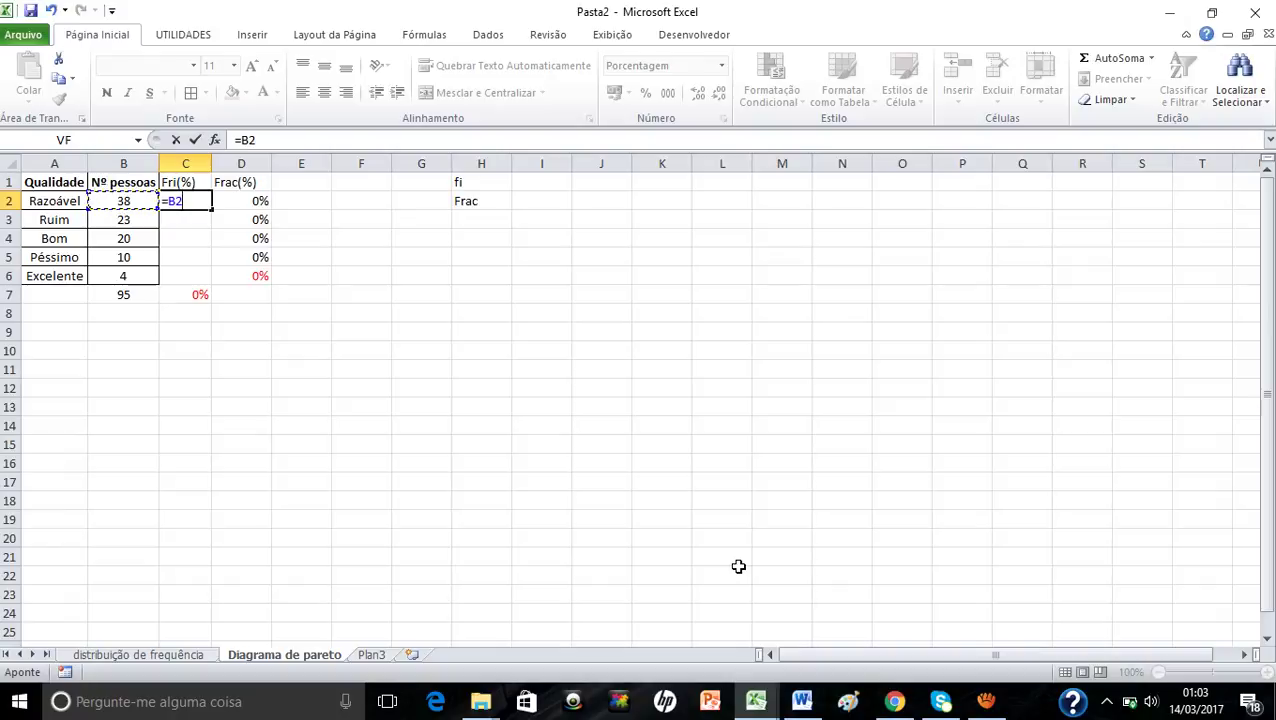
text(/)
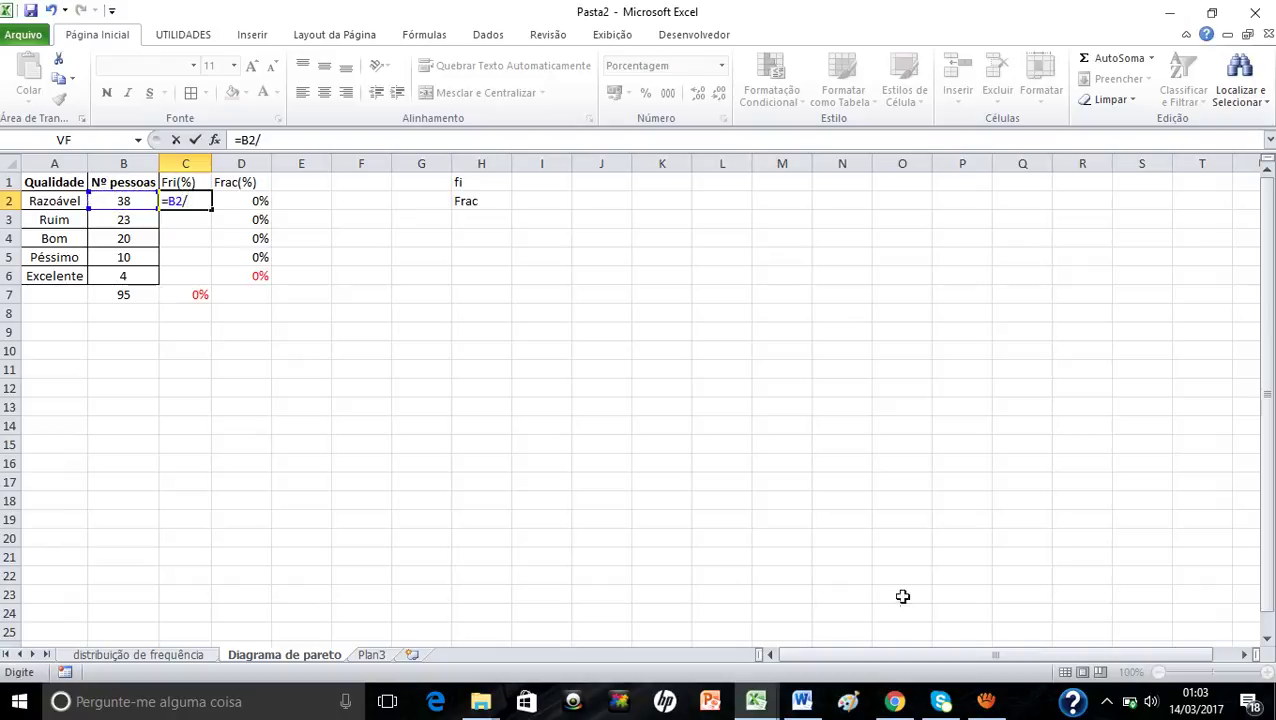
click(142, 295)
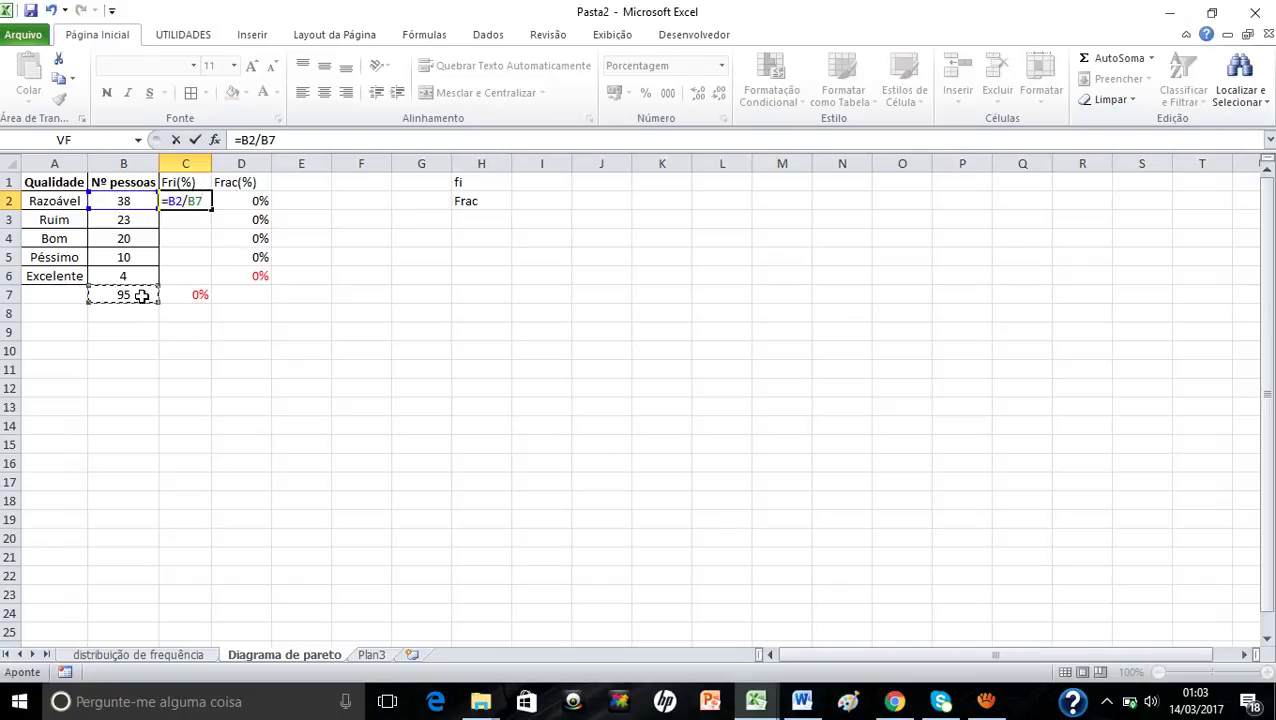
key(Return)
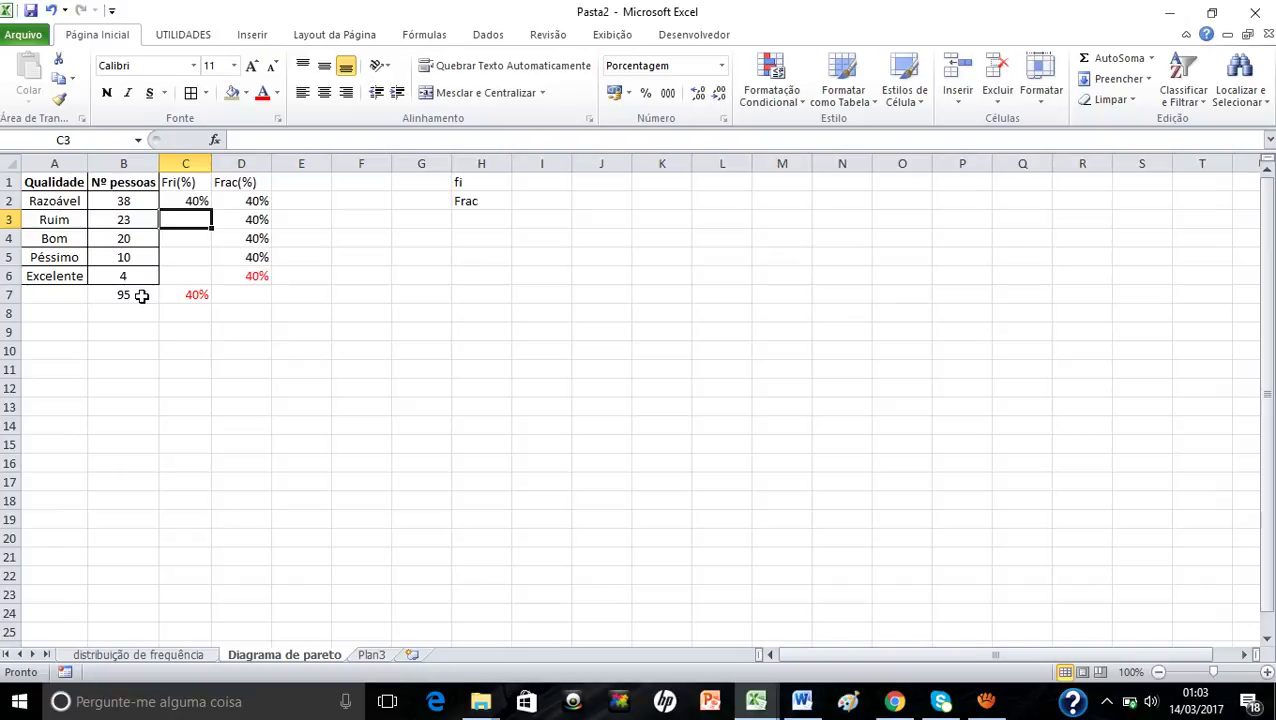
- Enter the formula =B3/B7 in C3 to calculate the relative frequency of Ruim
text(=)
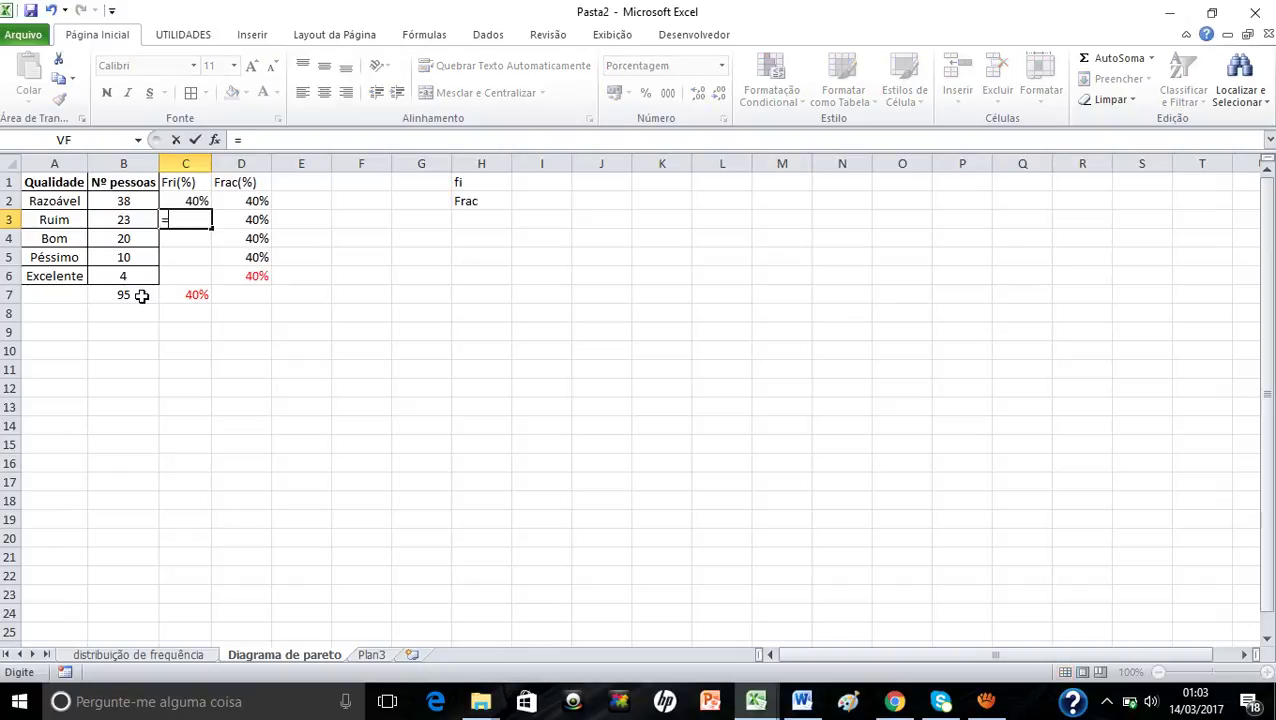
key(Left)
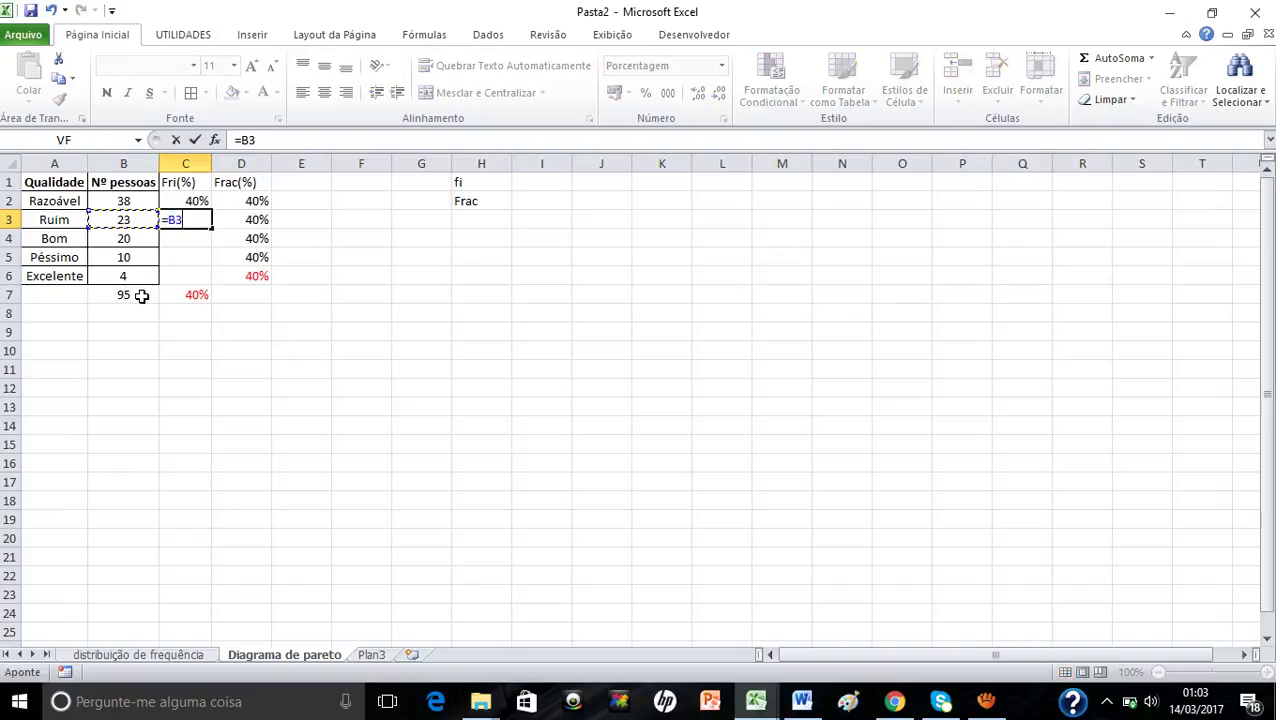
text(/)
click(125, 295)
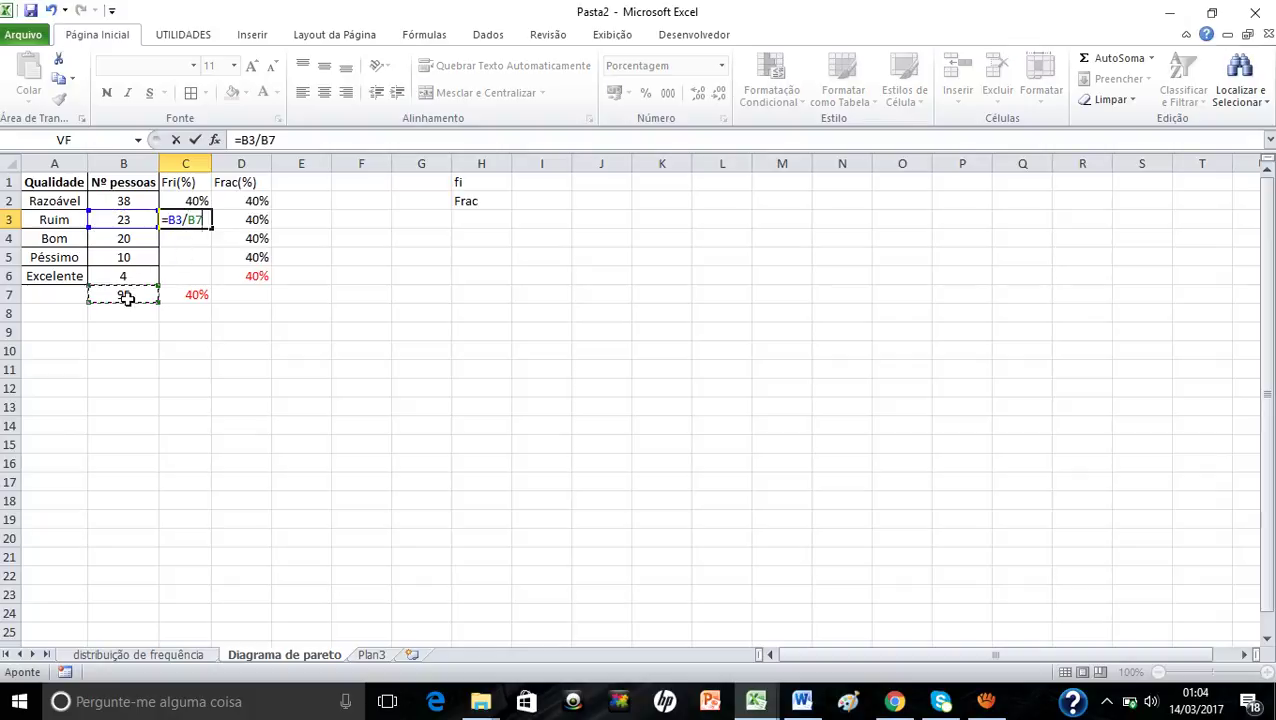
key(Return)
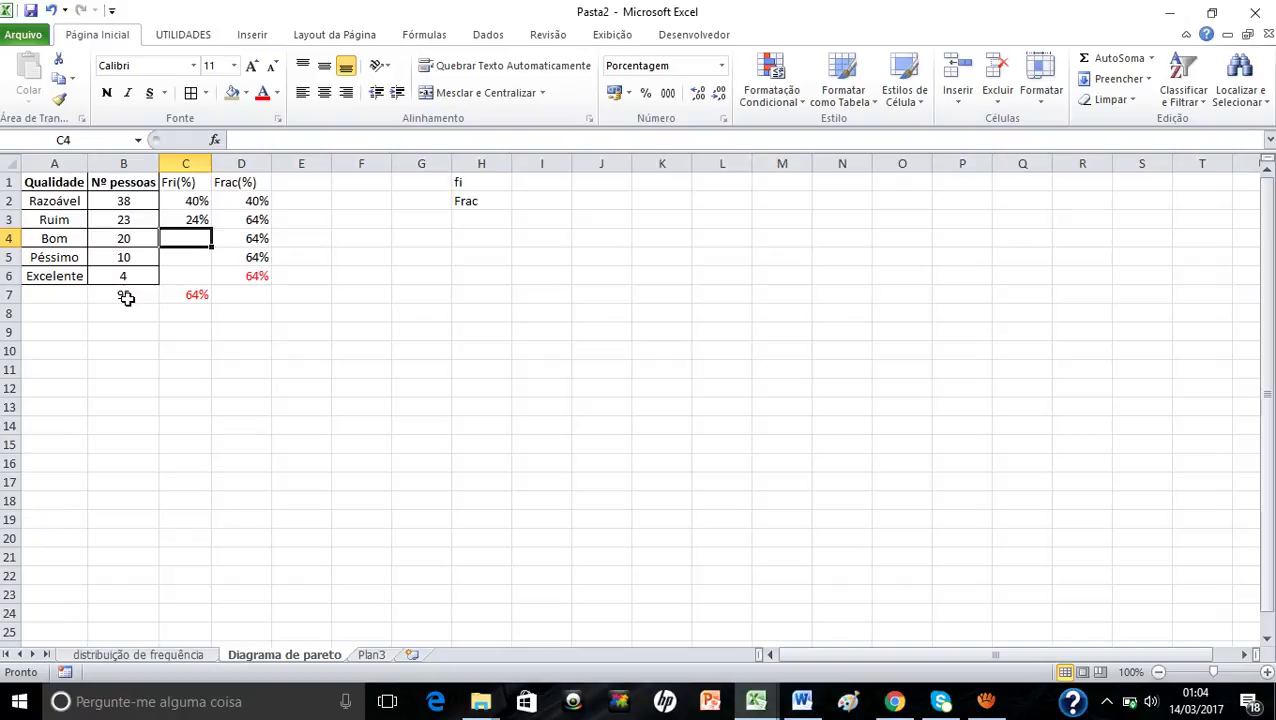
- Enter the formula =B4/B7 in C4 to calculate the relative frequency of Bom
text(=)
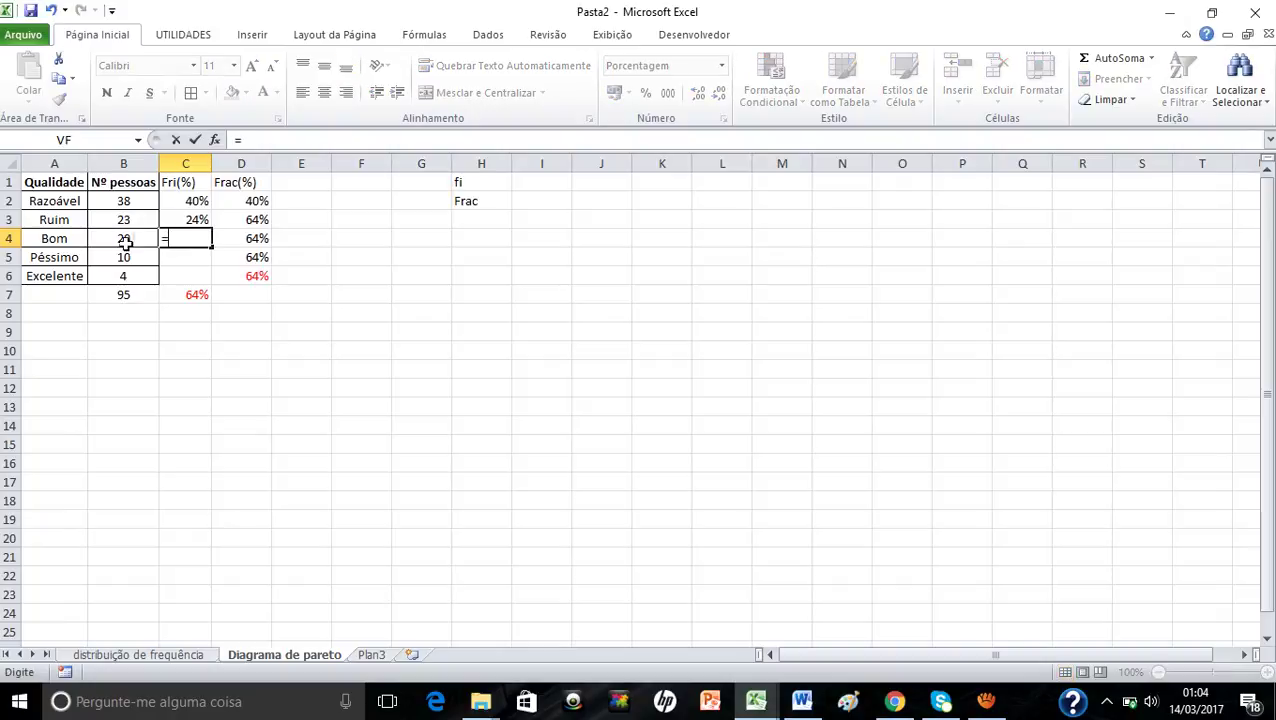
click(124, 241)
text(/)
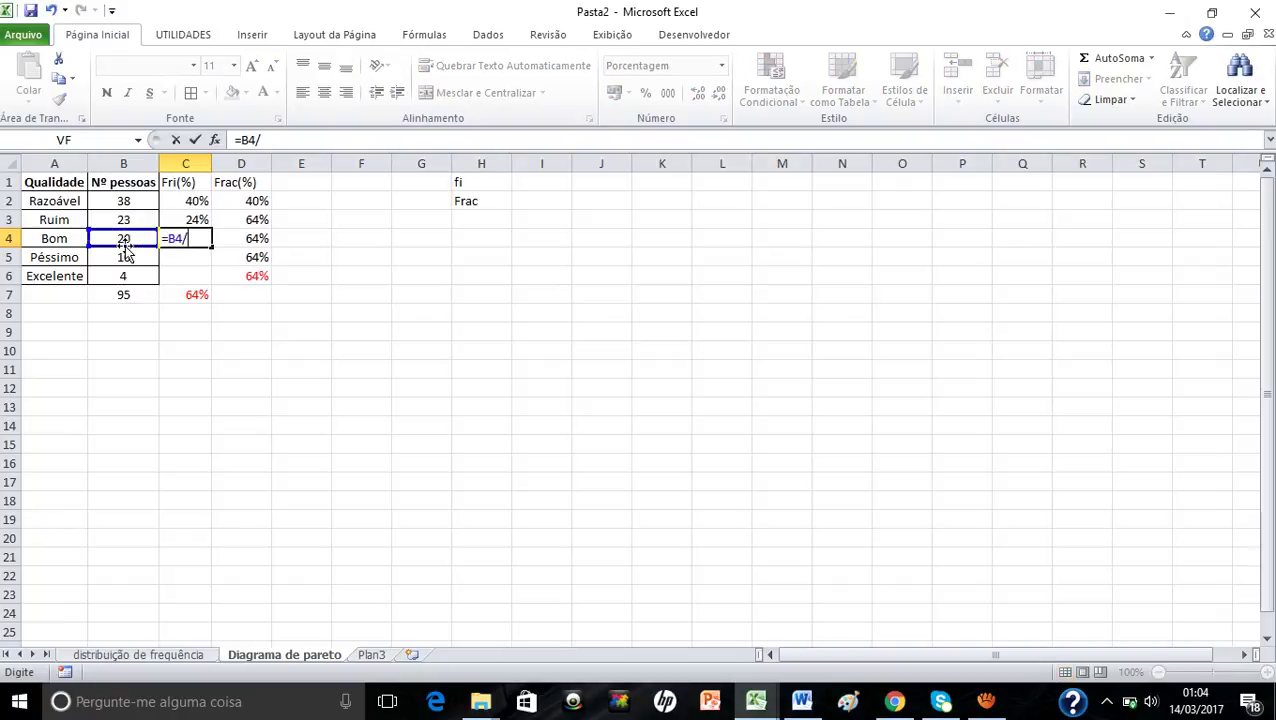
click(116, 300)
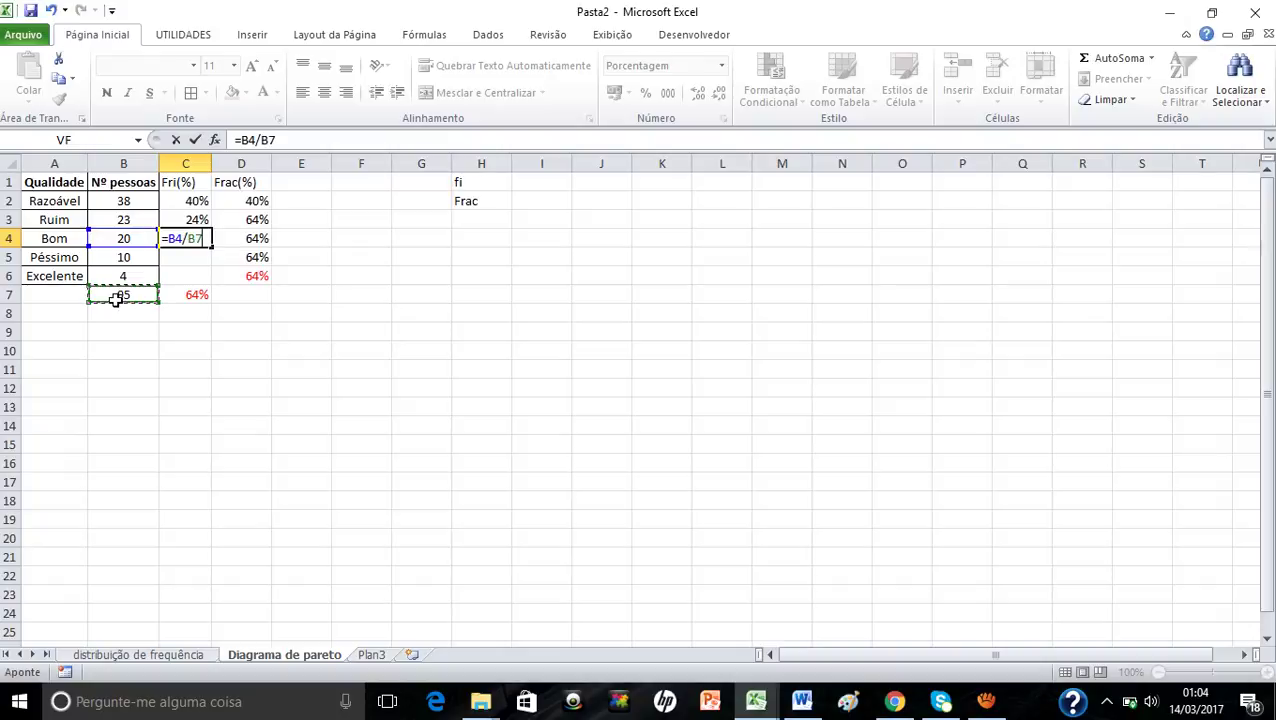
key(Return)
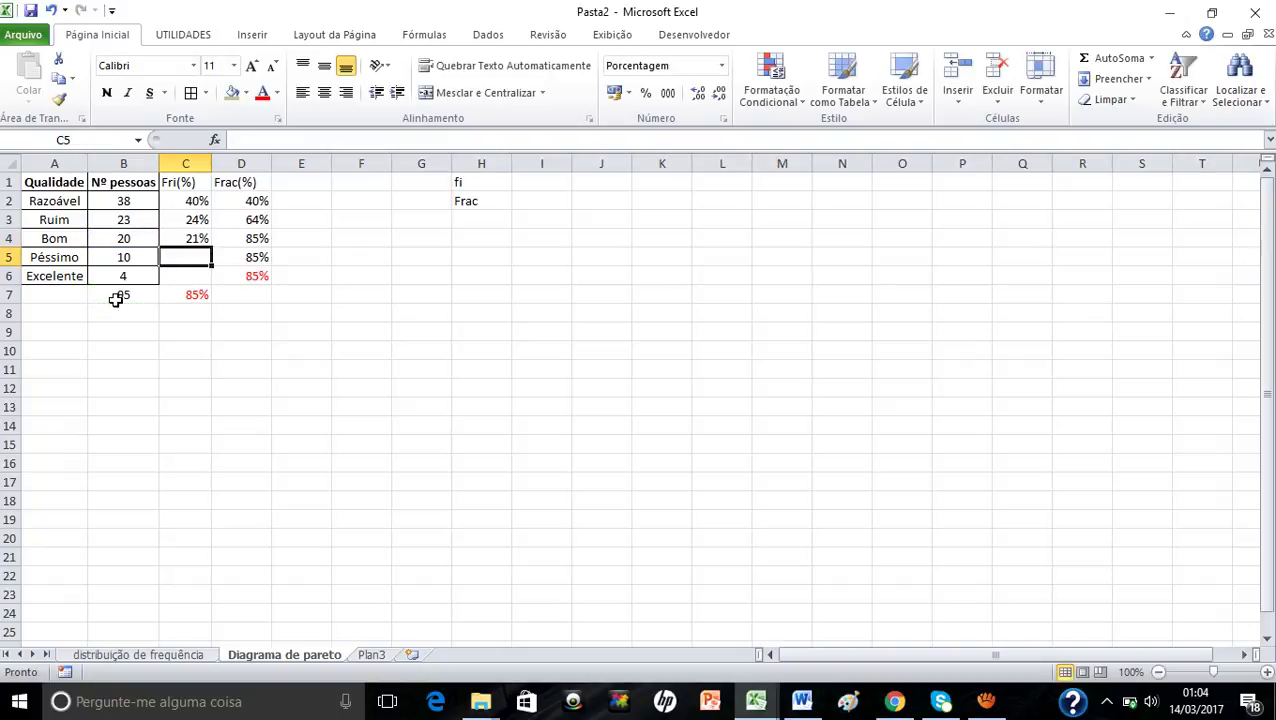
- Enter the formula =B5/B7 in C5 to calculate the relative frequency of Péssimo
text(=)
key(Left)
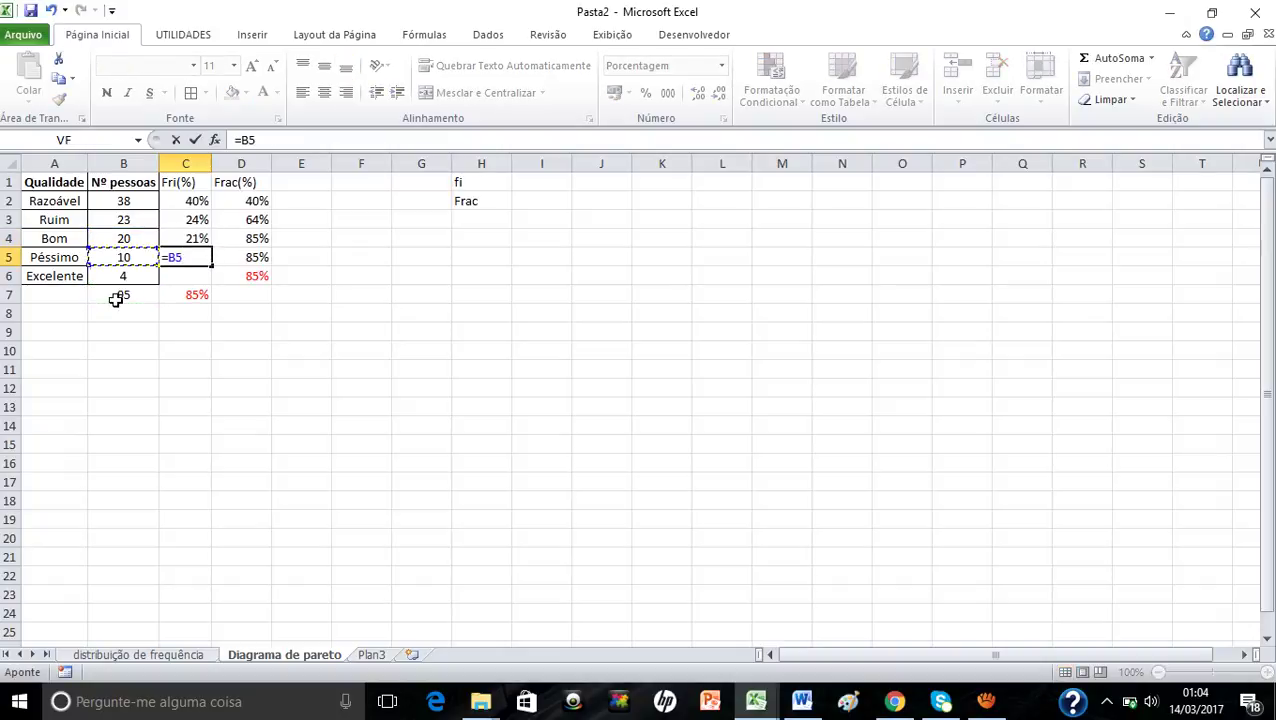
text(/)
click(123, 298)
key(Return)
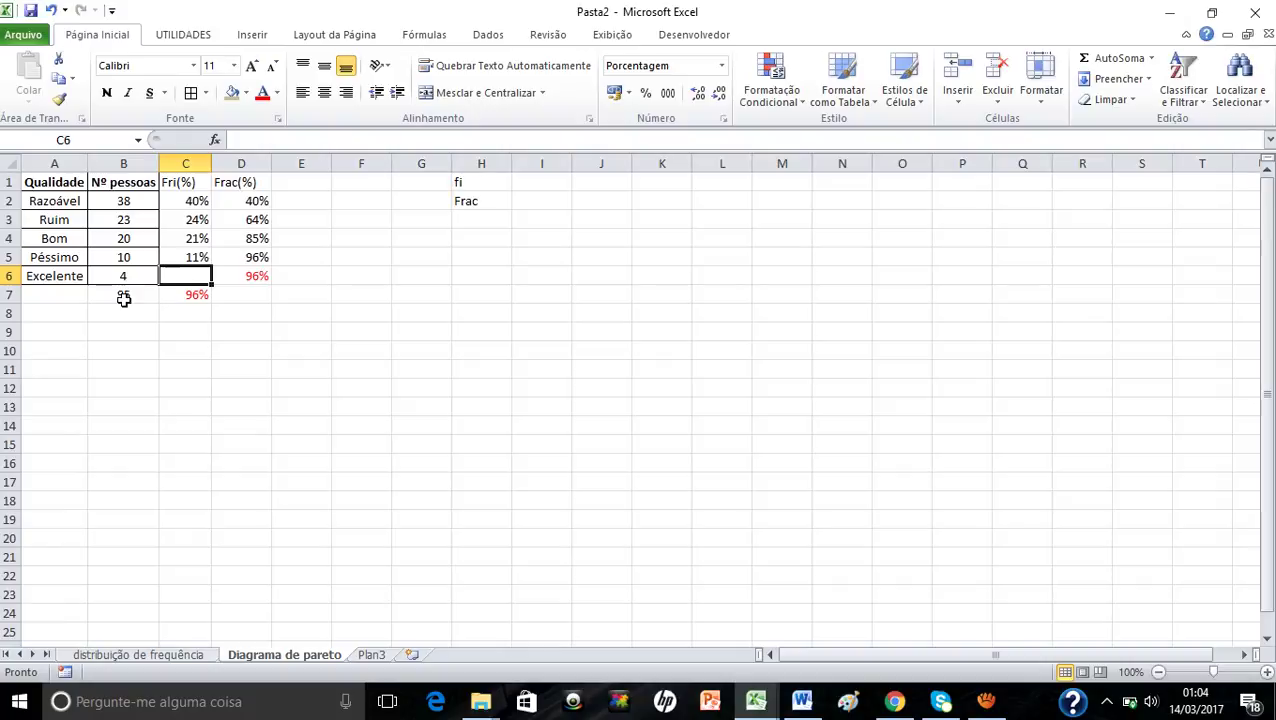
- Enter the formula =B6/B7 in C6 to calculate the relative frequency of Excelente
text(=)
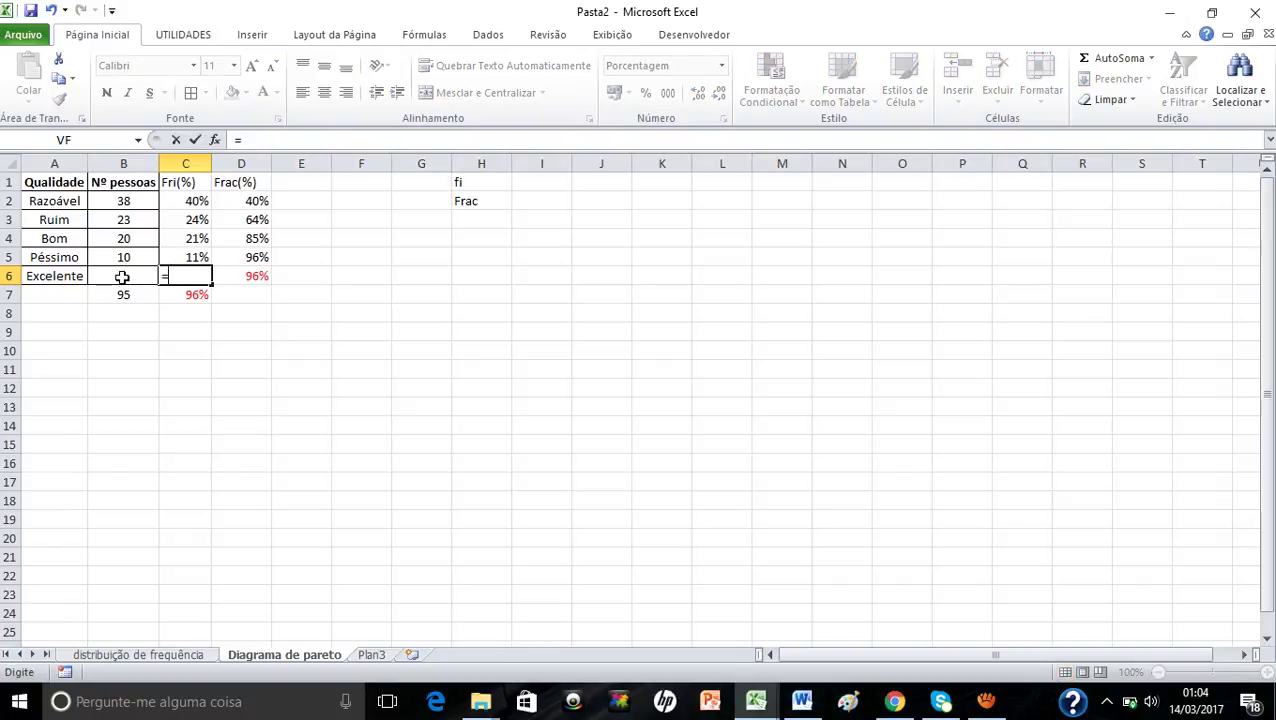
click(122, 277)
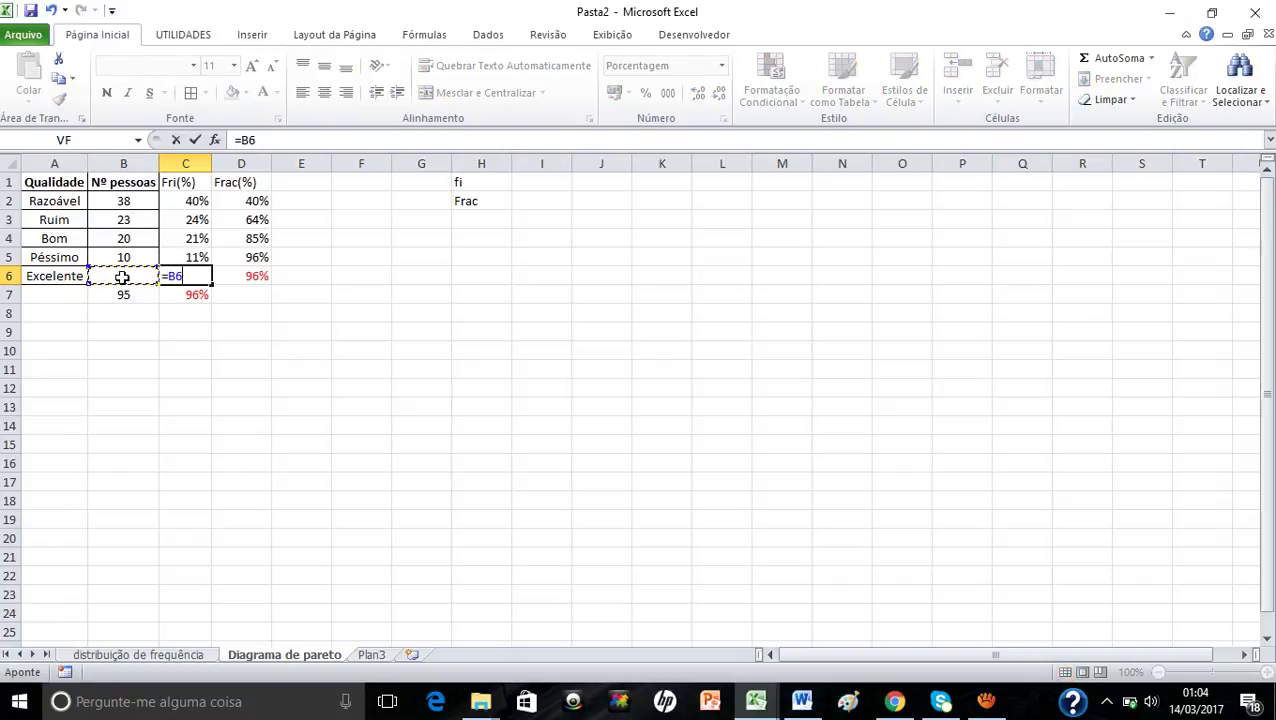
text(/)
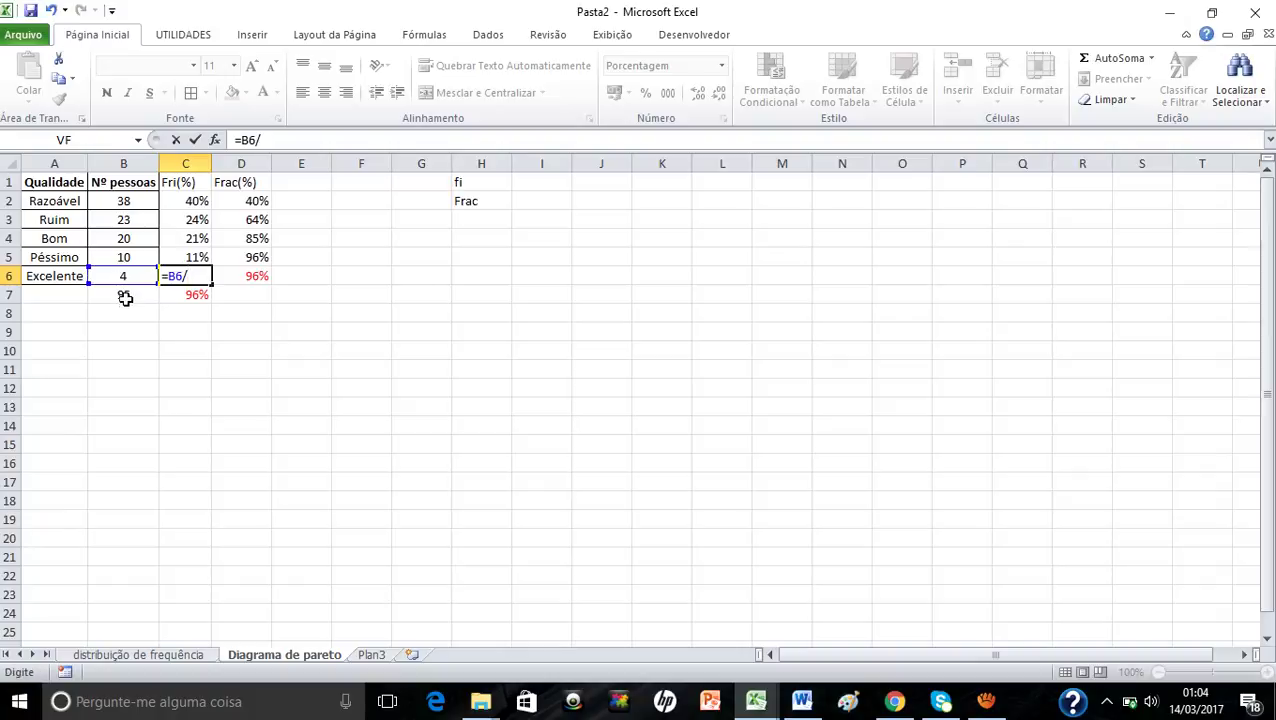
click(122, 295)
key(Return)
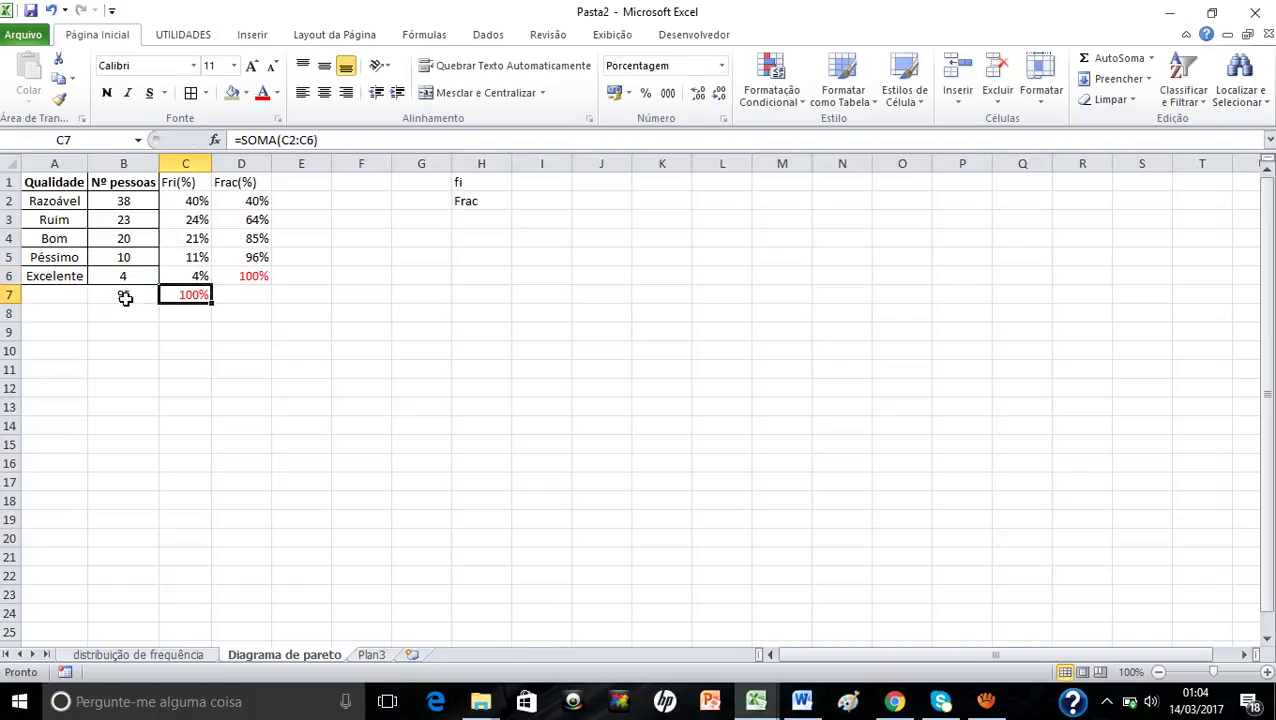
- Check the relative frequency formulas down the Fri(%) column, from the first category to the total
key(Down)
key(Up)
key(Up)
key(Up)
key(Up)
key(Up)
key(Up)
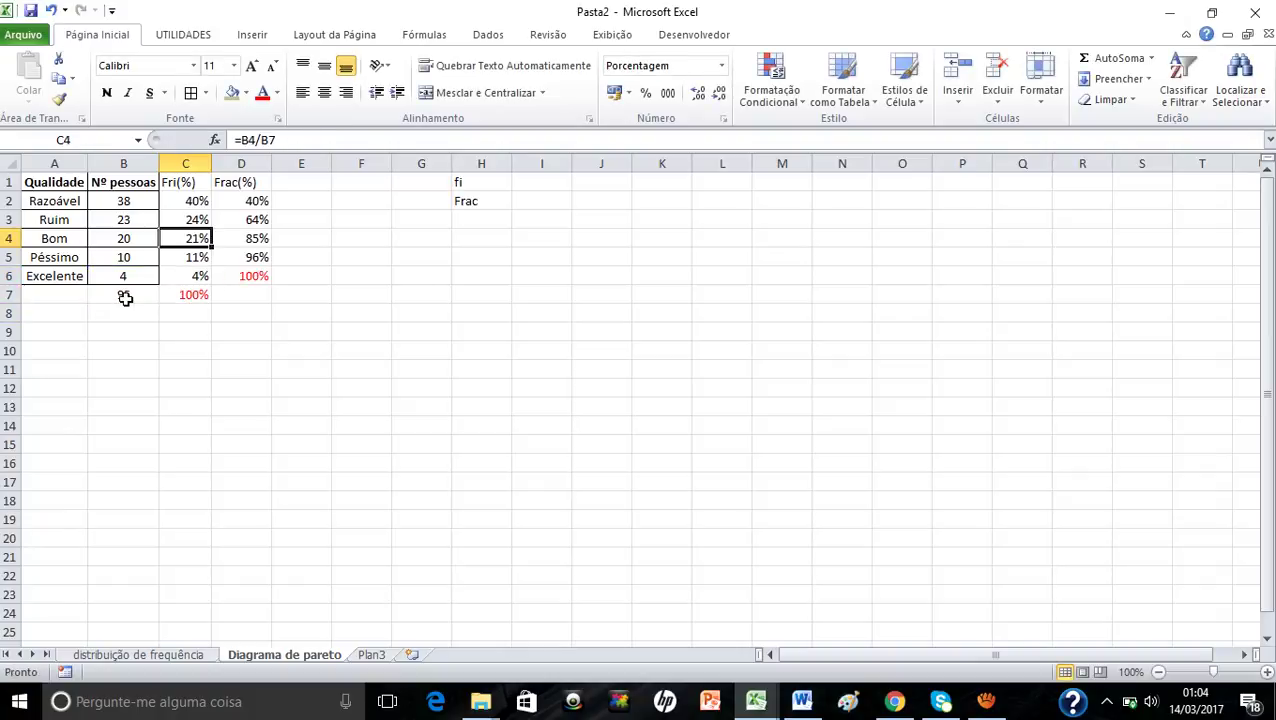
key(Down)
key(Down)
key(Down)
key(Down)
key(Down)
key(Down)
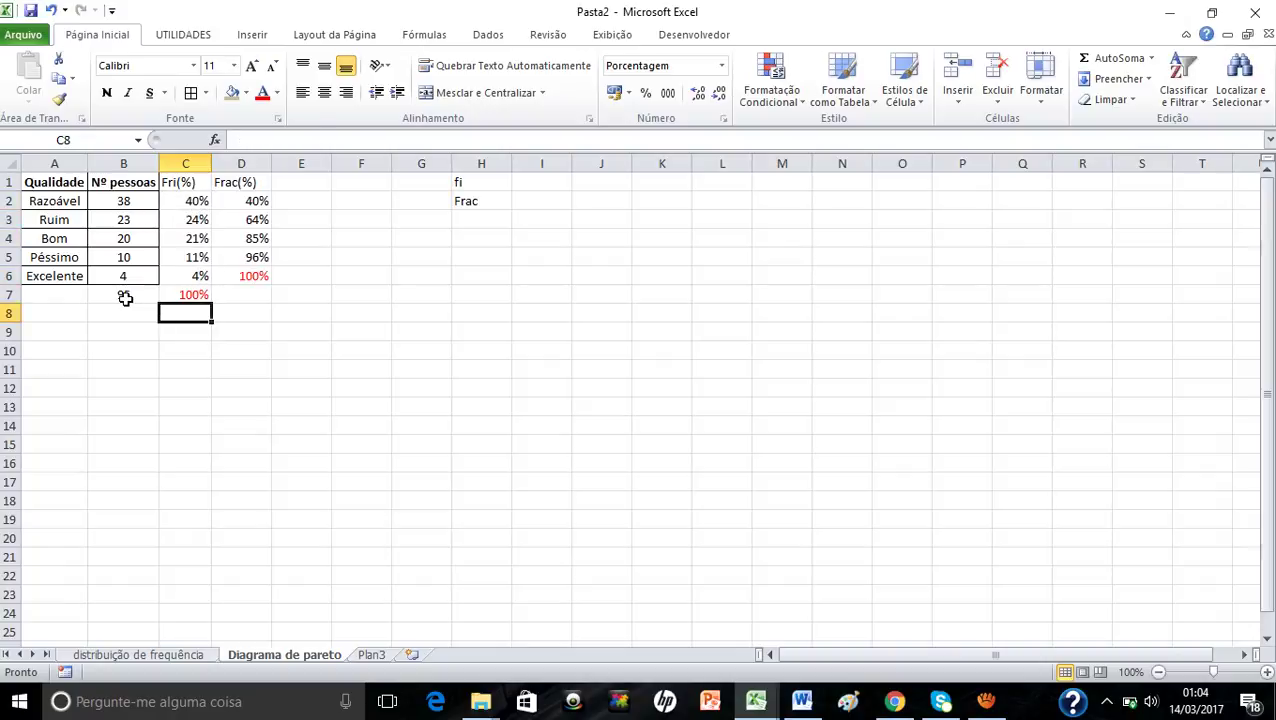
key(Up)
key(Up)
key(Up)
key(Up)
key(Up)
key(Up)
- Check how the cumulative frequency formulas in D2:D6 build on the Fri(%) values
key(Right)
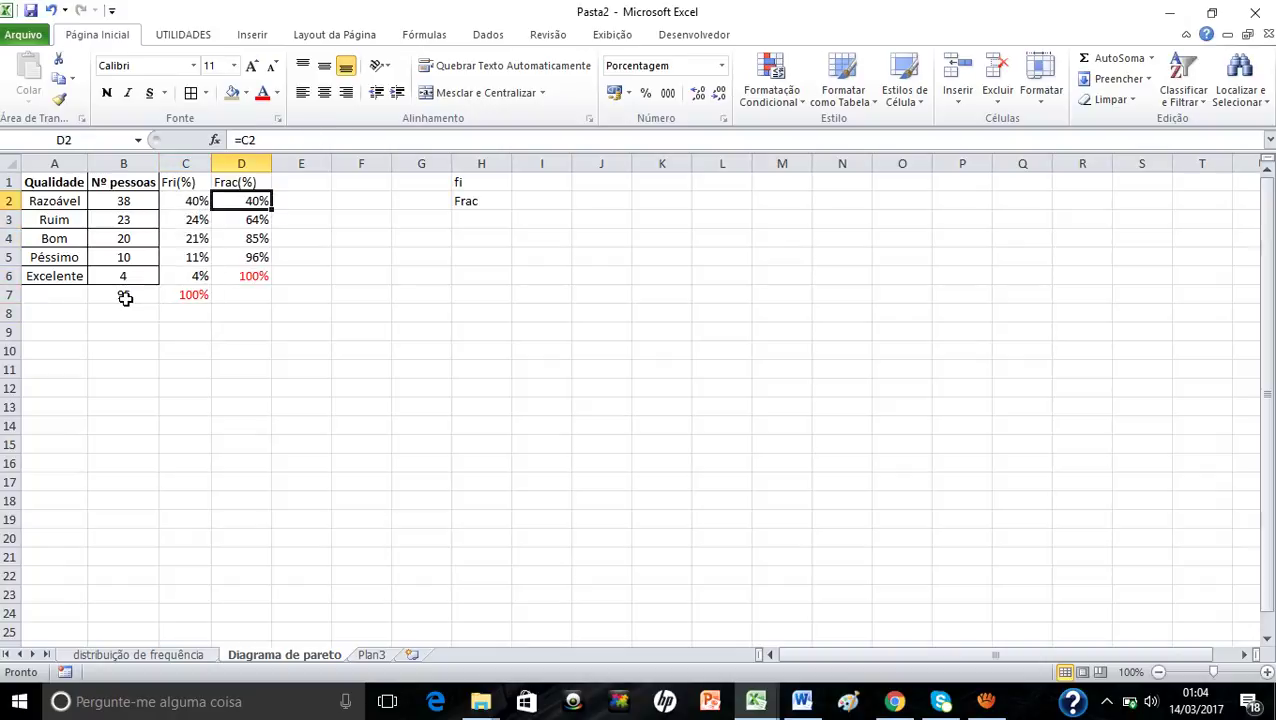
key(Left)
key(Right)
key(Left)
key(Right)
key(Down)
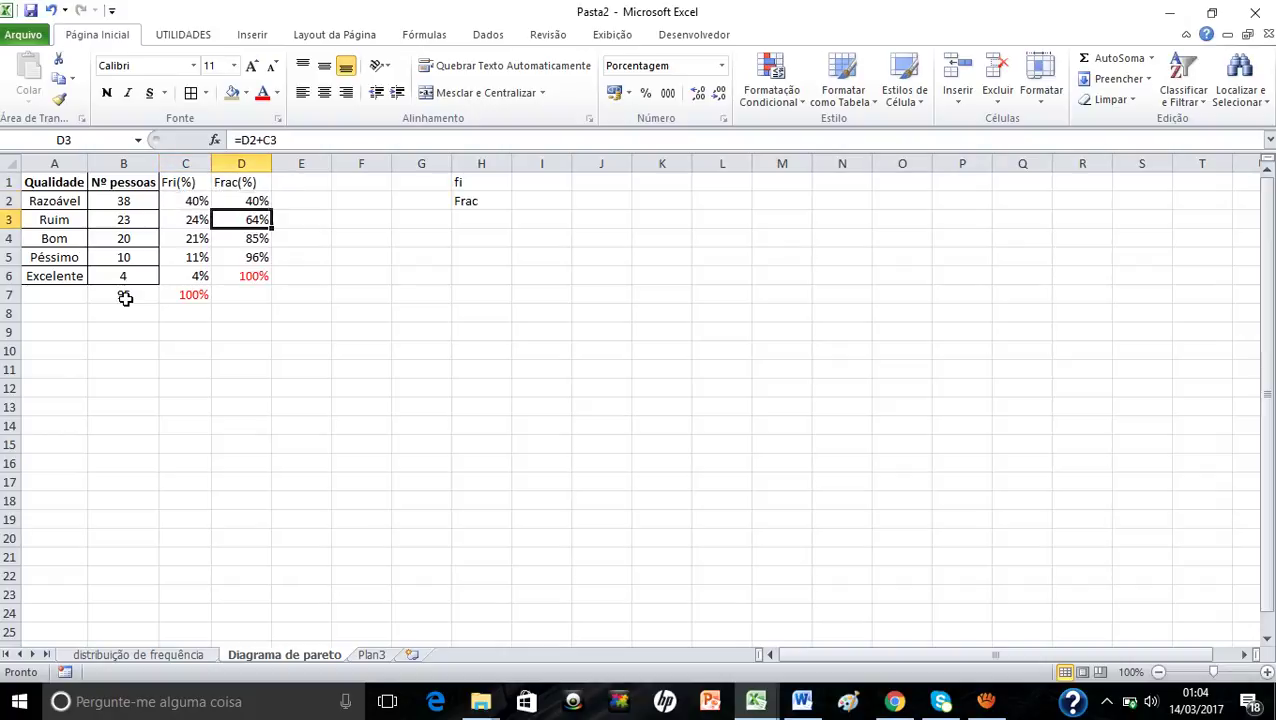
key(Left)
key(Up)
key(Right)
key(Down)
key(Up)
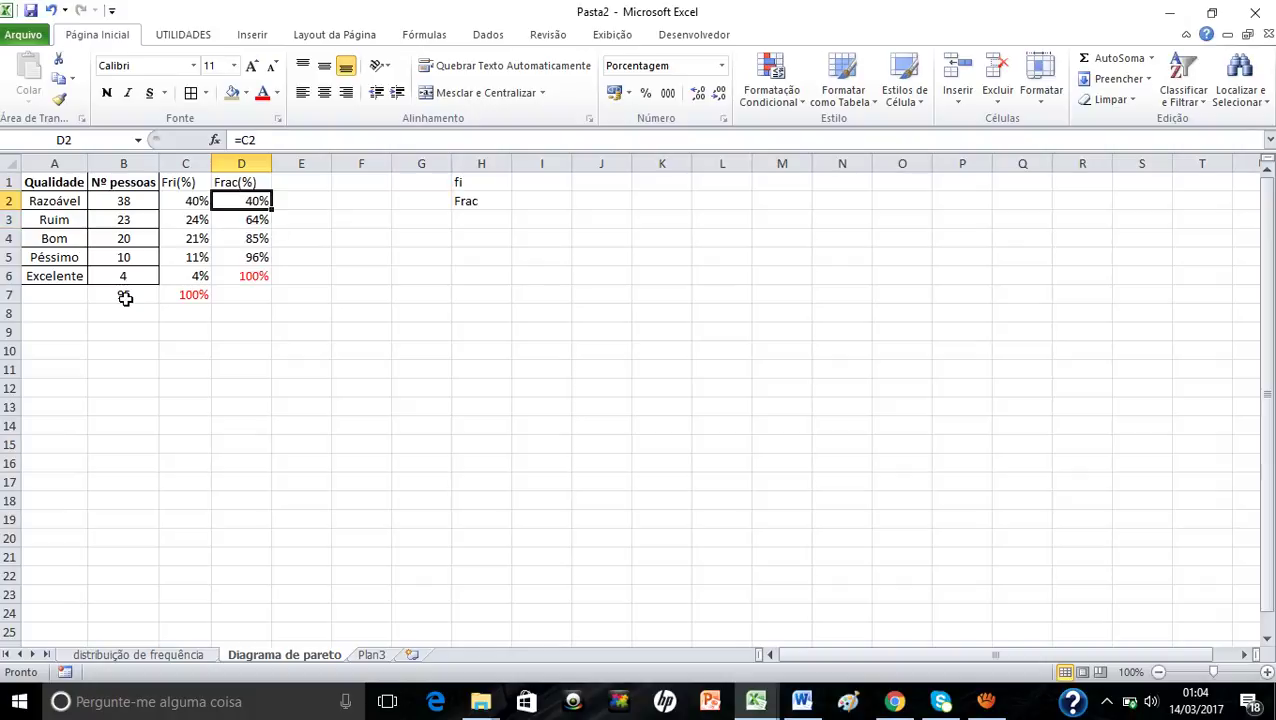
key(Down)
key(Up)
key(Left)
key(Down)
key(Right)
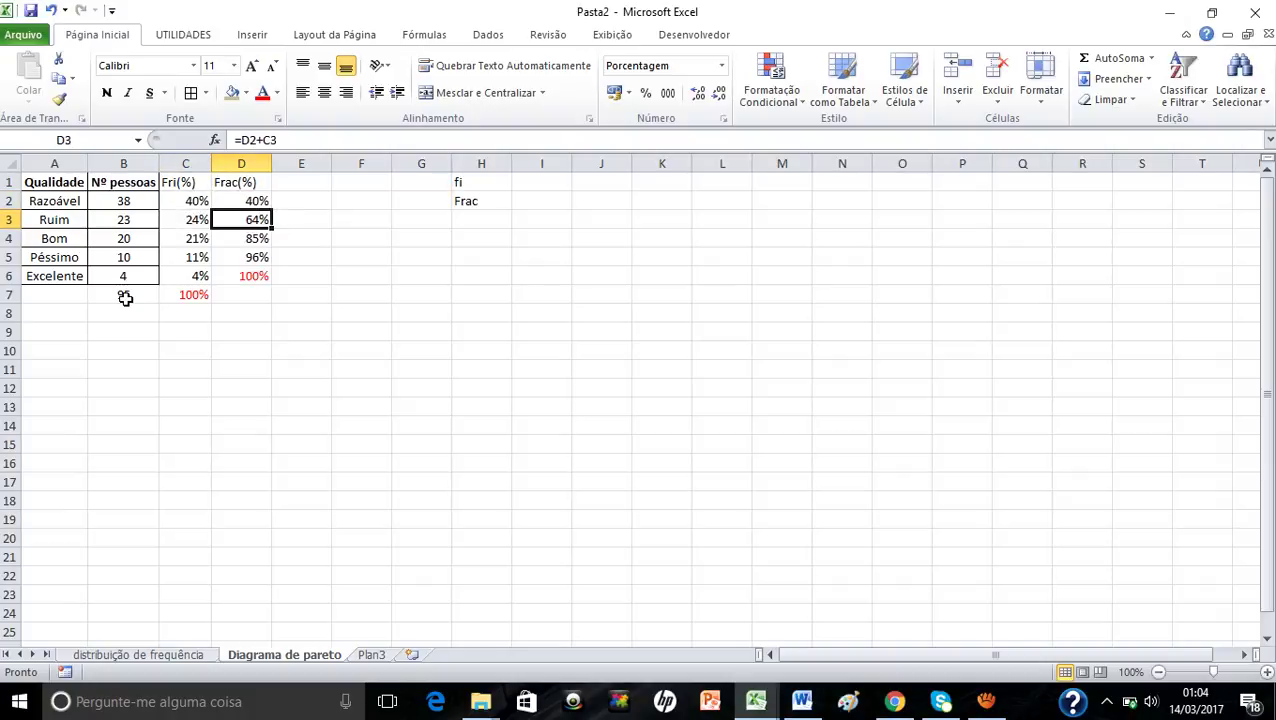
key(Left)
key(Down)
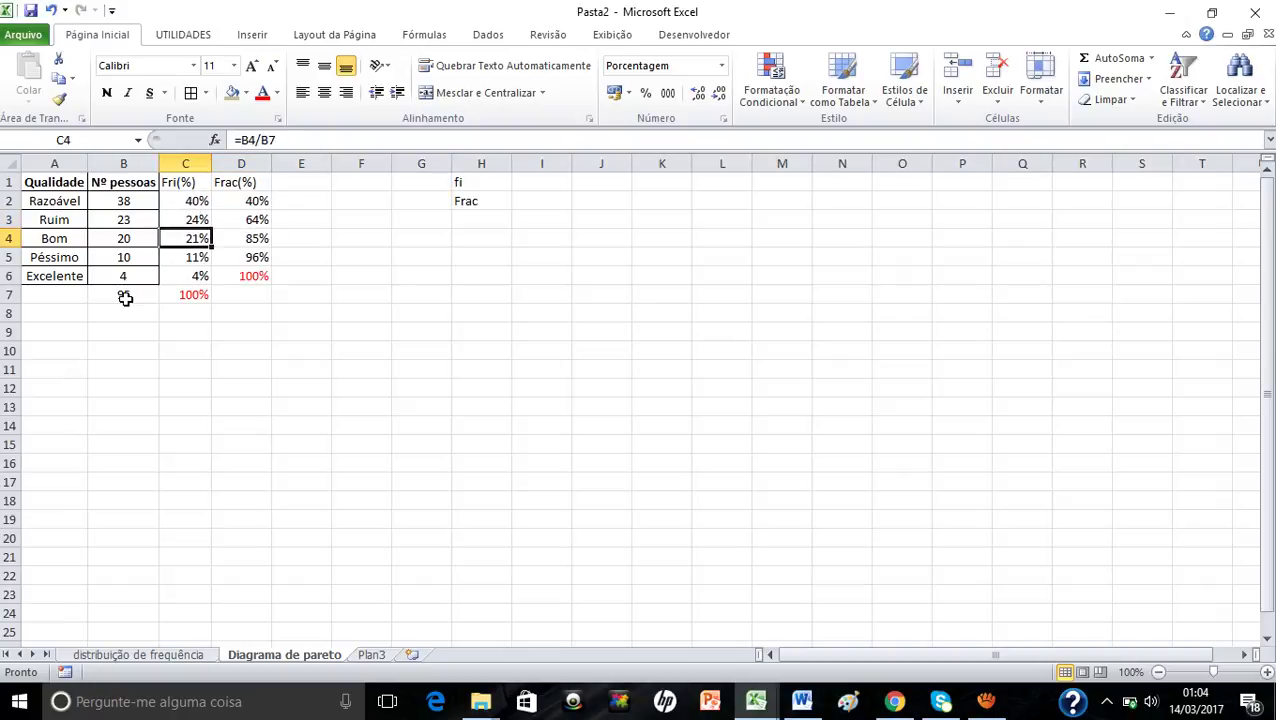
key(Right)
key(Down)
key(Down)
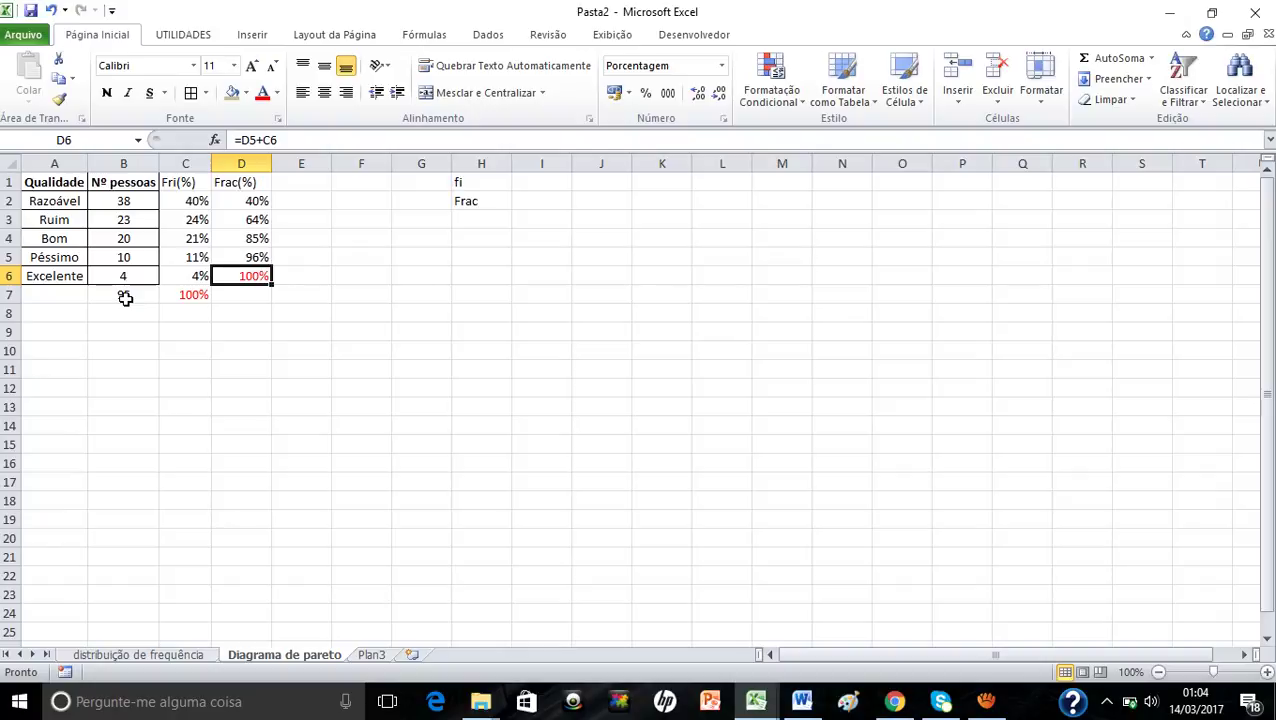
- Review the Qualidade, Nº pessoas and Frac(%) columns of the survey table
key(Left)
key(Left)
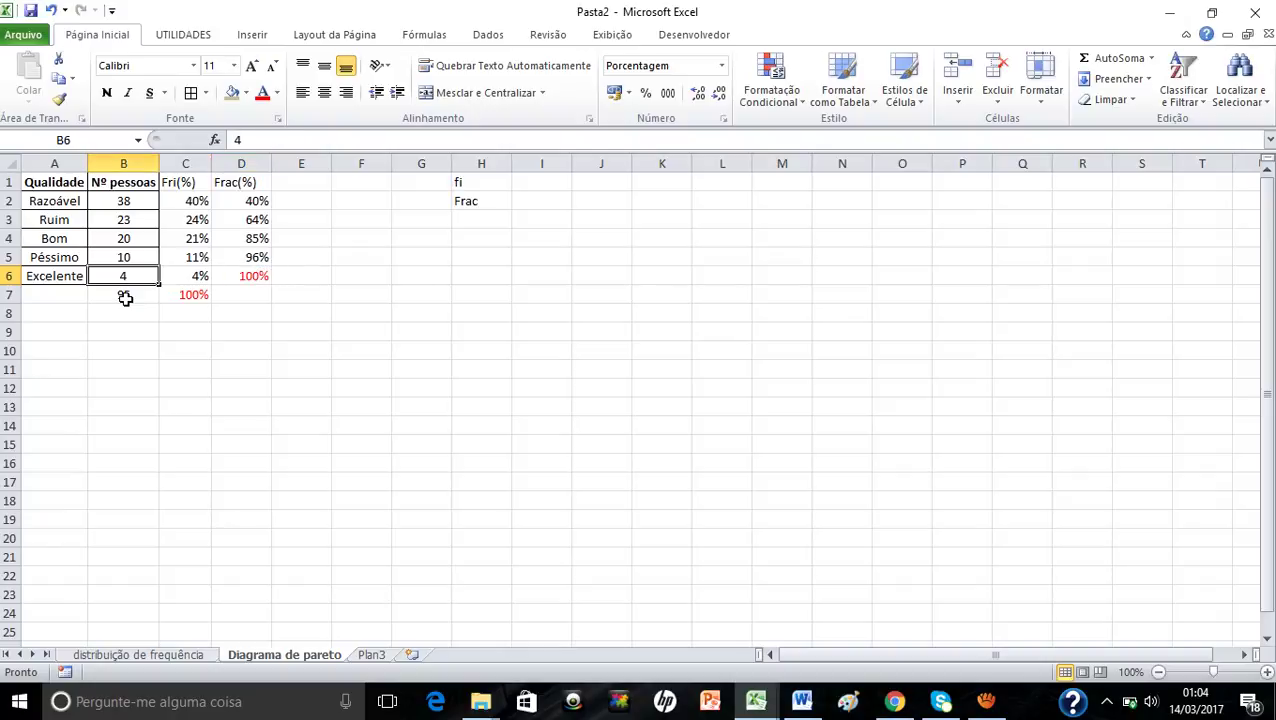
key(Left)
key(Right)
key(Up)
key(Up)
key(Up)
key(Up)
key(Up)
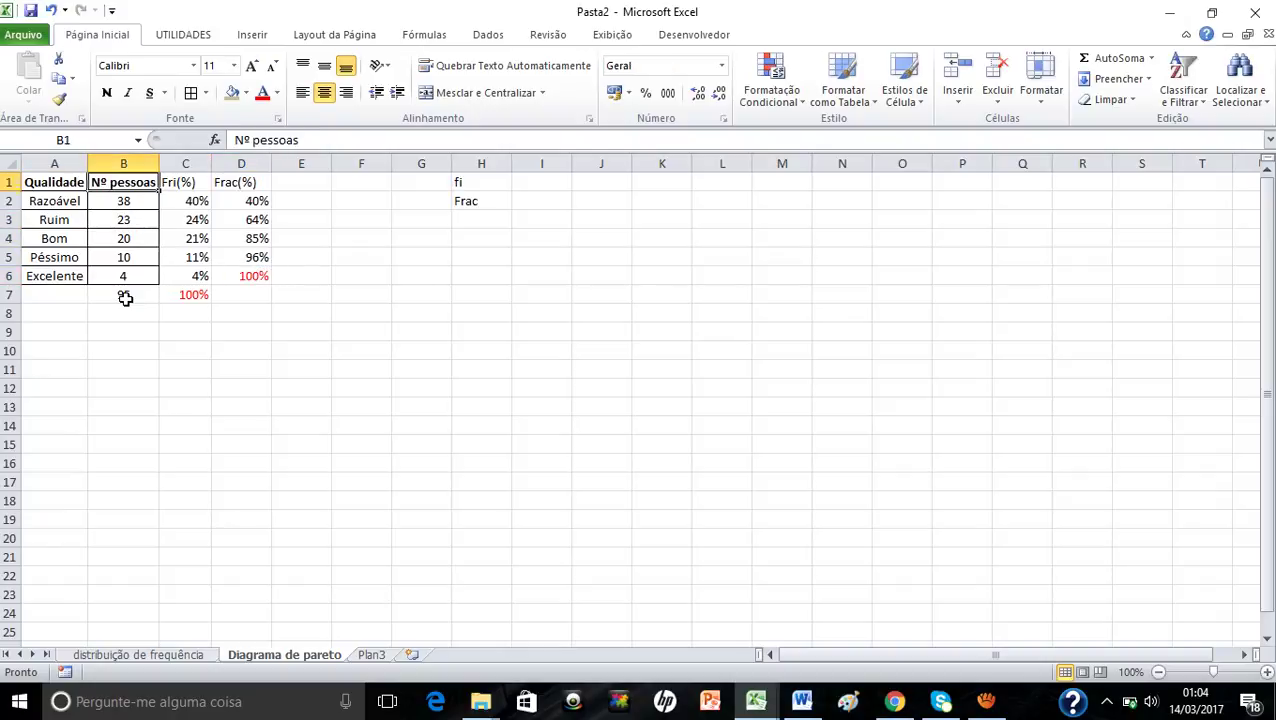
key(Right)
key(Right)
key(Down)
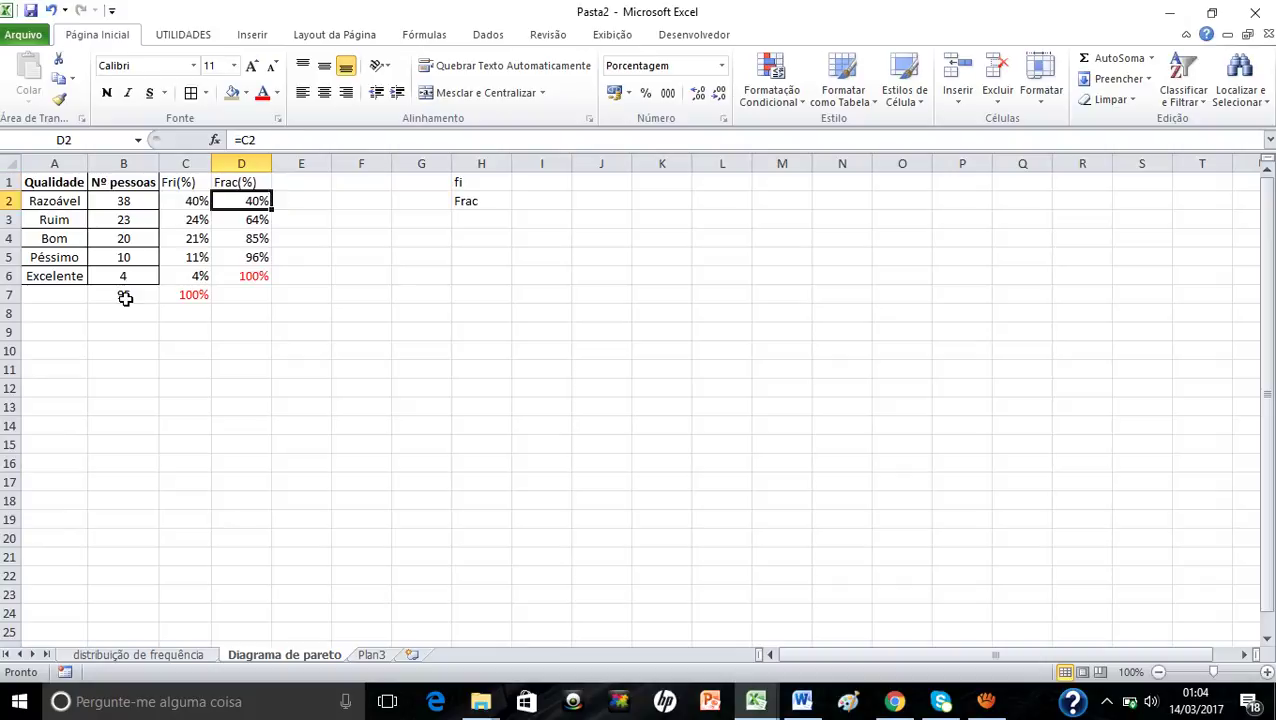
key(Down)
key(Up)
key(Up)
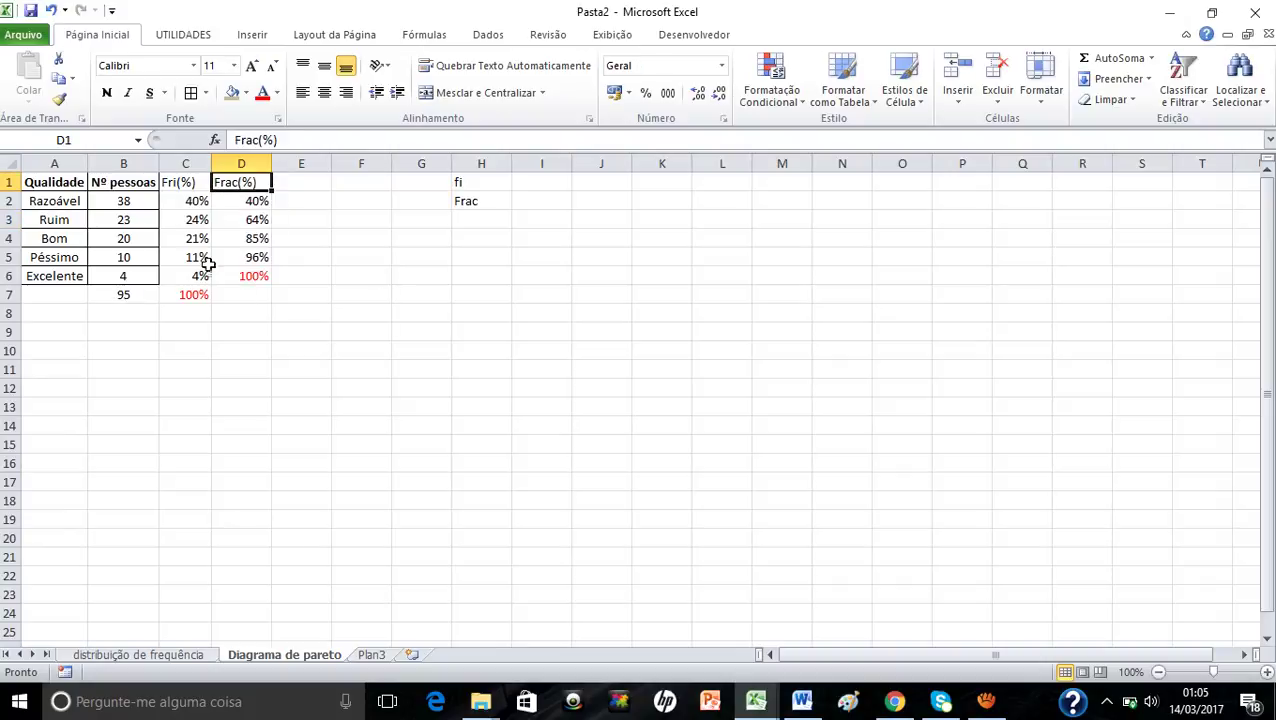
- Hide column C, which holds the Fri(%) relative frequencies
click(184, 163)
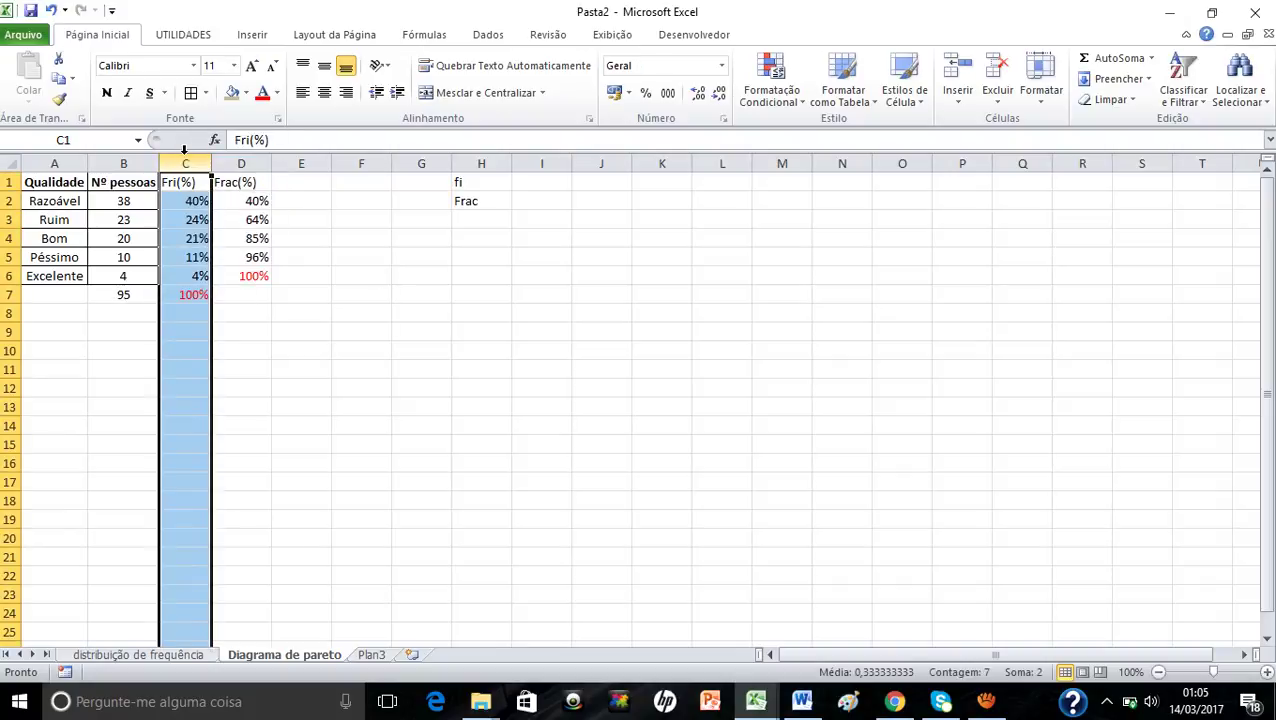
right_click(184, 160)
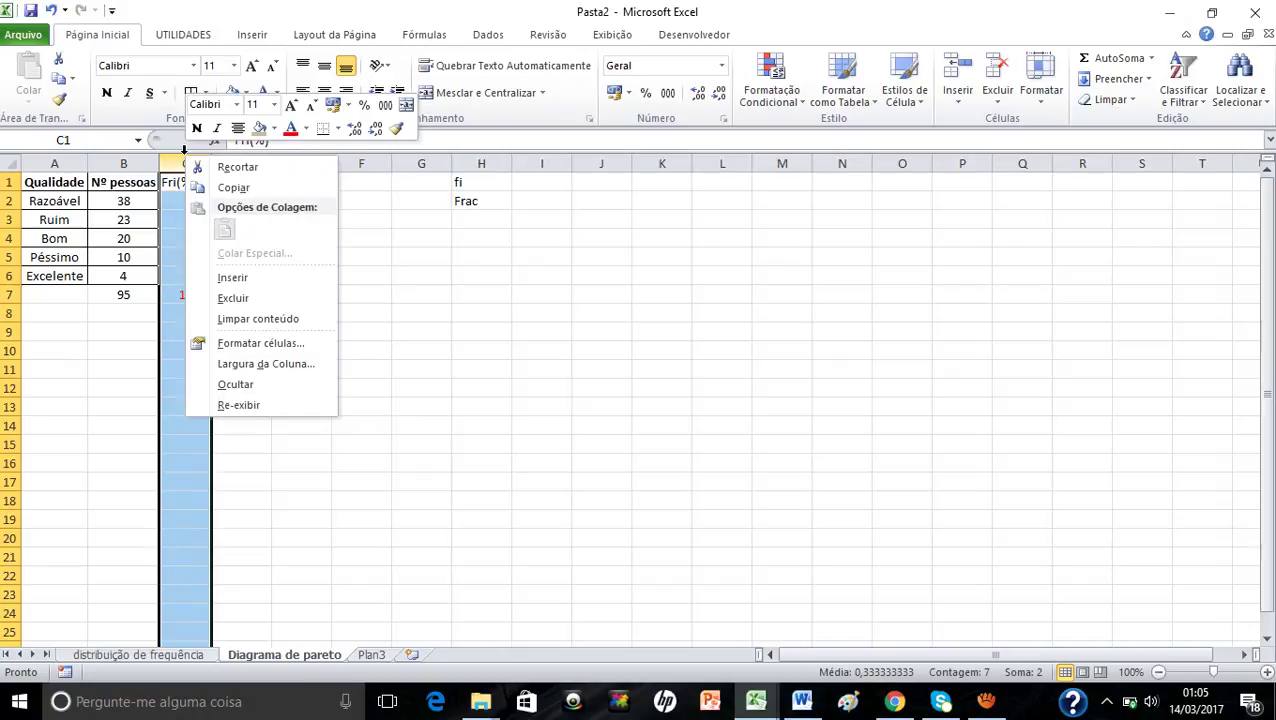
click(248, 388)
click(239, 291)
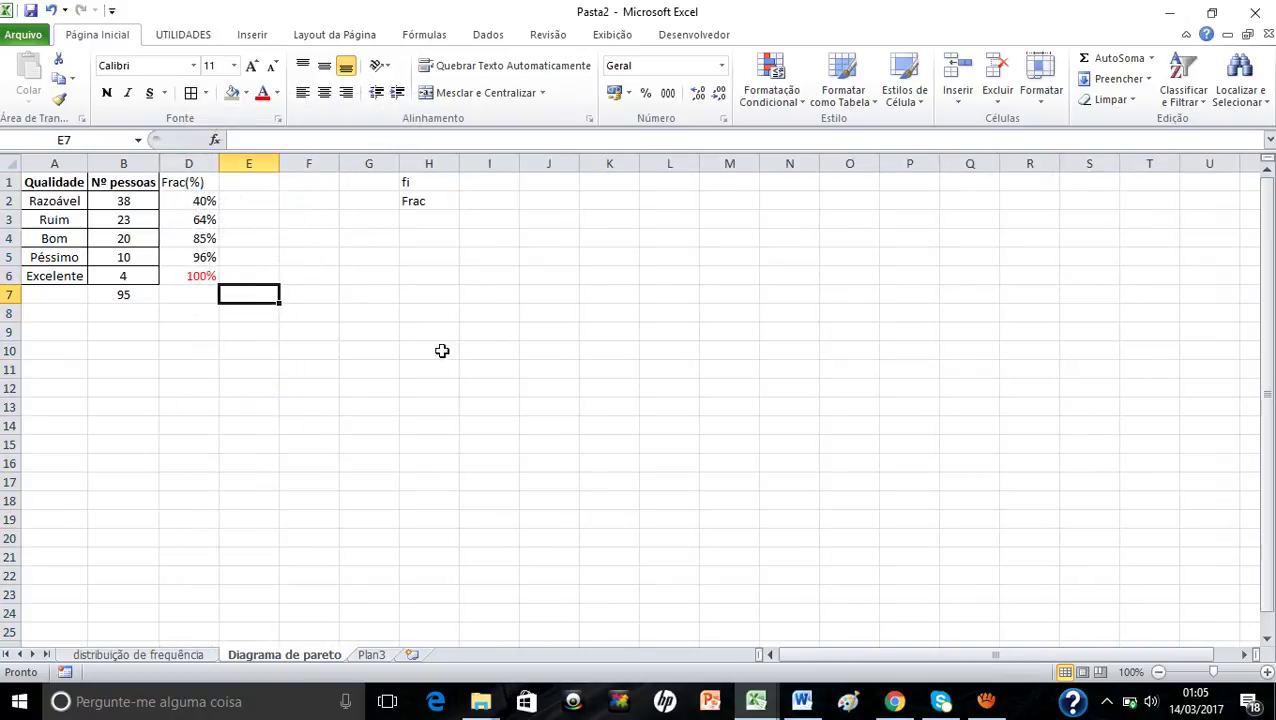
- Switch to the Word script, read step 2 on ordering the frequencies, and return to Excel
key(alt+x)
key(Escape)
key(alt+Tab)
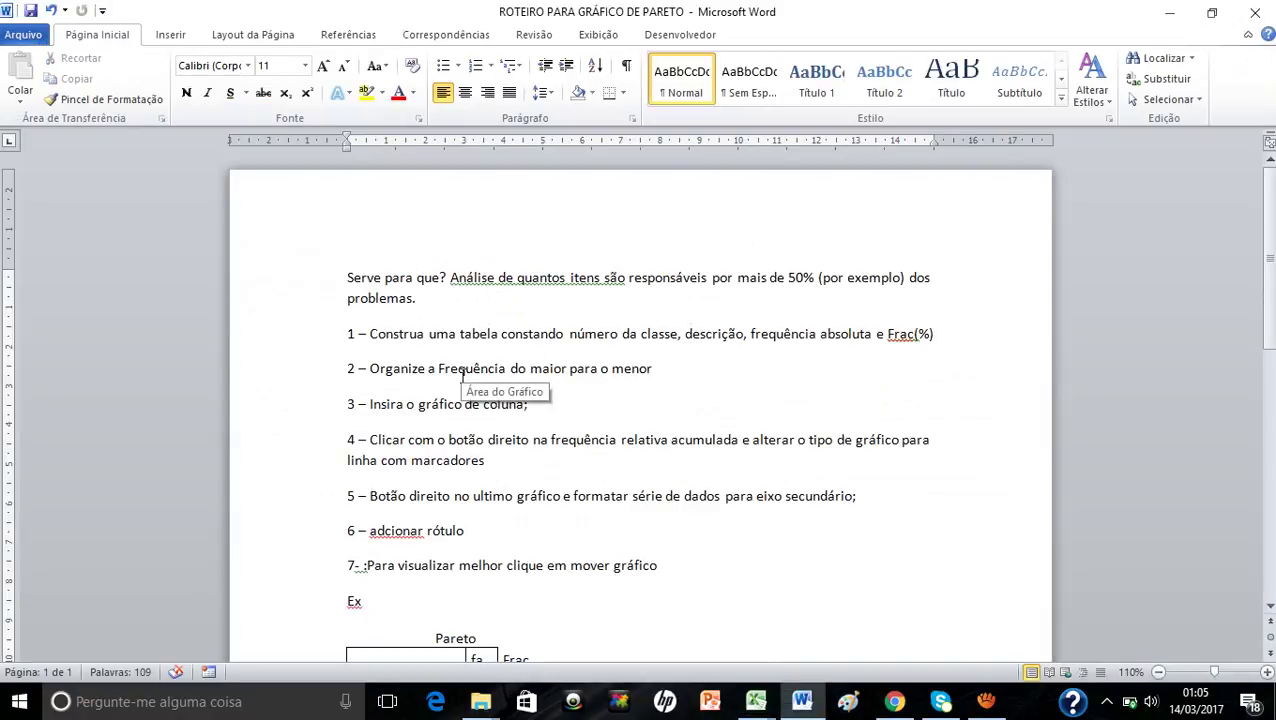
triple_click(494, 370)
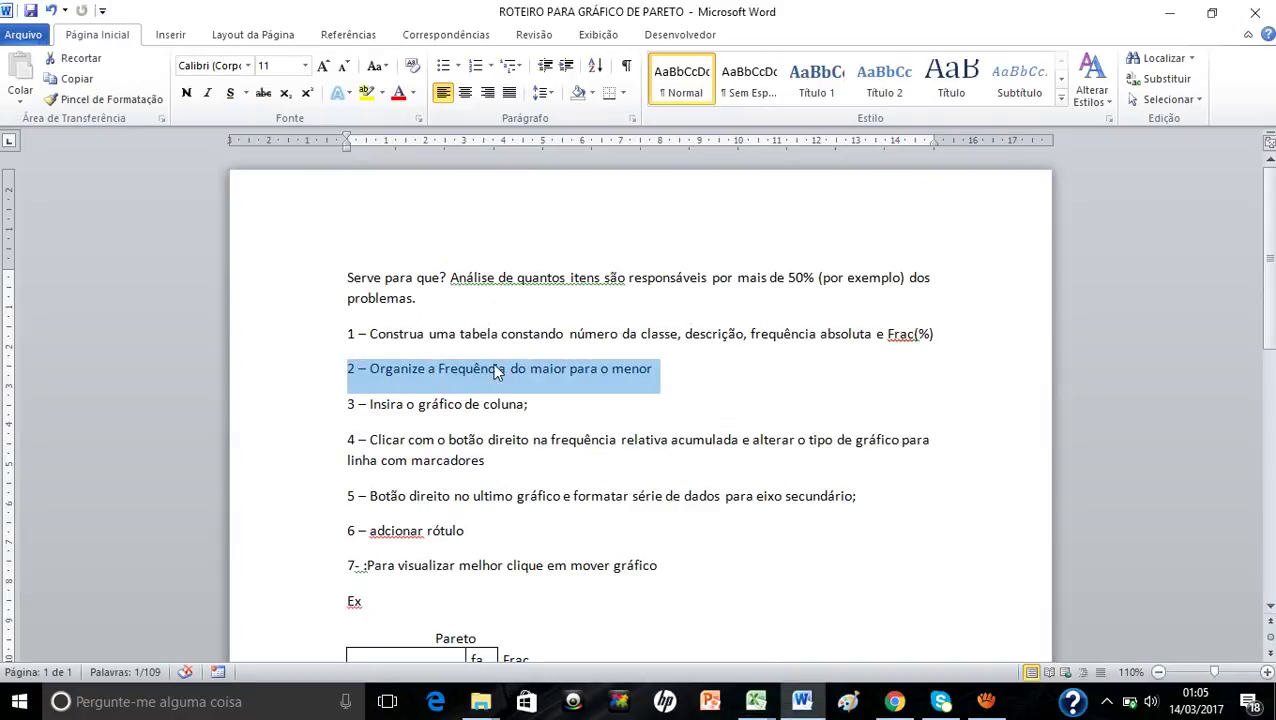
key(alt+Tab)
- Look at the sort options available for the Nº pessoas values
click(133, 185)
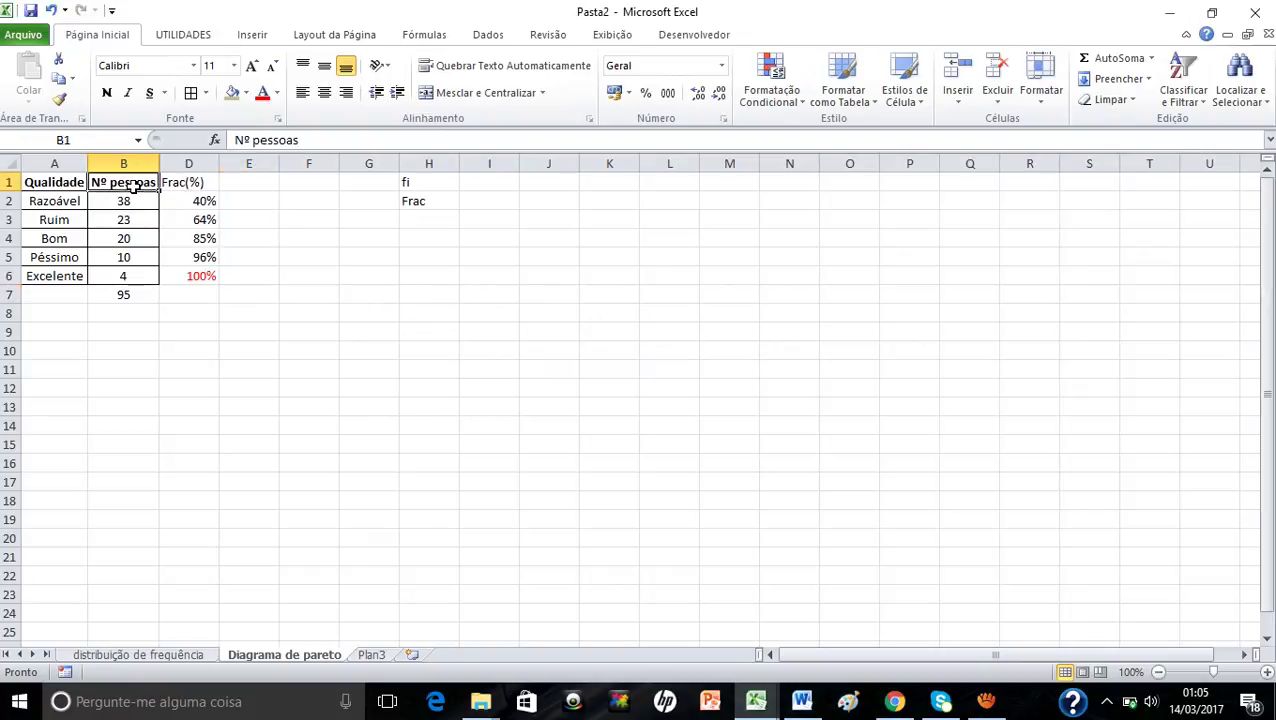
click(126, 199)
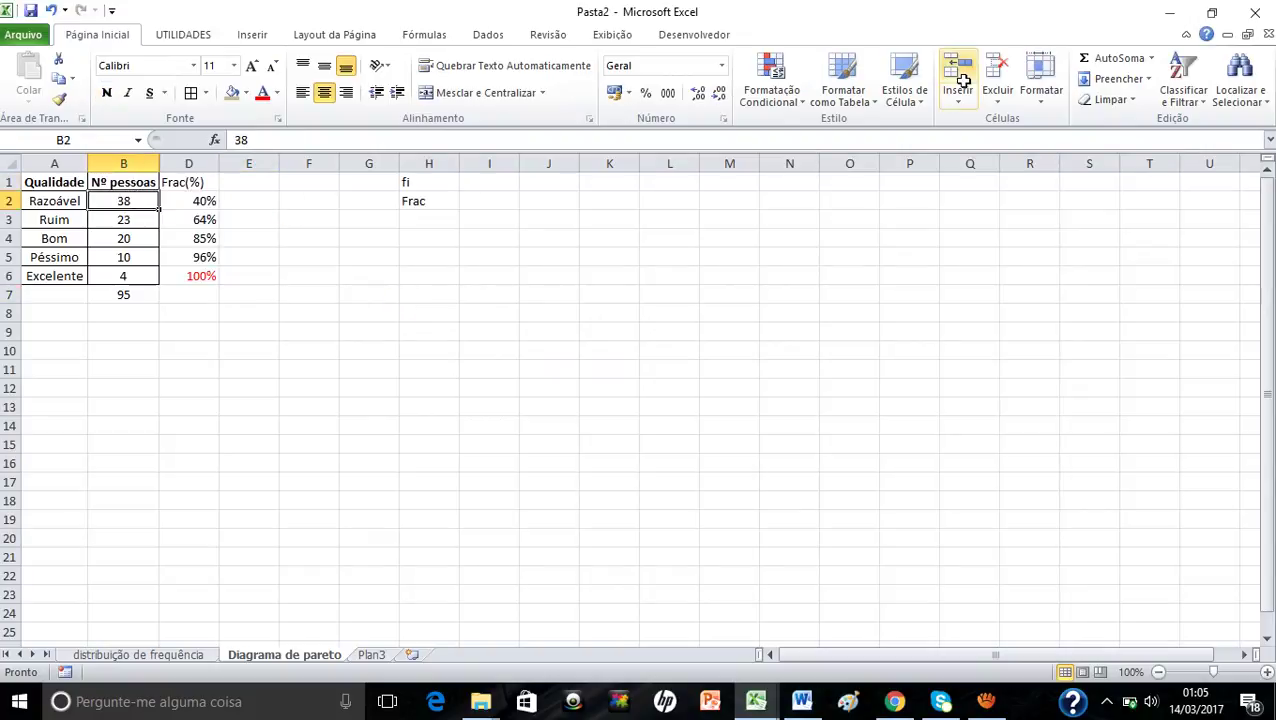
click(1183, 96)
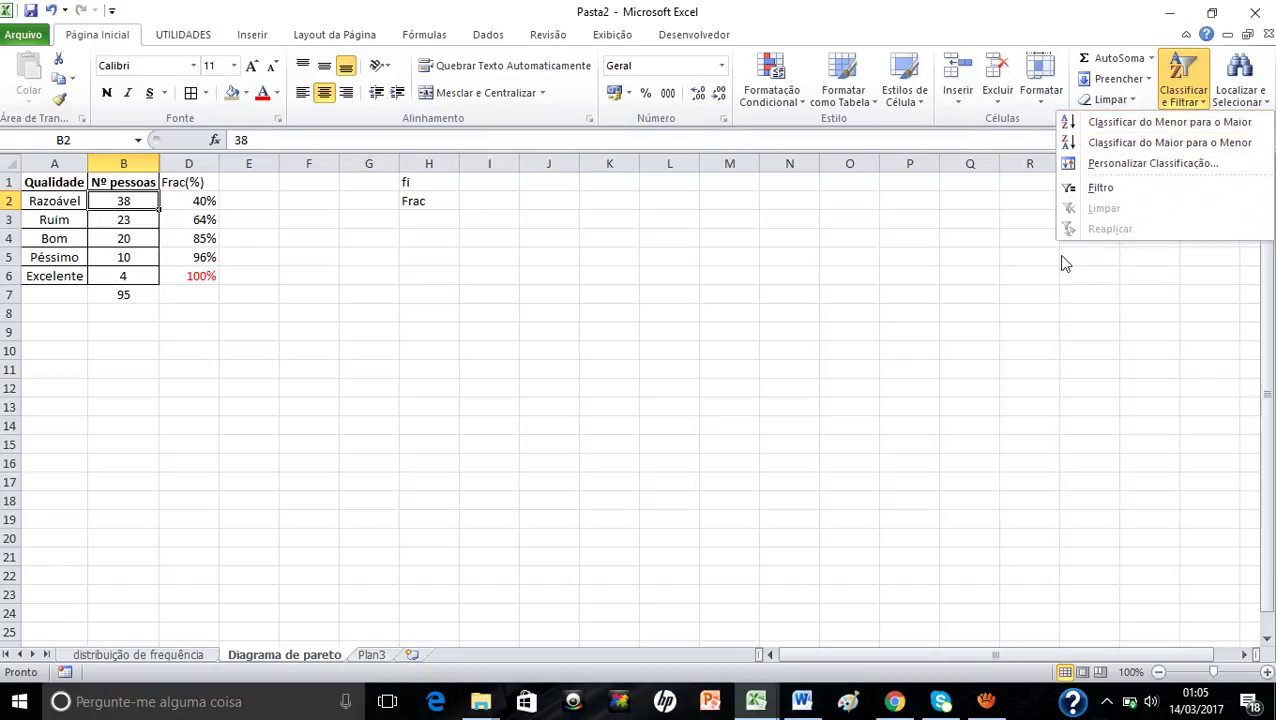
click(290, 370)
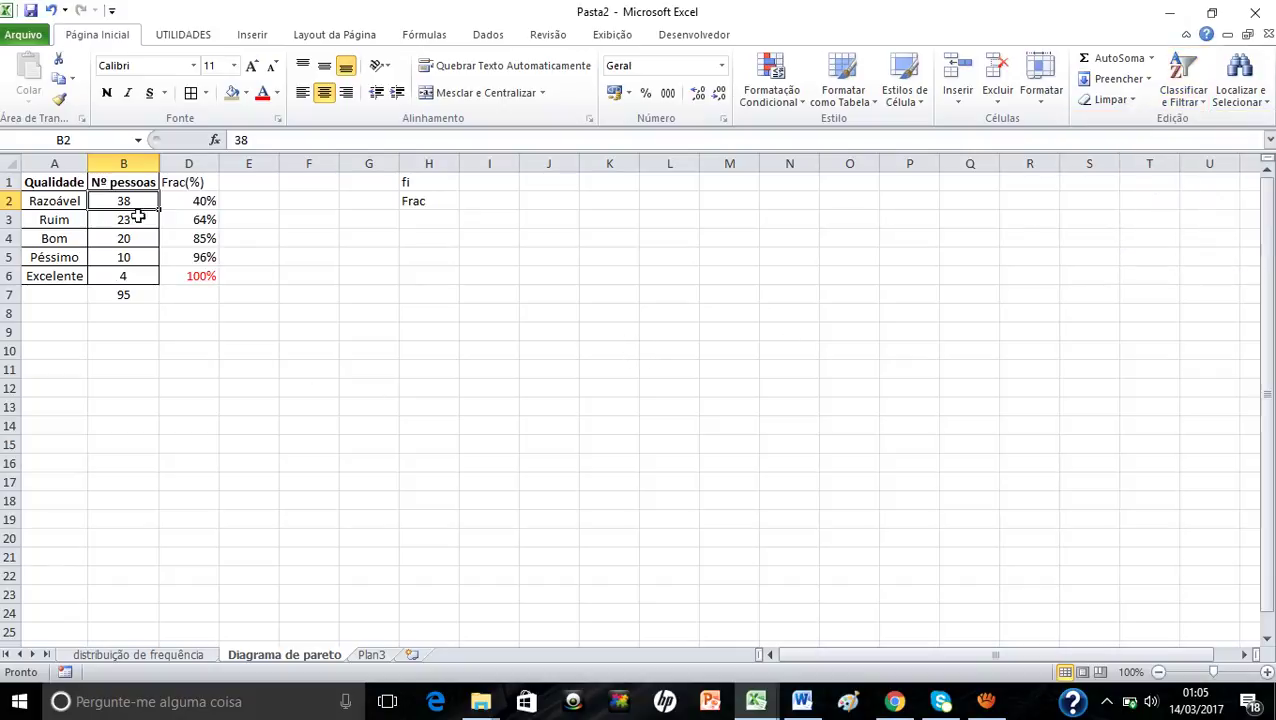
- Apply borders to all cells of the table in A1:D6
click(50, 180)
key(shift+Right)
key(shift+Right)
key(shift+Right)
key(shift+Right)
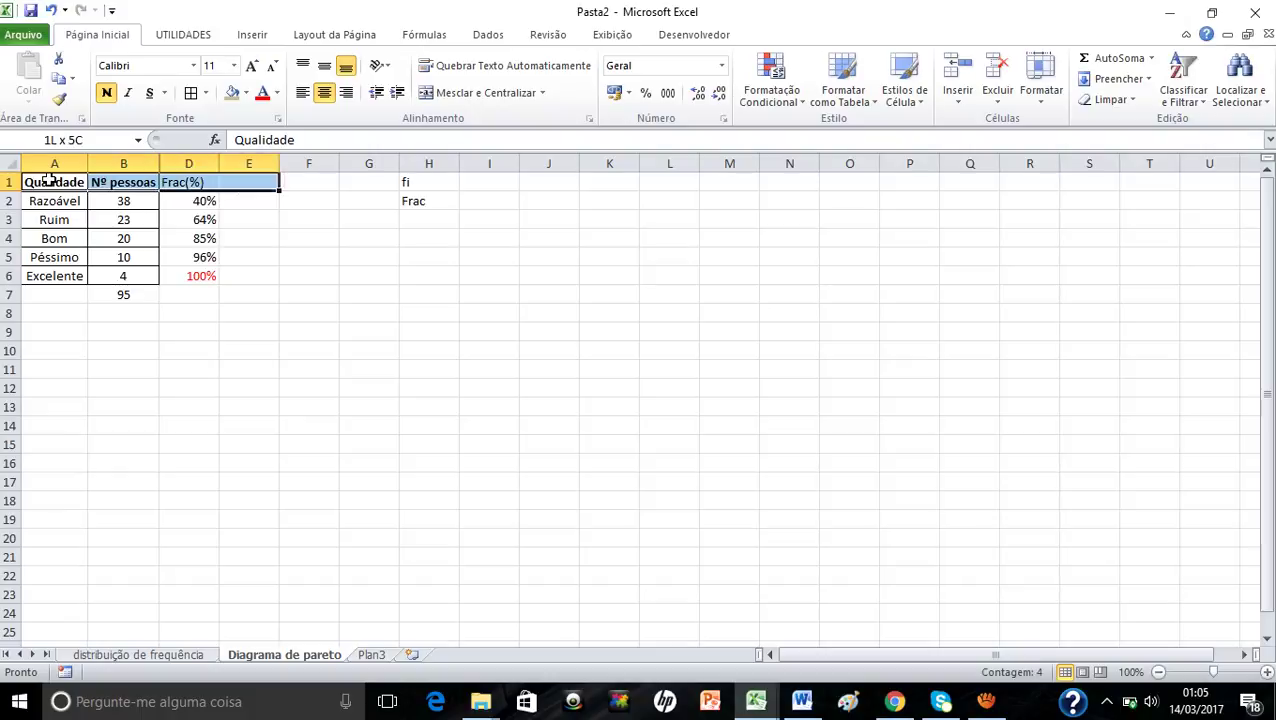
key(shift+Left)
key(shift+Down)
key(shift+Down)
key(shift+Down)
key(shift+Down)
key(shift+Down)
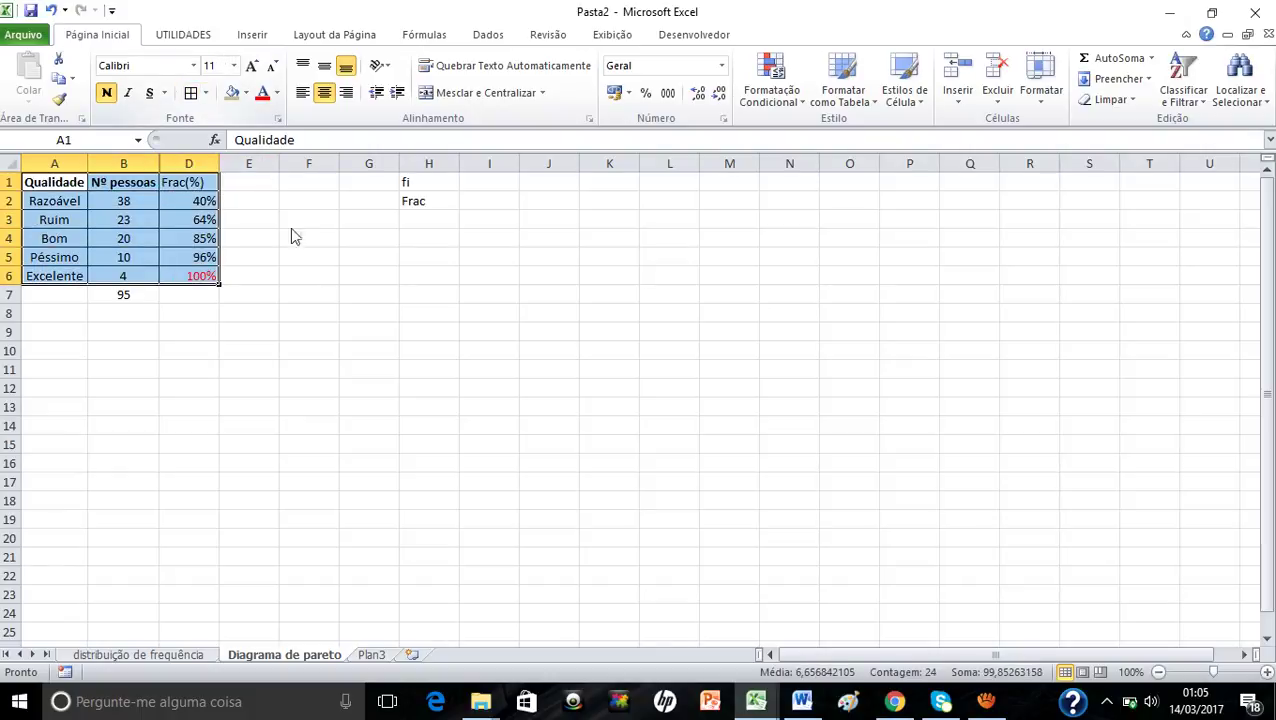
click(308, 291)
- Switch to the Word script, read step 3 on inserting the column chart, and return to Excel
key(alt+Tab)
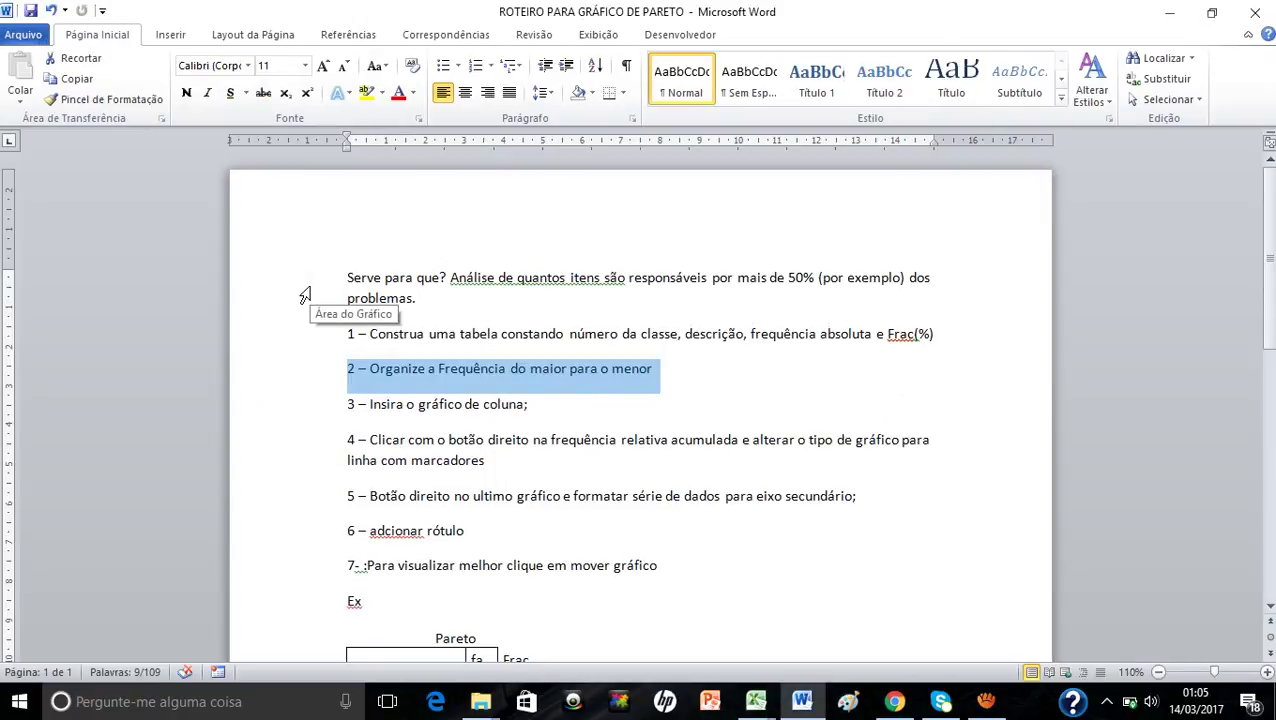
key(Down)
key(alt+Tab)
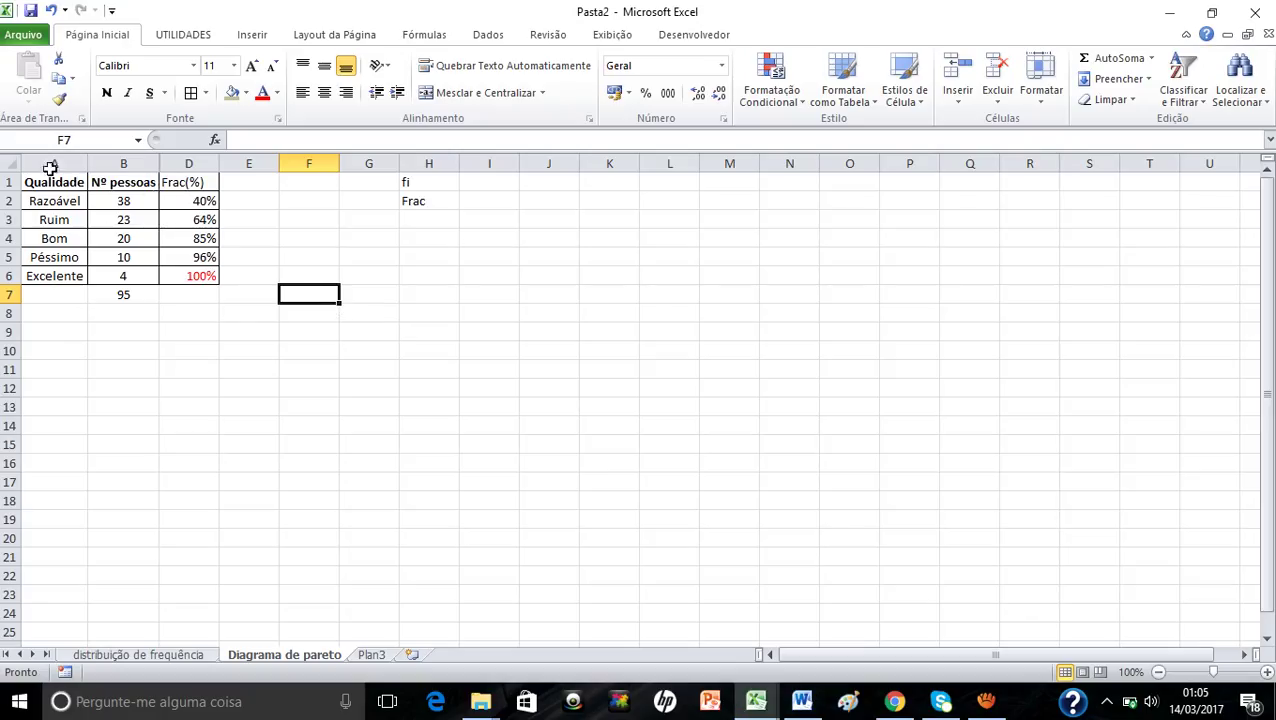
- Insert a 2D clustered column chart from the table data in A2:D6, without the header row
click(80, 200)
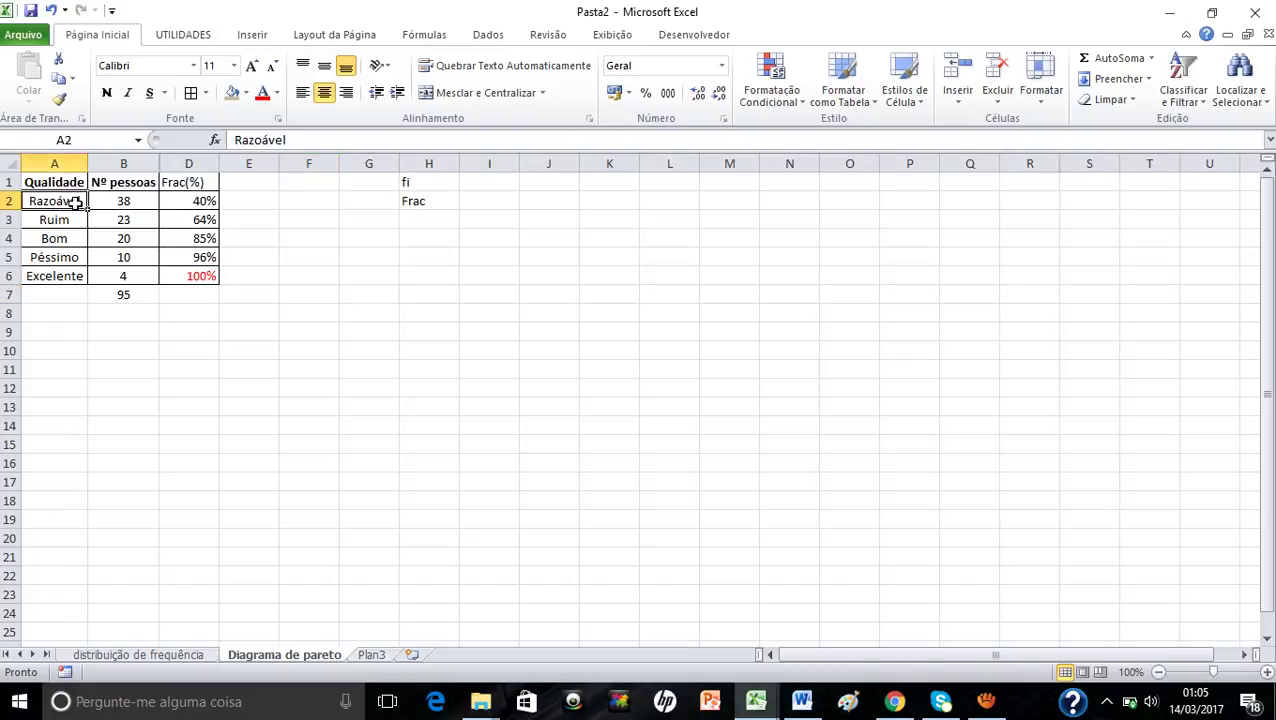
key(shift+Right)
key(shift+Right)
key(shift+Right)
key(shift+Right)
key(shift+Left)
key(shift+Down)
key(shift+Down)
key(shift+Down)
key(shift+Down)
key(shift+Down)
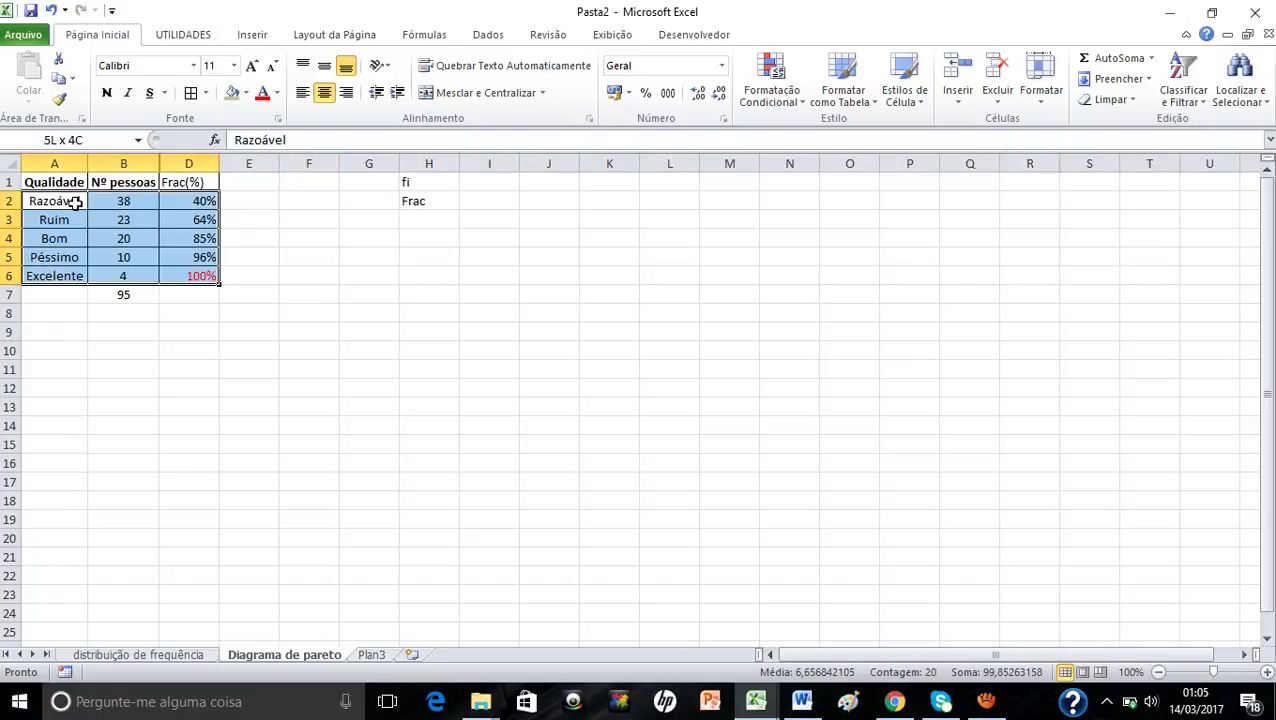
key(shift+Up)
click(264, 34)
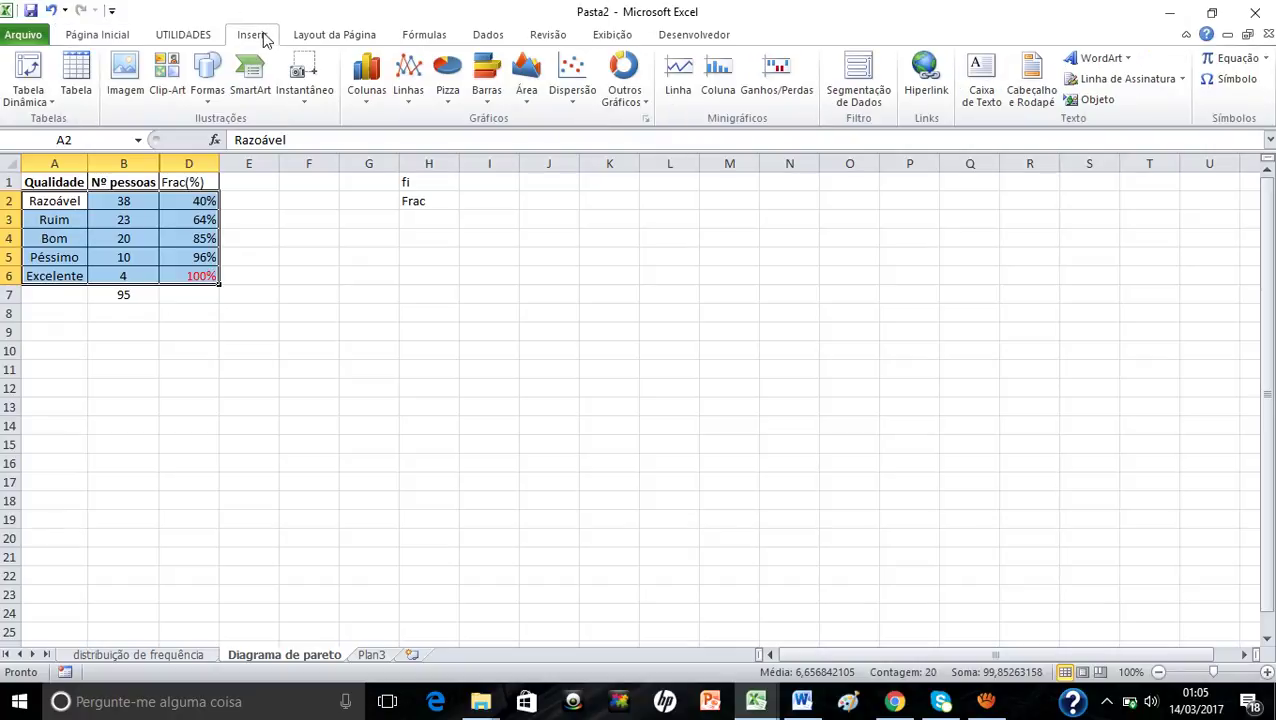
click(378, 103)
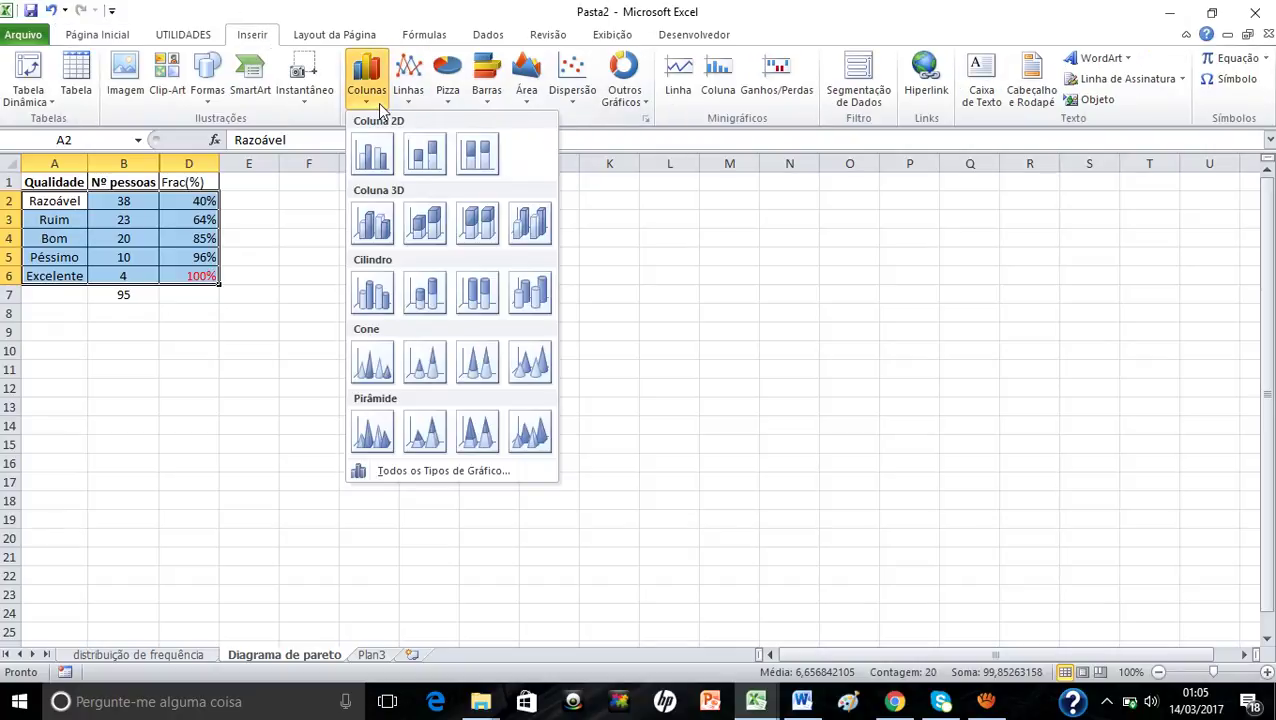
click(383, 160)
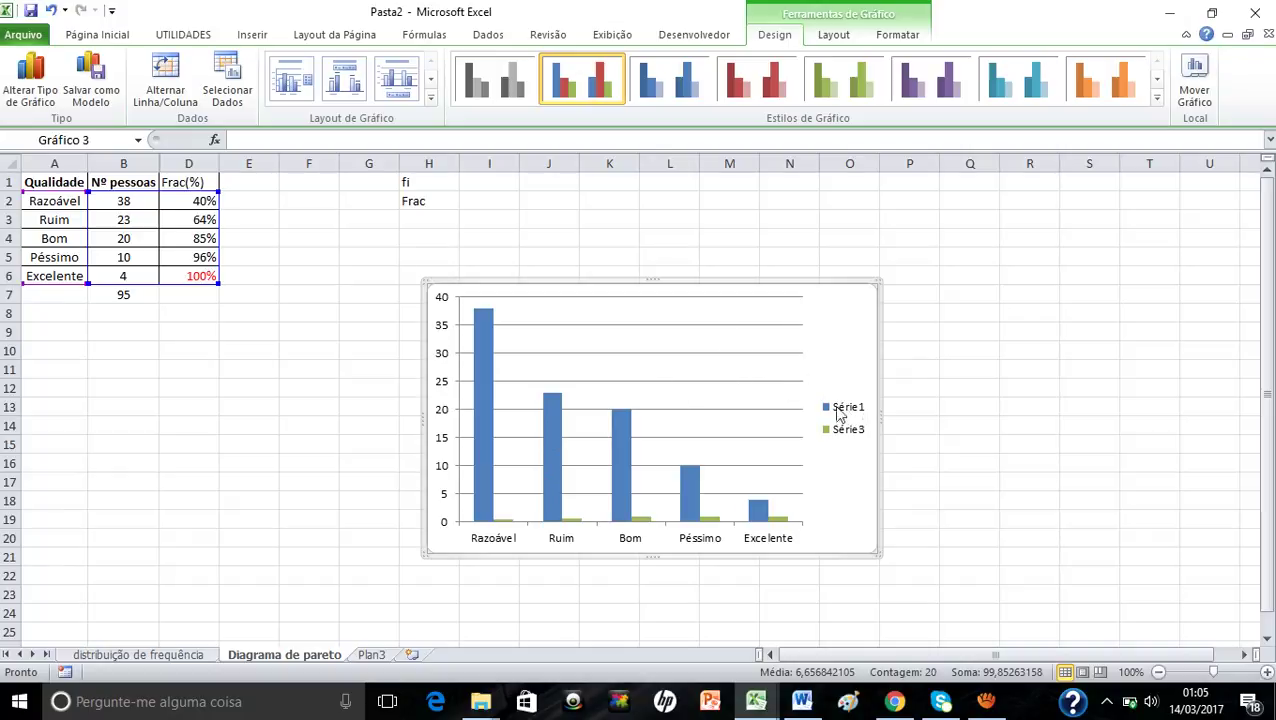
- Switch to the Word script, read step 4 on changing the cumulative frequency's chart type, and return to Excel
mouse_move(481, 376)
key(alt+Tab)
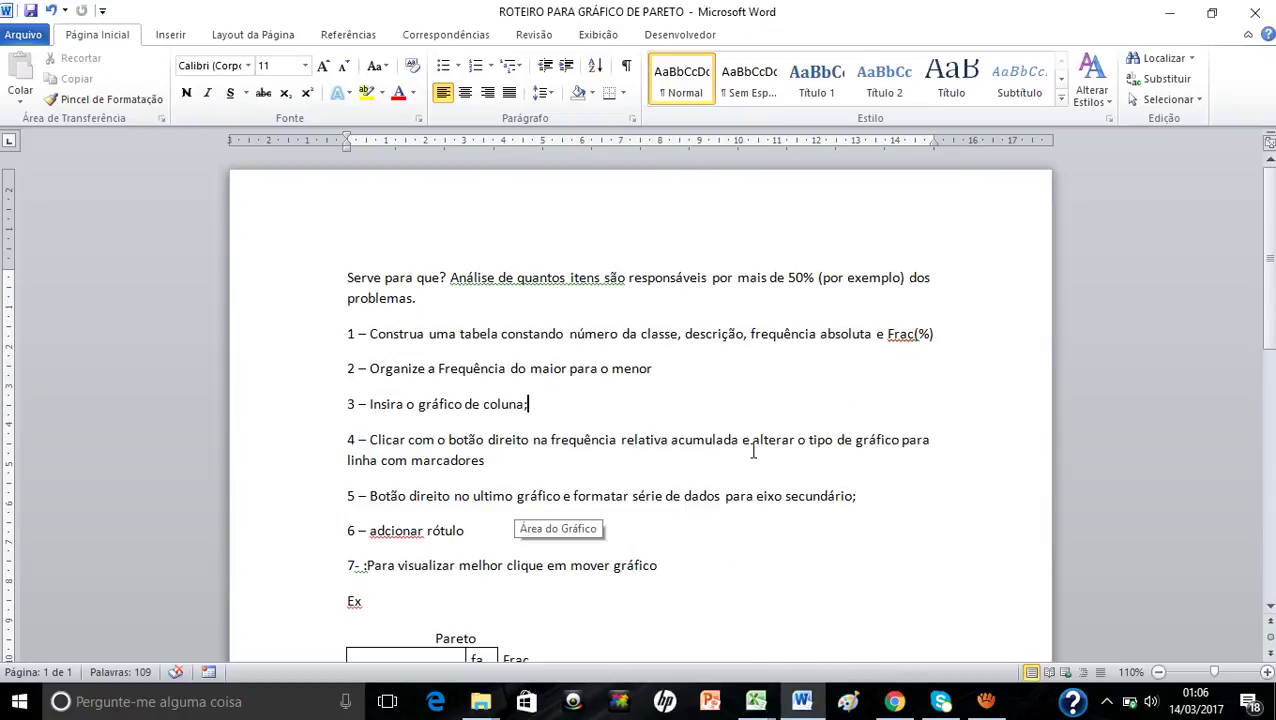
key(alt+Tab)
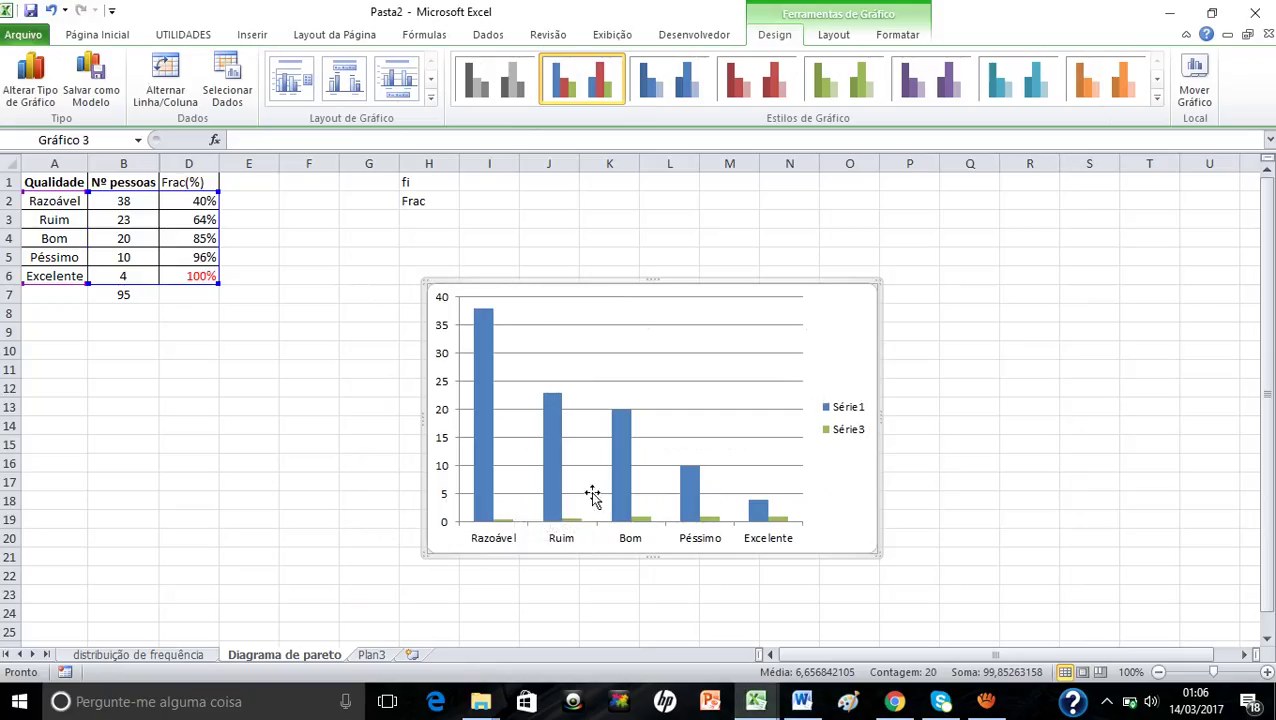
- Change the cumulative frequency series in the chart to a line with markers
click(501, 527)
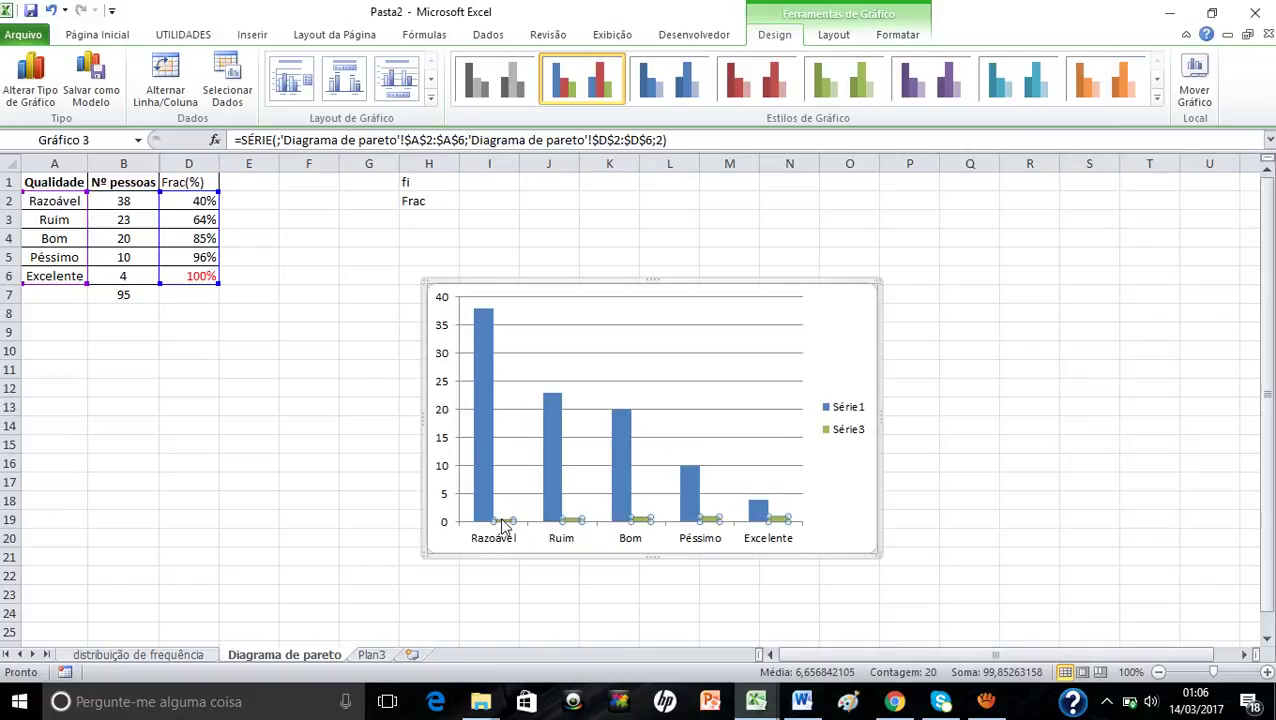
right_click(503, 527)
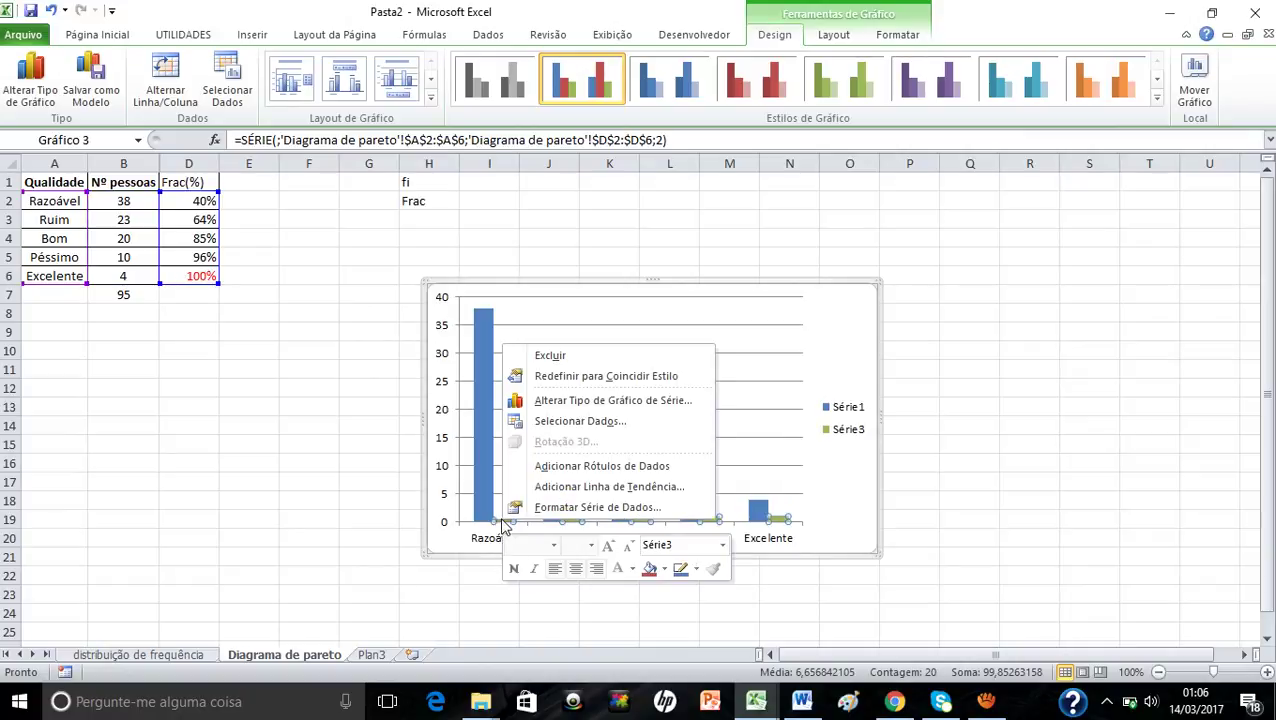
click(611, 401)
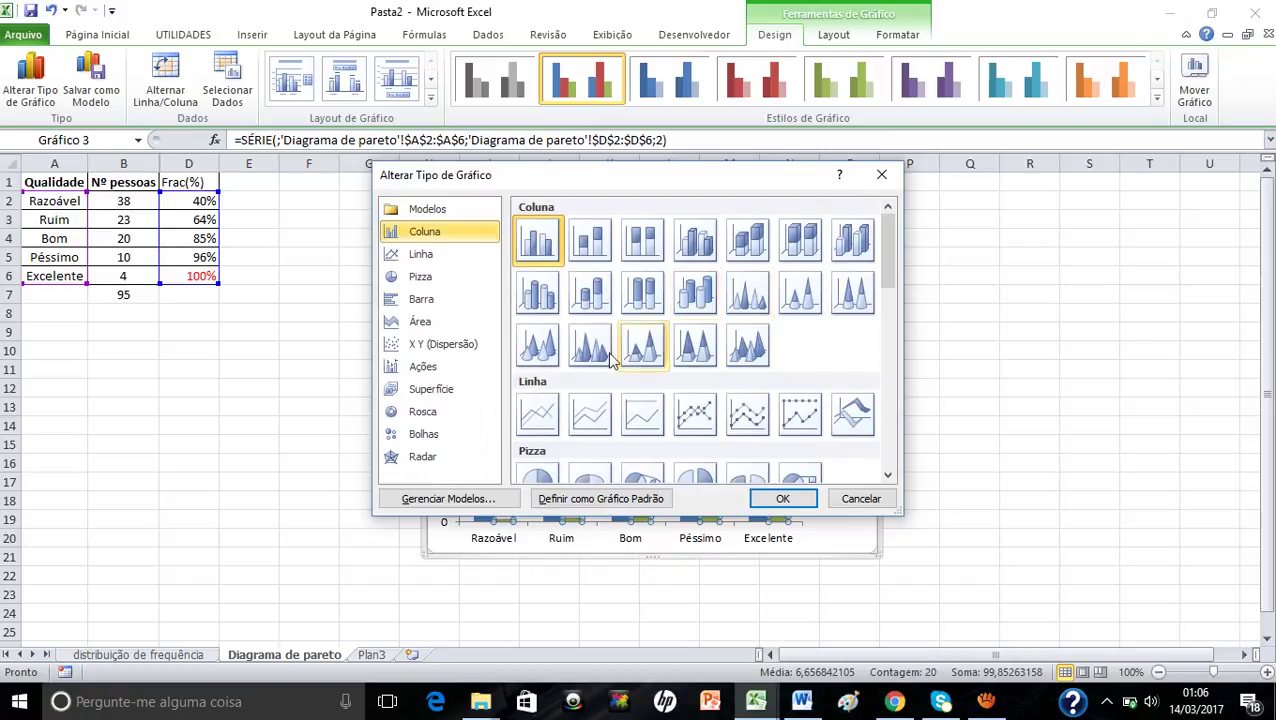
click(750, 418)
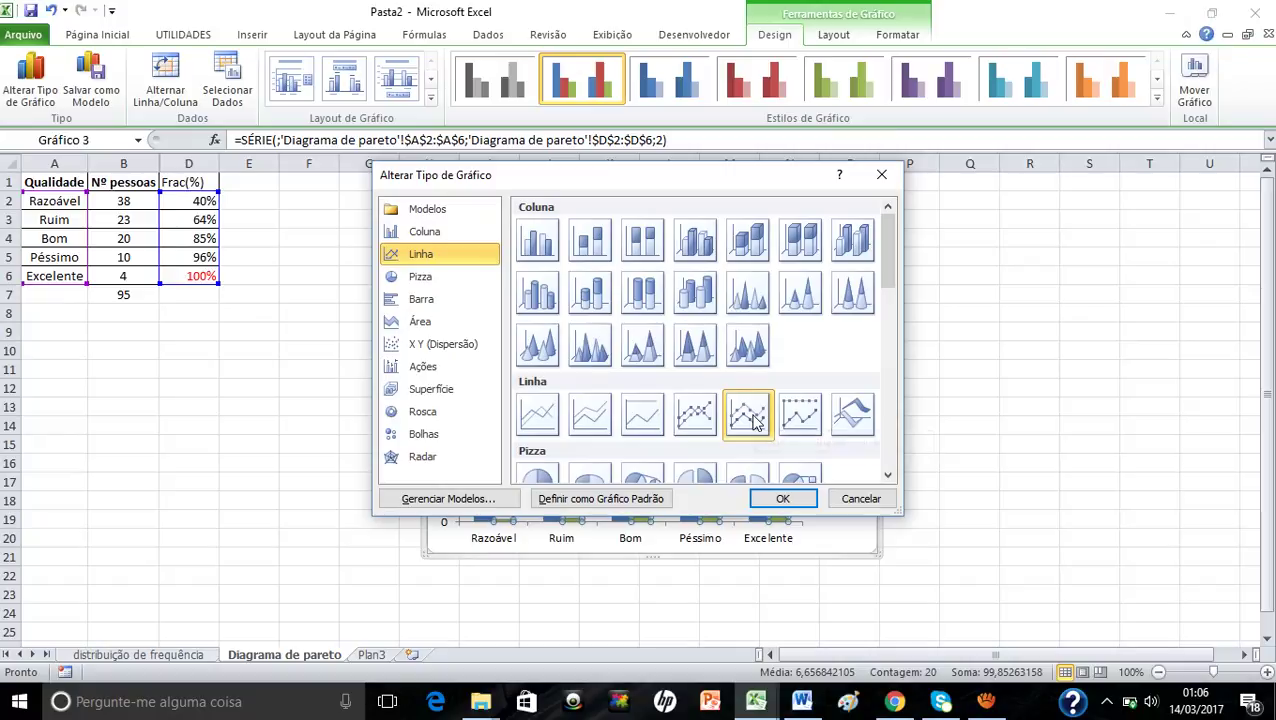
click(785, 499)
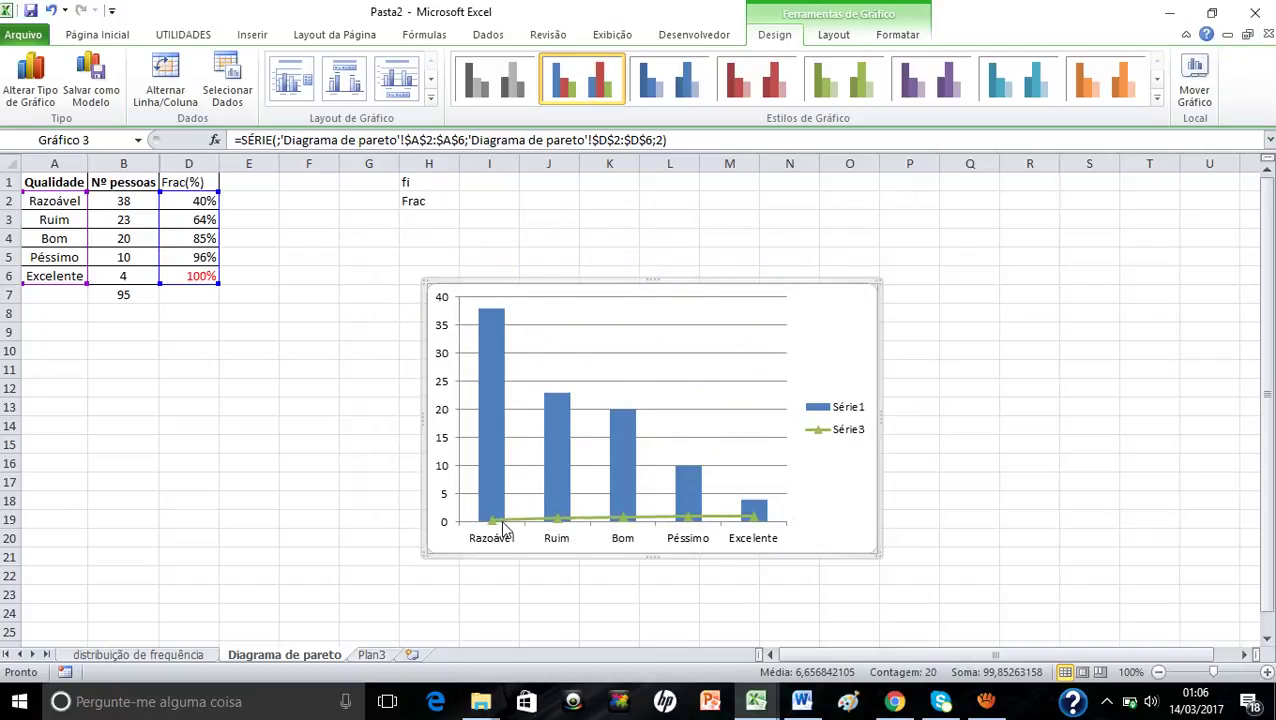
- Check step 5 in the Word script, return to Excel, and plot the cumulative frequency line on the secondary axis
key(alt+Tab)
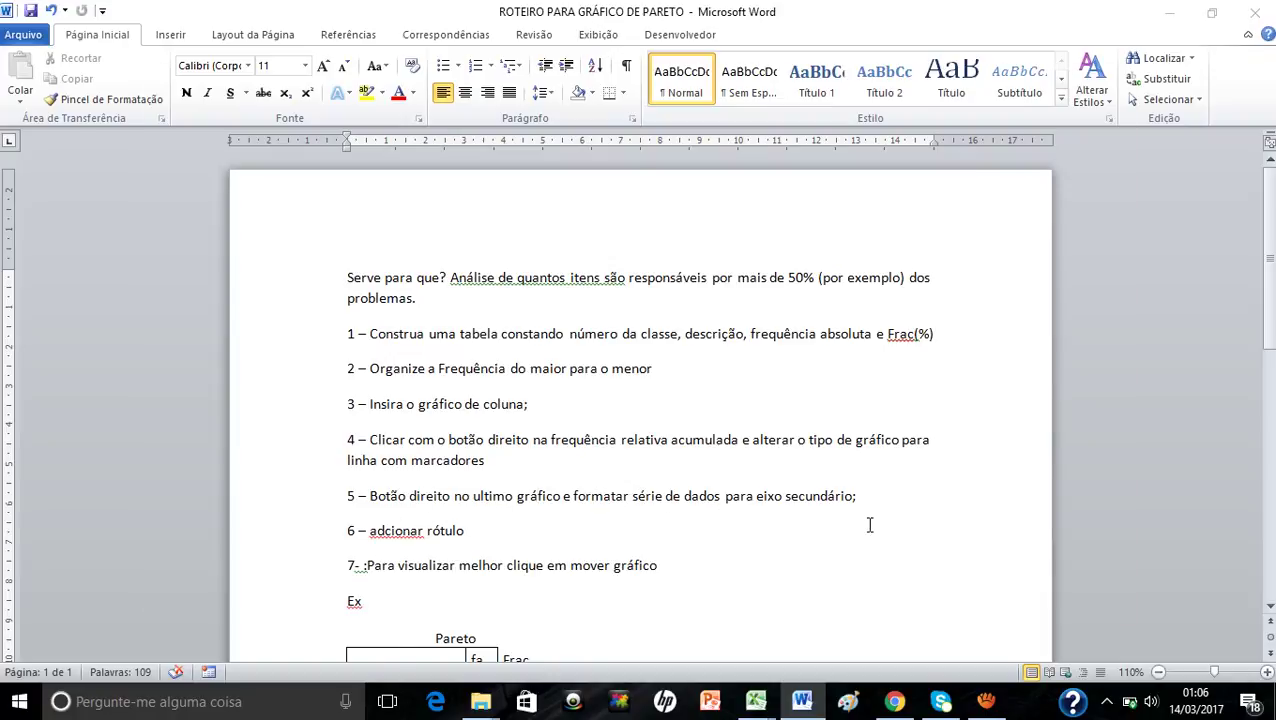
key(alt+Tab)
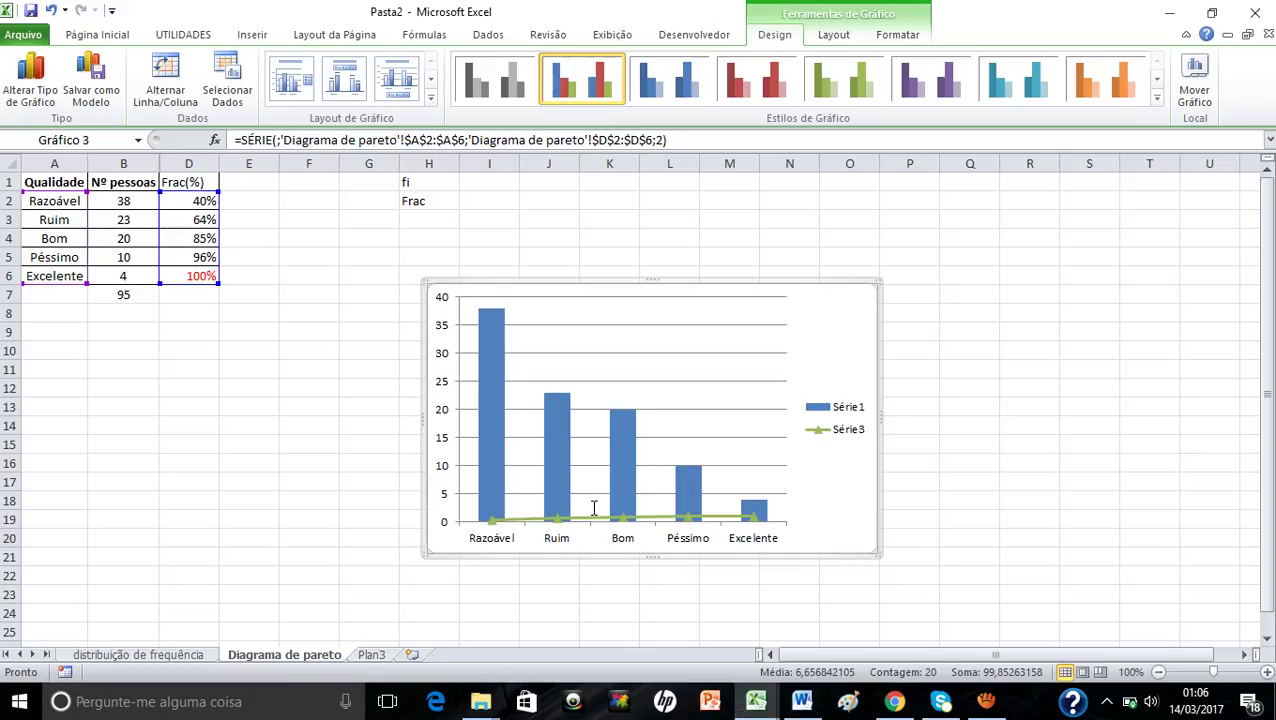
click(497, 527)
right_click(495, 519)
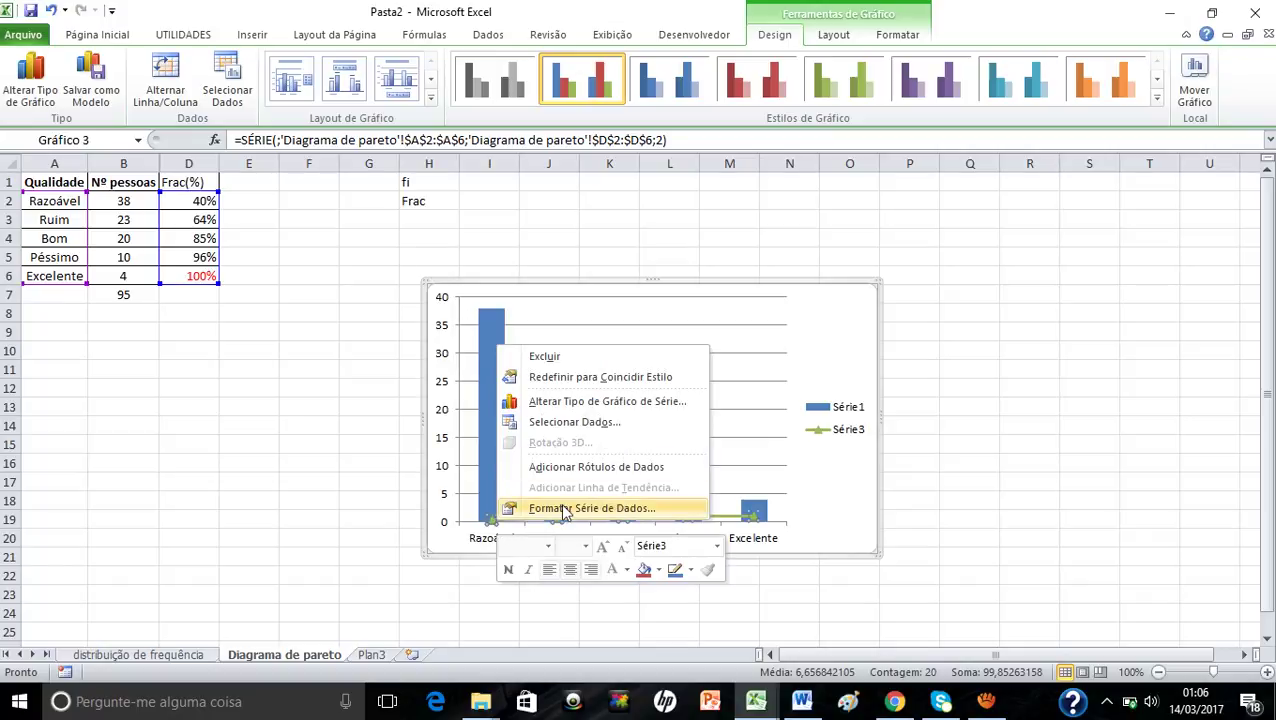
click(620, 509)
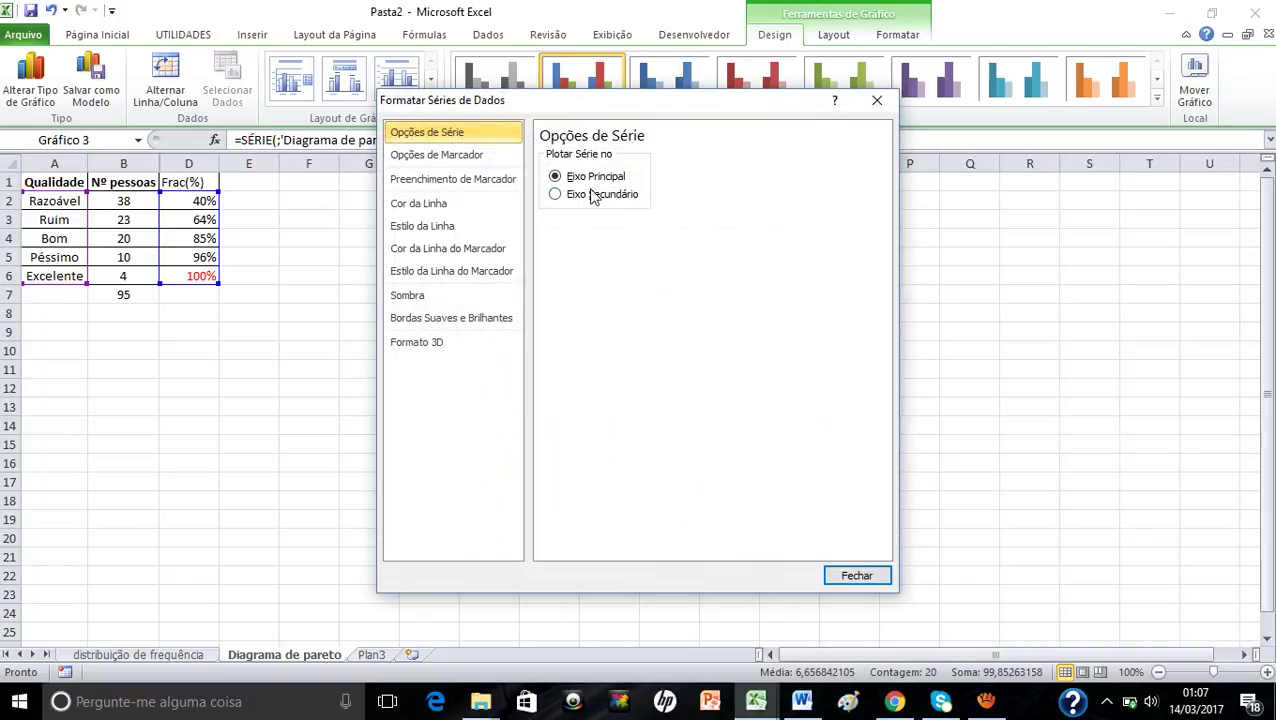
click(856, 577)
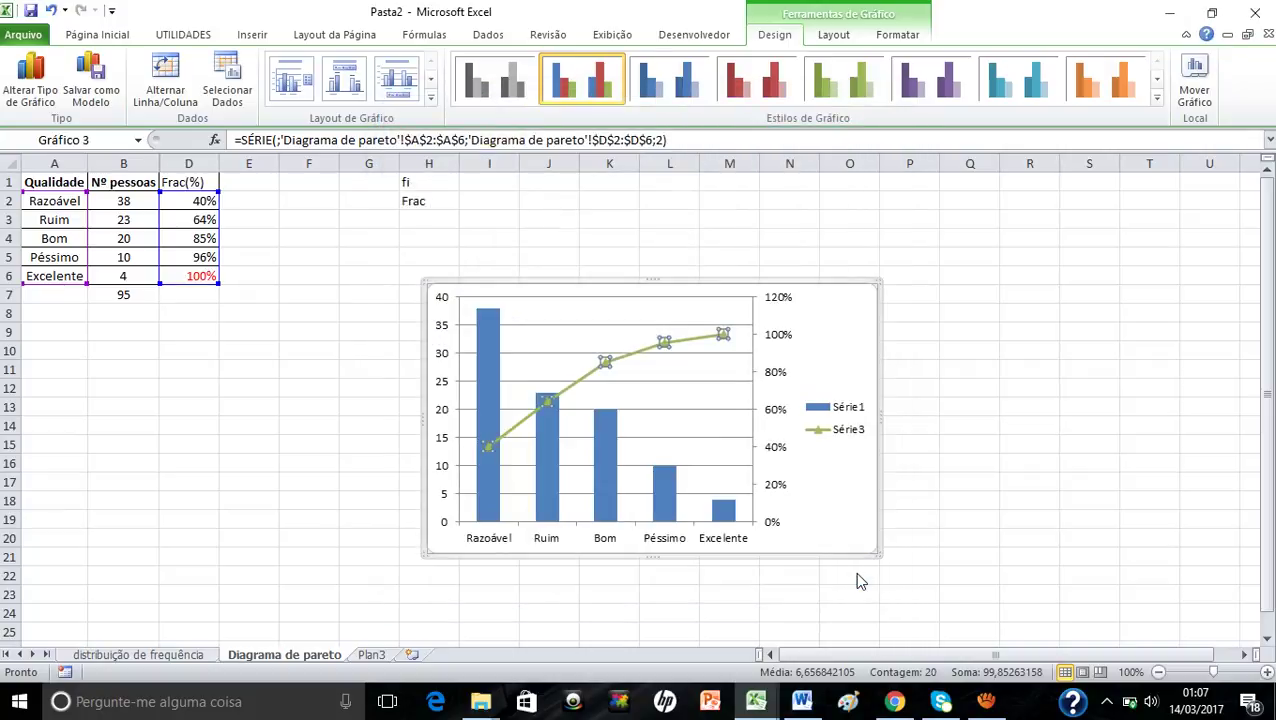
- Add data labels to the cumulative frequency line and move each label above its marker
right_click(666, 346)
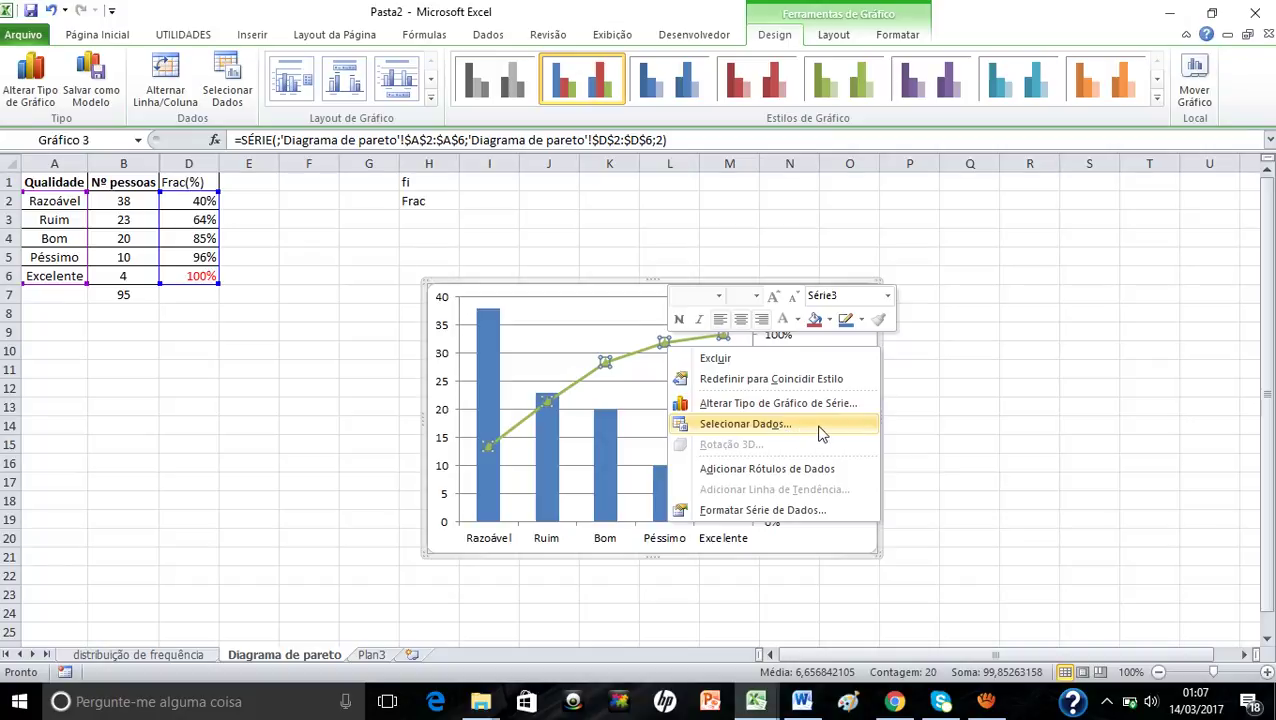
click(790, 474)
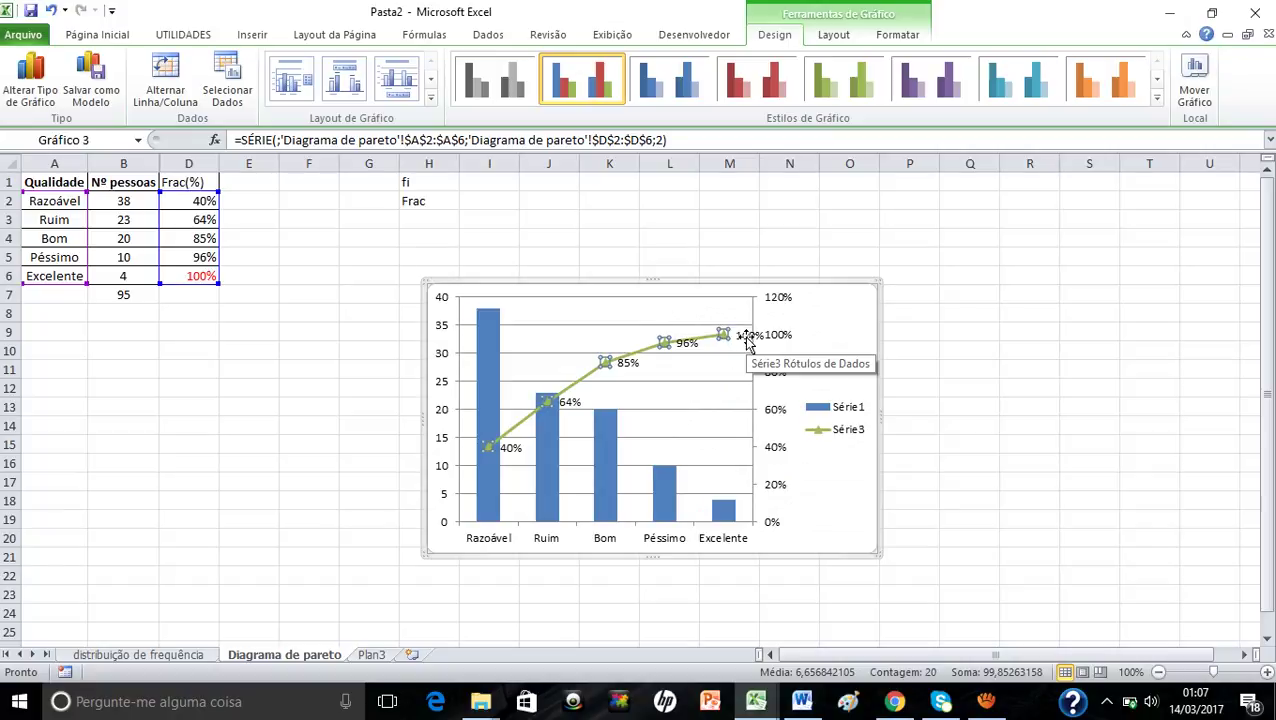
drag(748, 340, 607, 348)
click(627, 362)
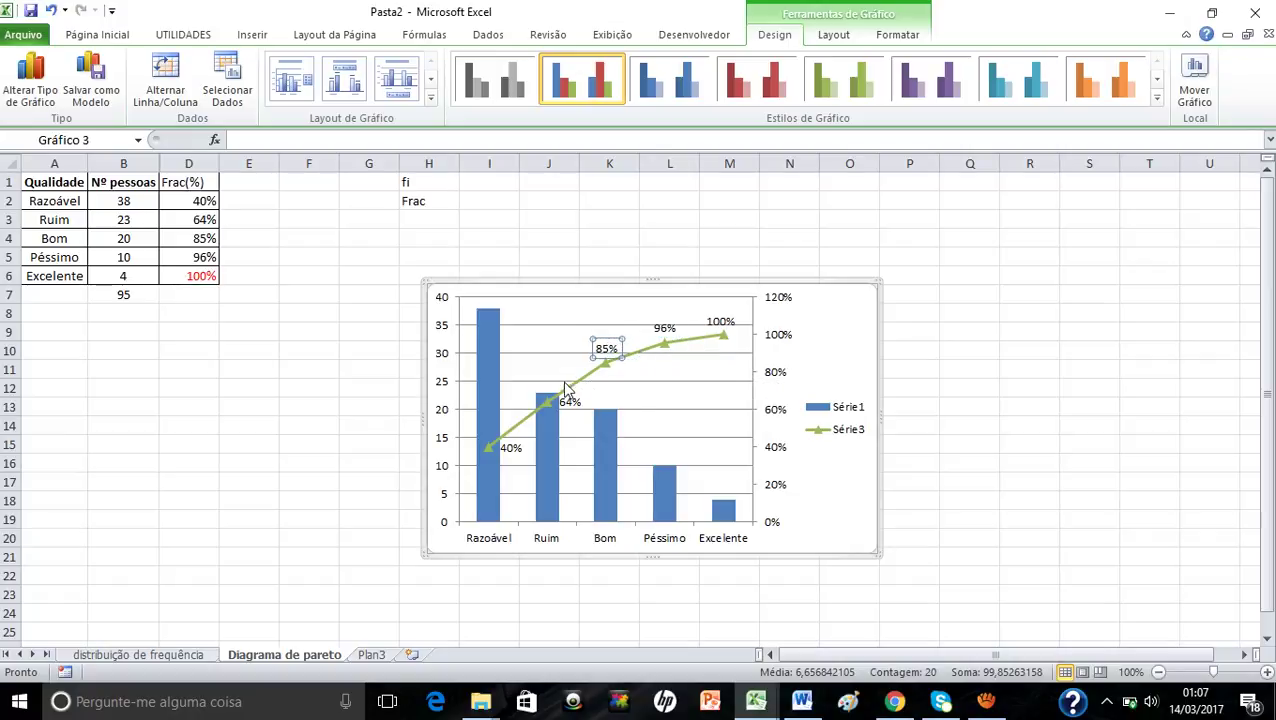
drag(546, 383, 541, 380)
click(518, 446)
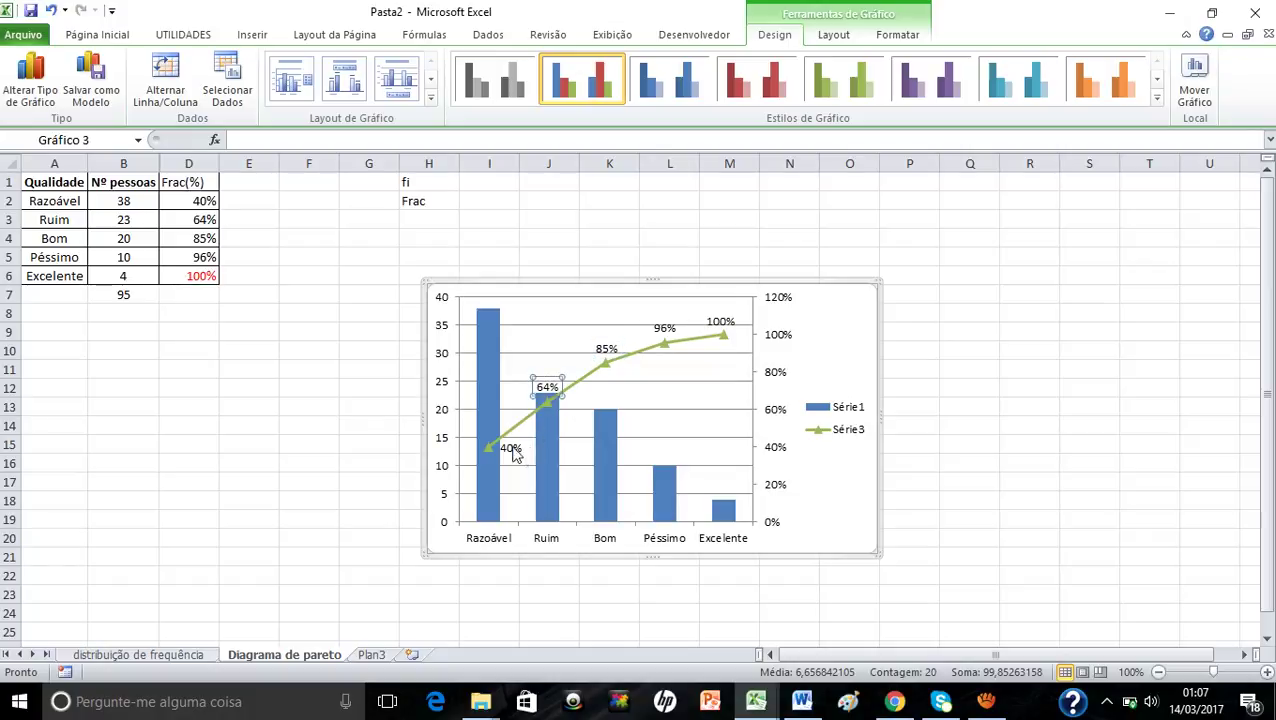
drag(511, 449, 481, 432)
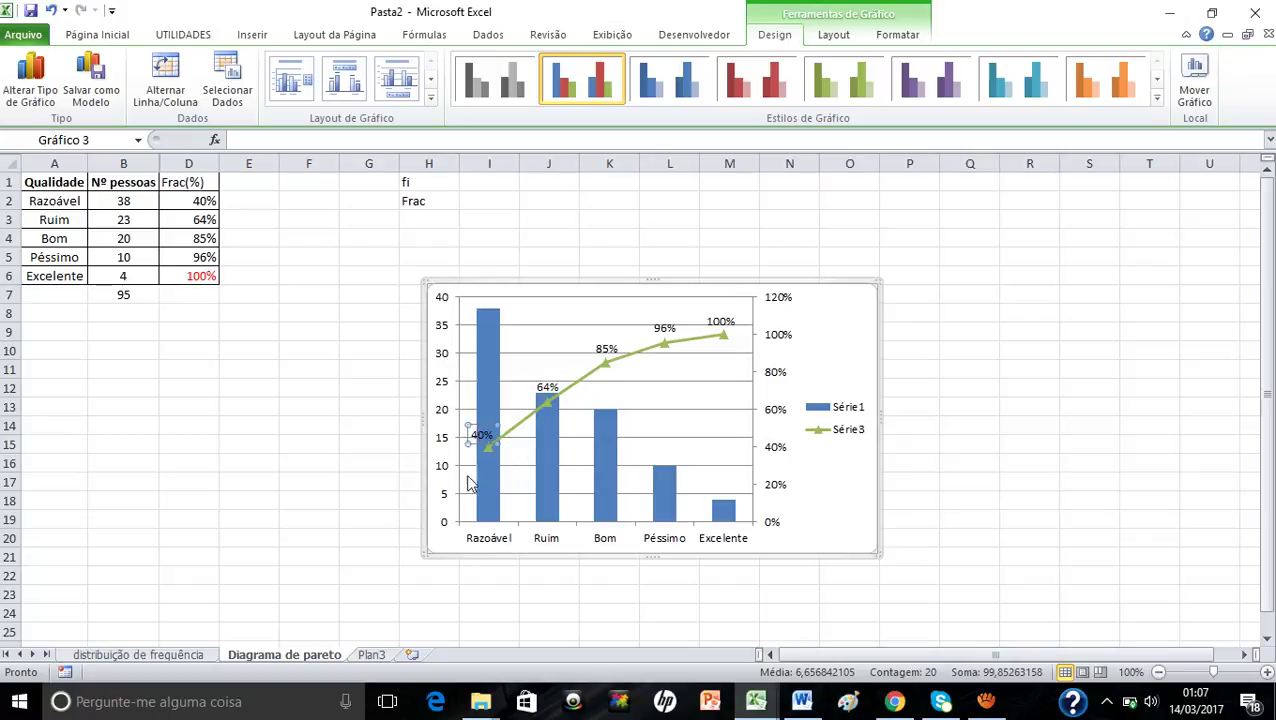
double_click(590, 371)
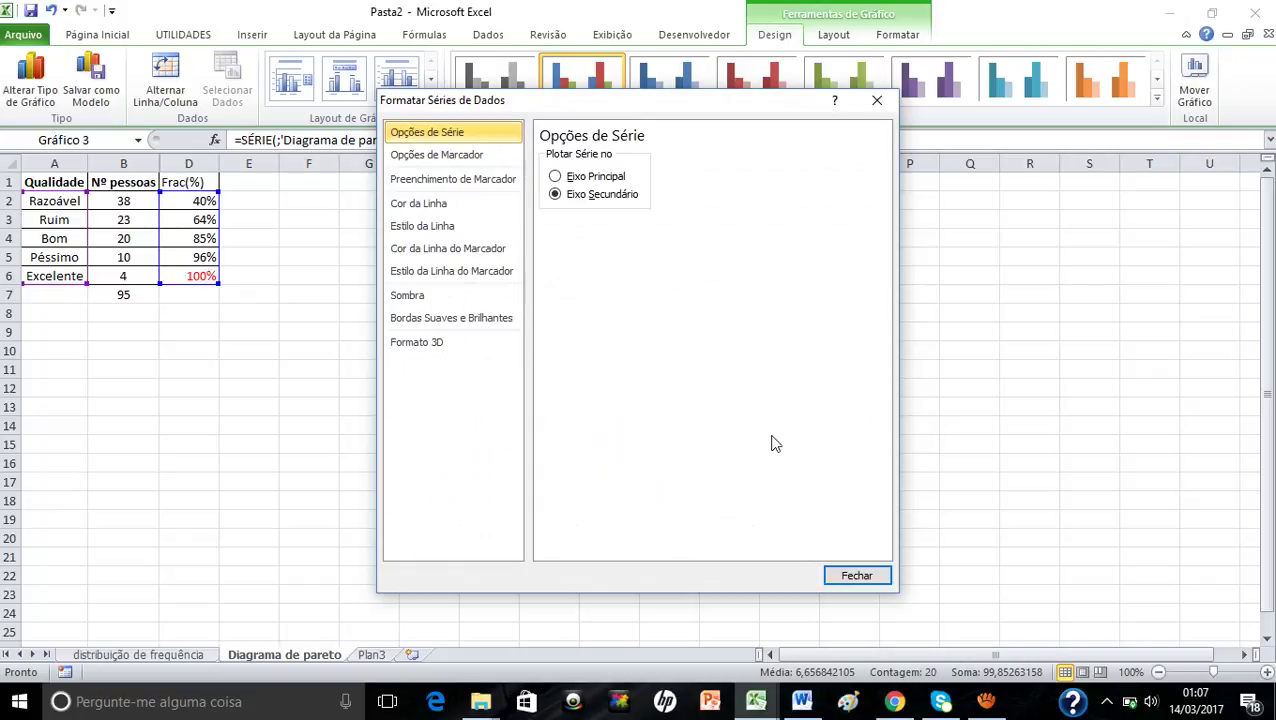
click(857, 577)
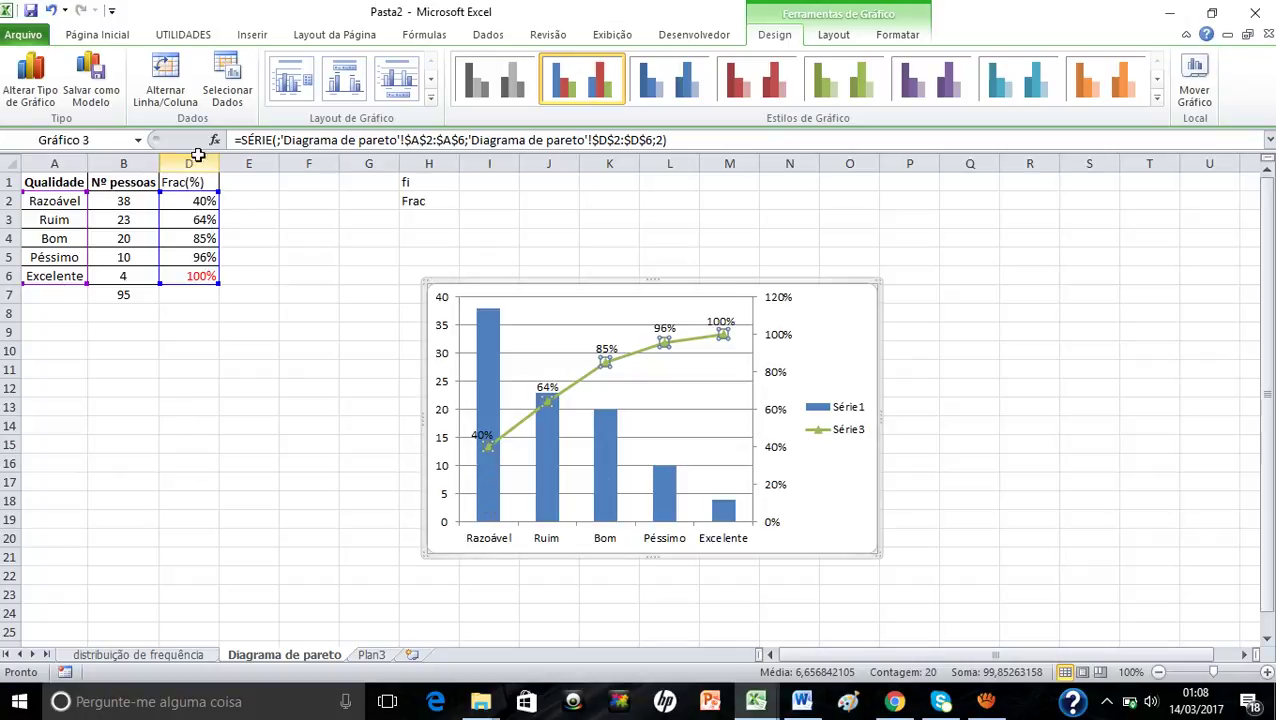
double_click(851, 438)
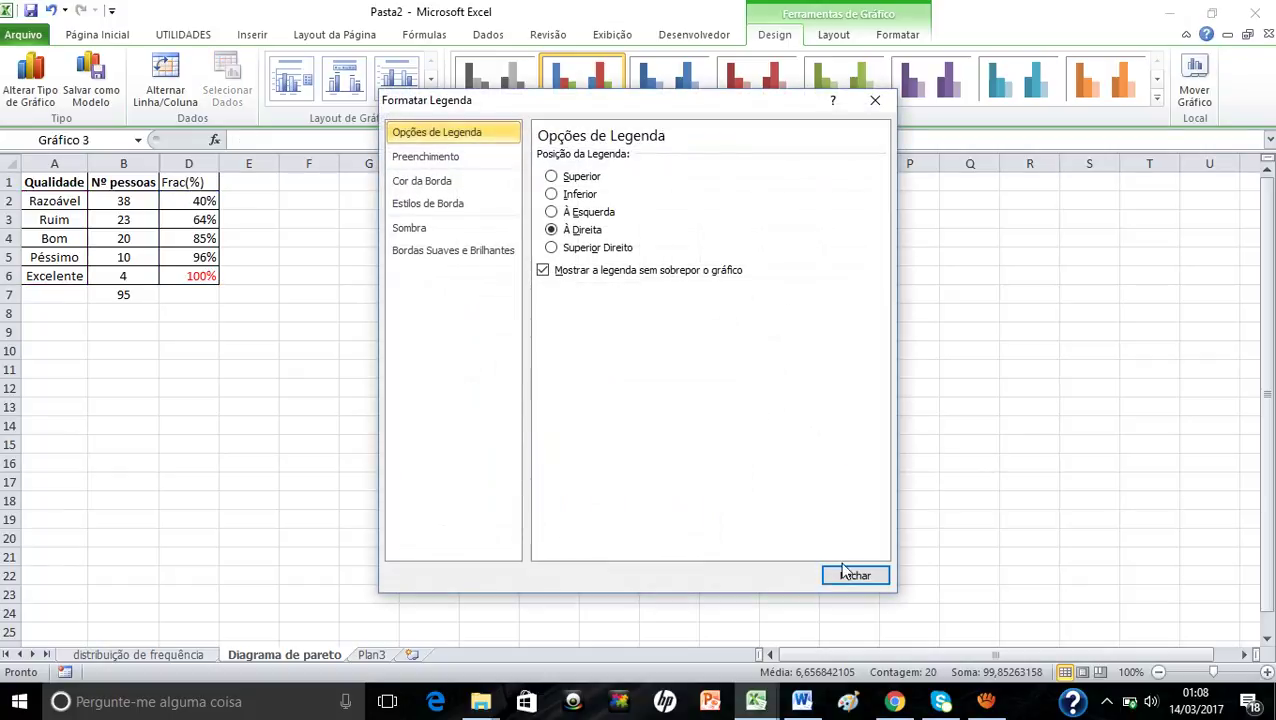
click(852, 576)
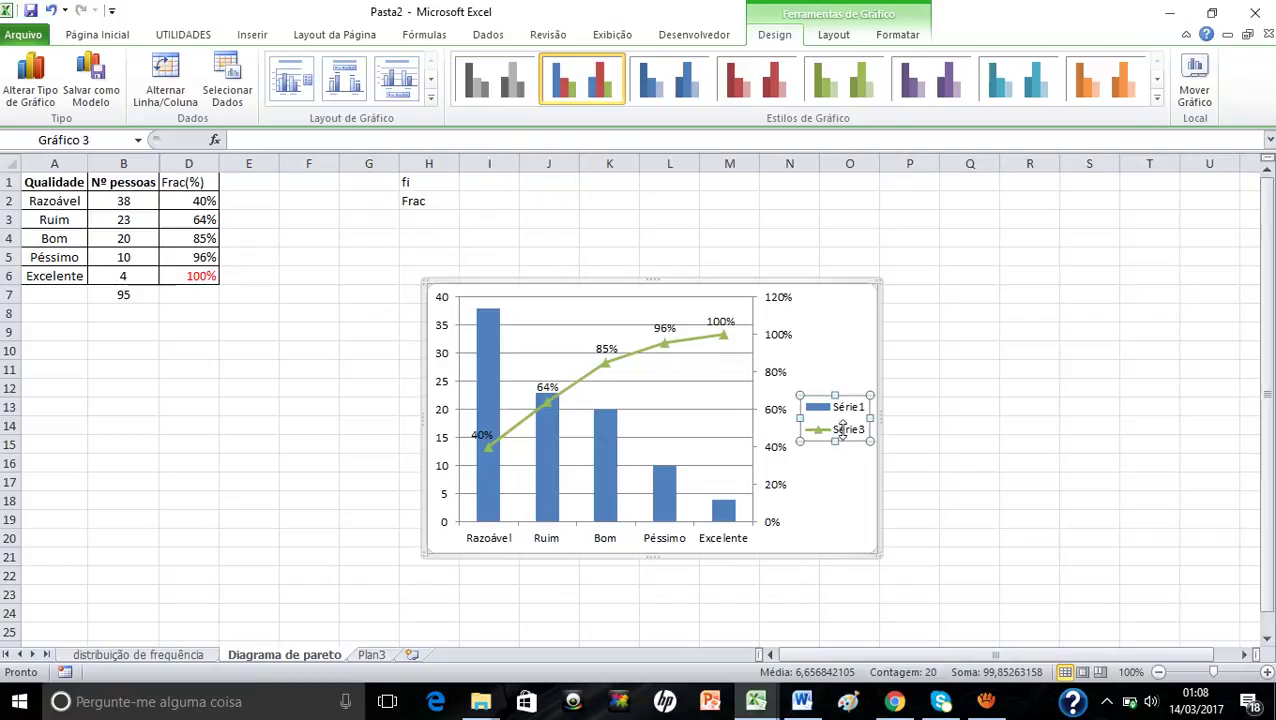
click(845, 434)
right_click(845, 436)
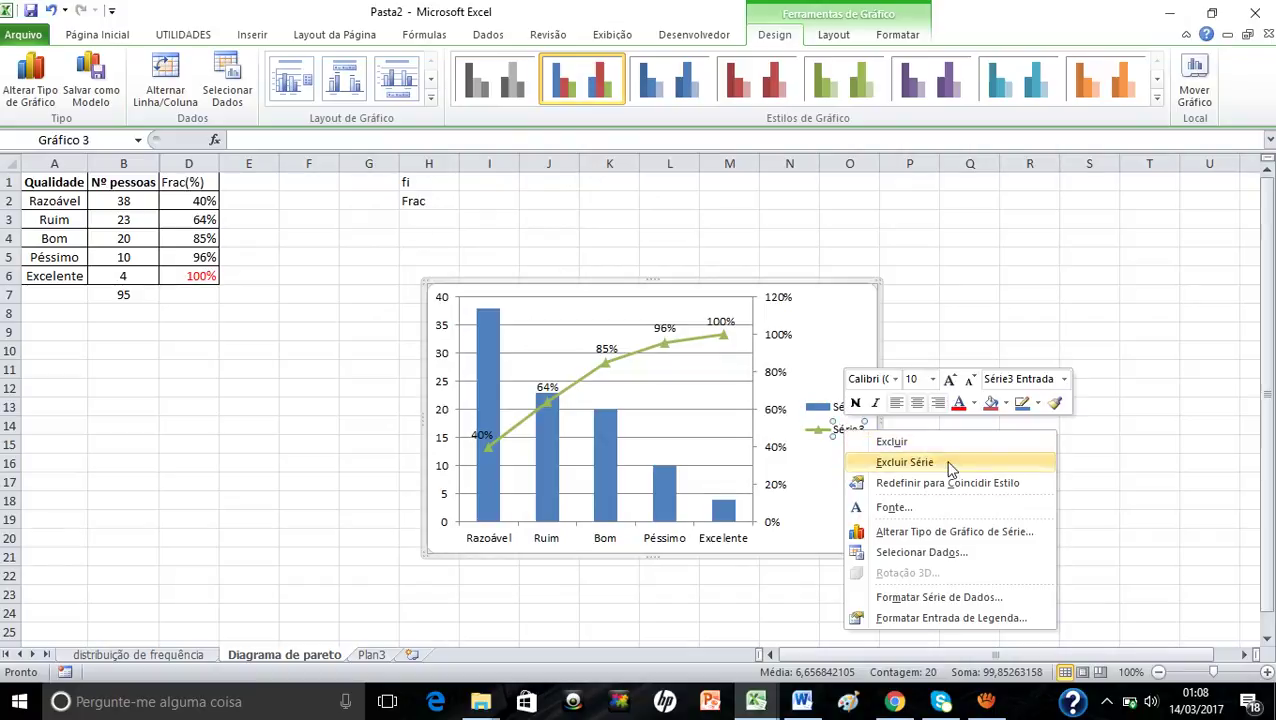
click(955, 598)
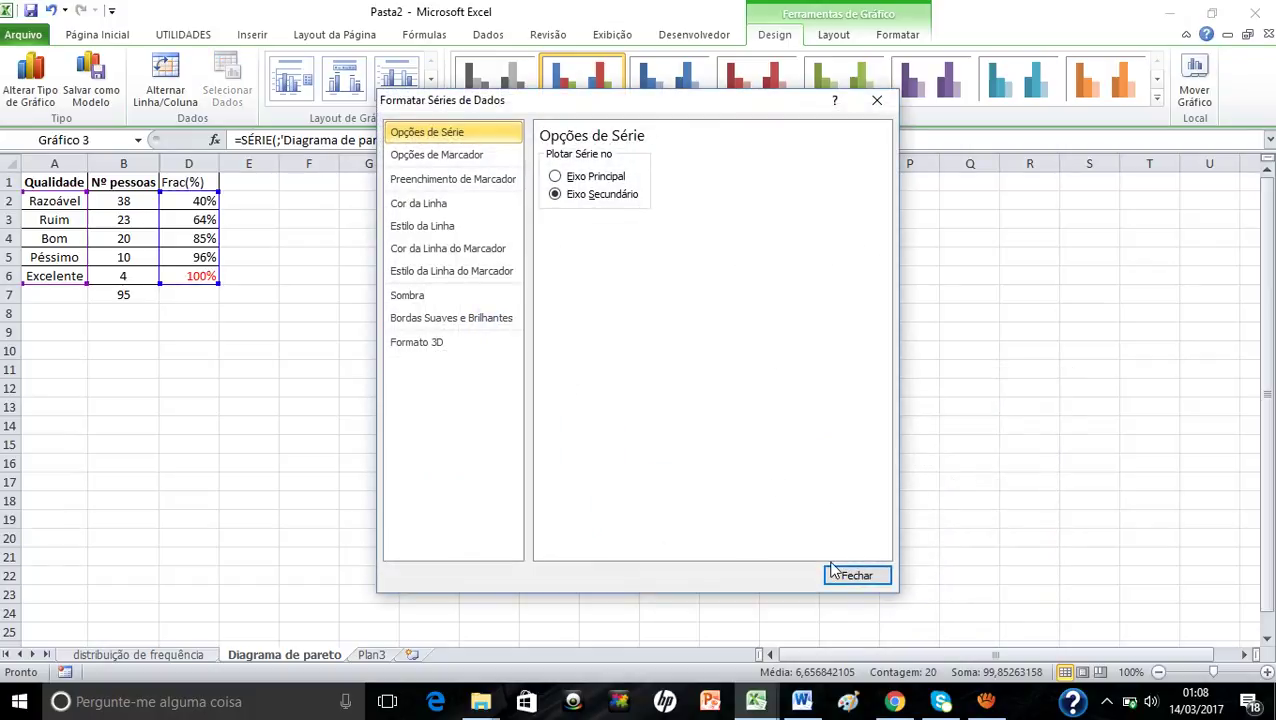
click(856, 577)
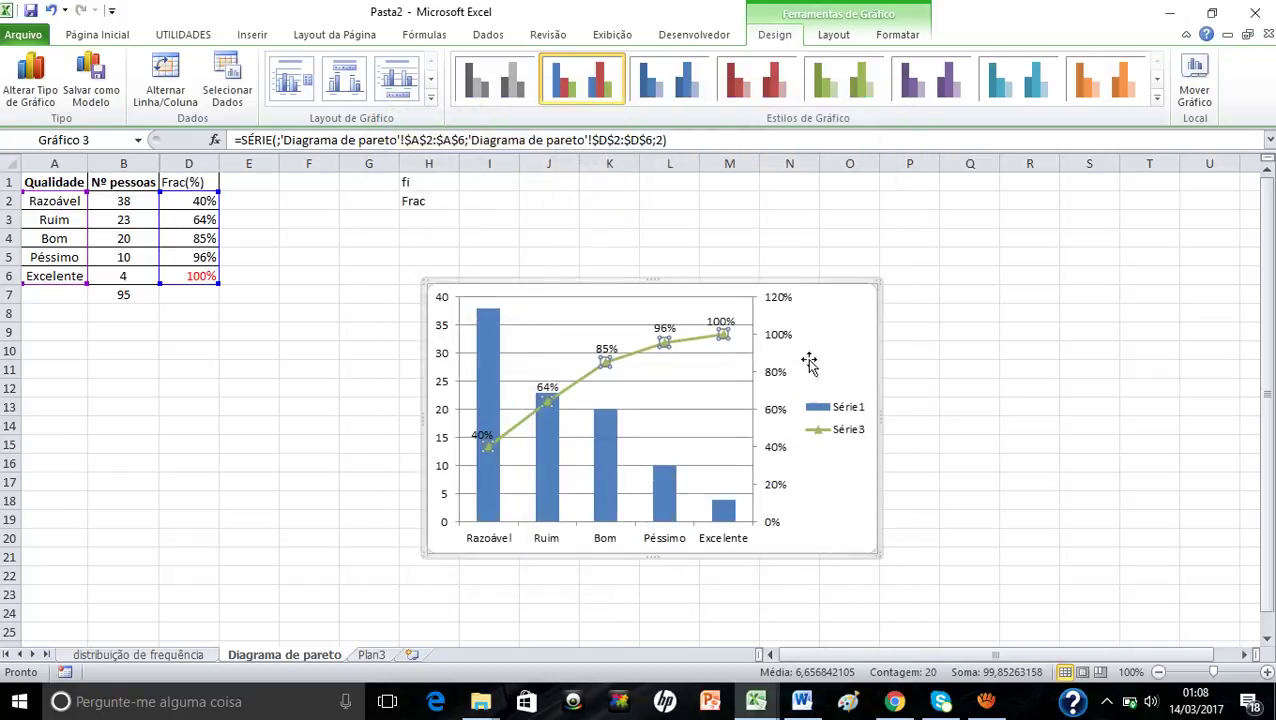
- Delete both legend entries, Série1 and Série3, from the chart
click(838, 438)
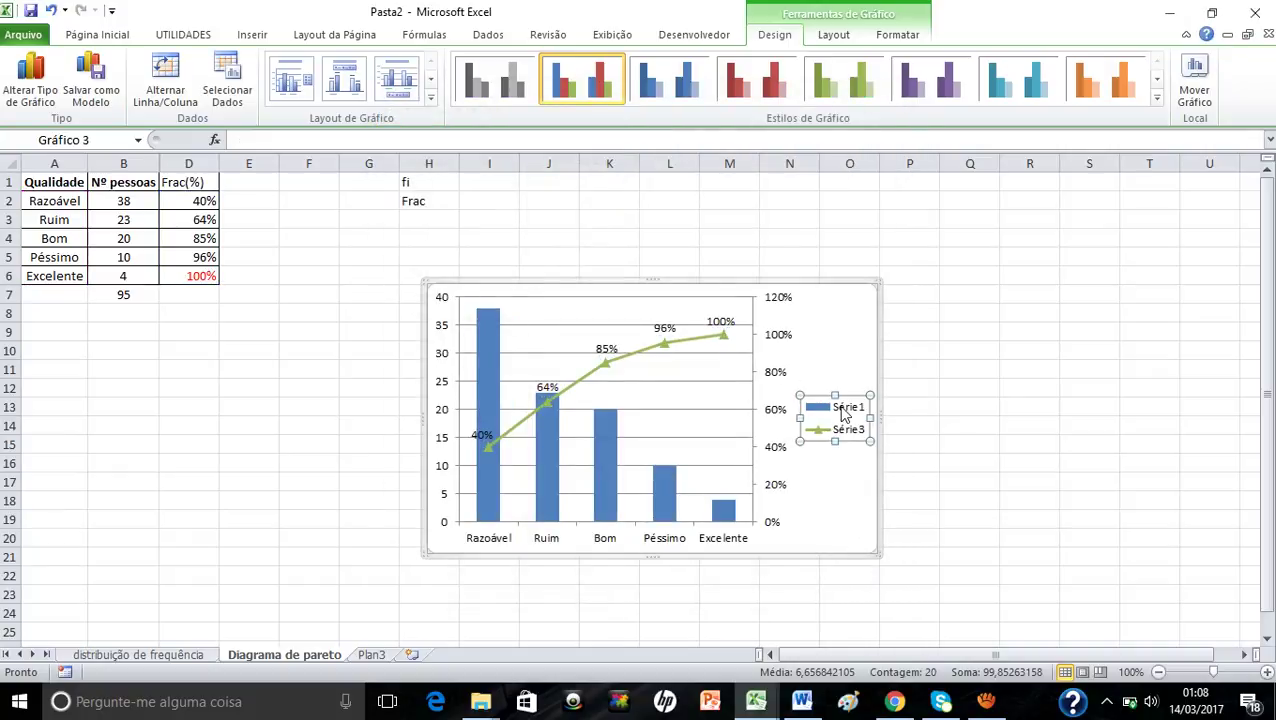
click(843, 412)
key(Delete)
click(845, 425)
key(Delete)
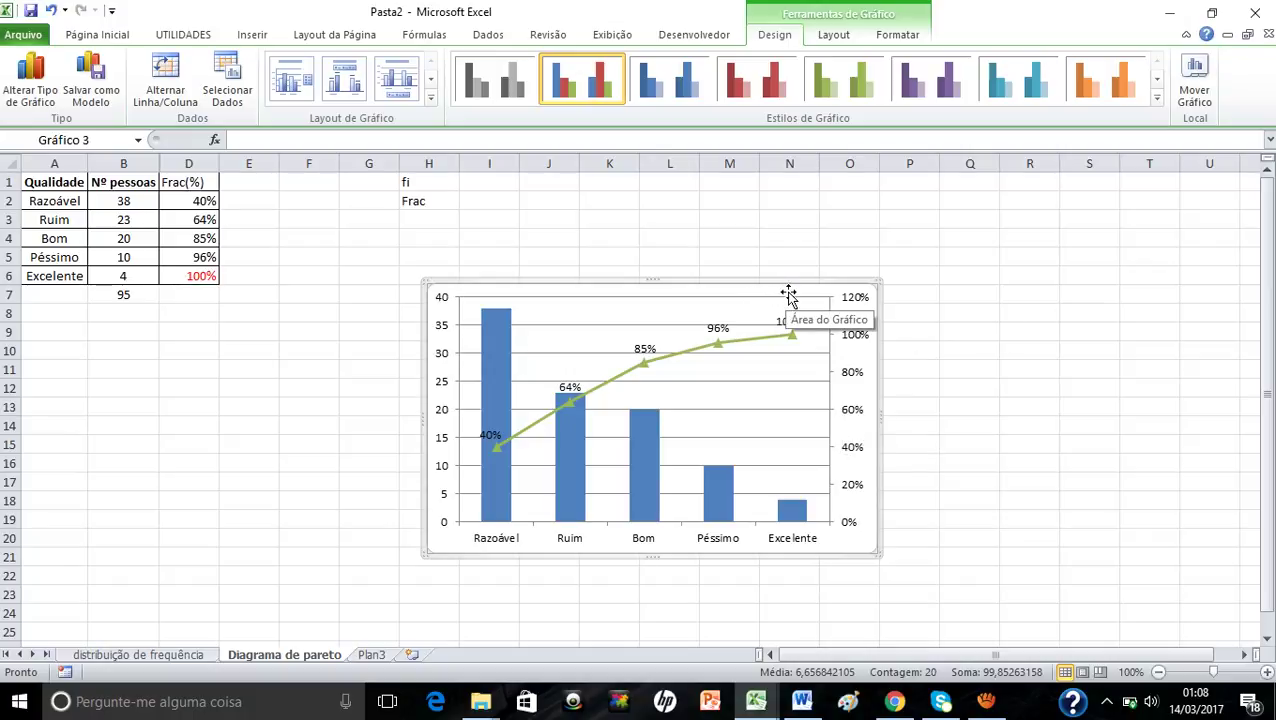
- Move the chart to a new sheet named "gráfico de pareto"
right_click(866, 443)
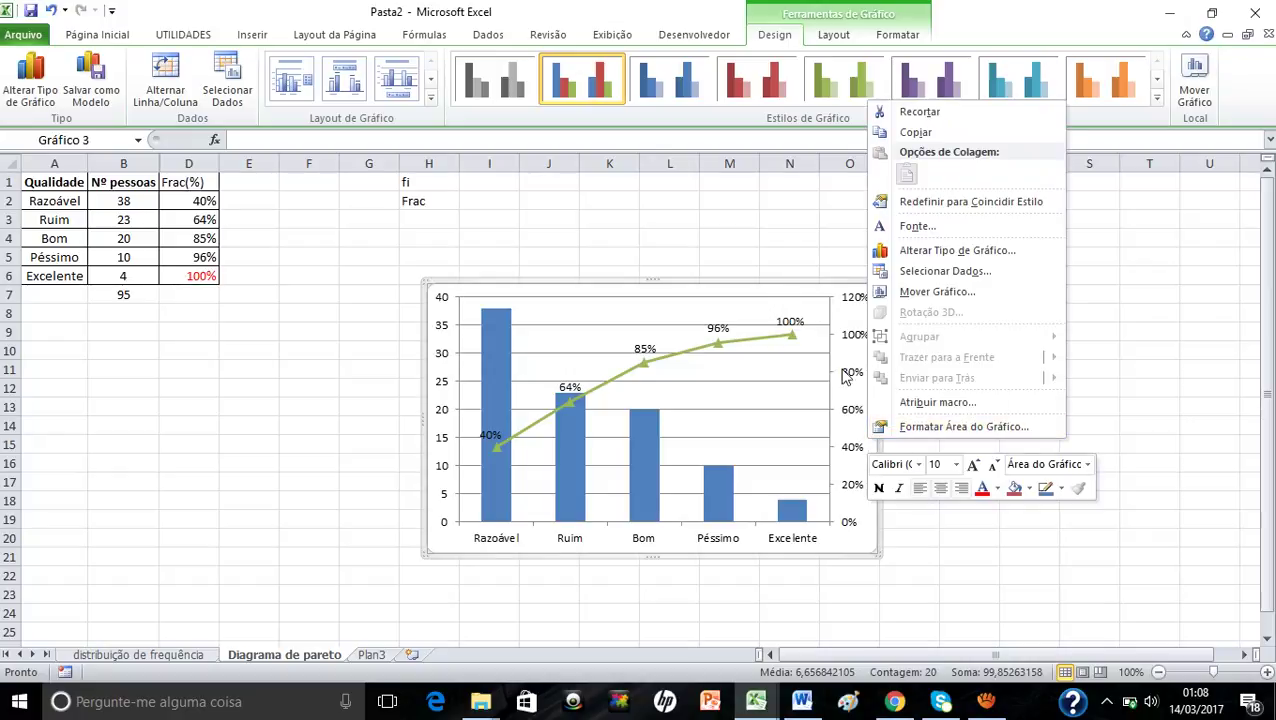
click(948, 291)
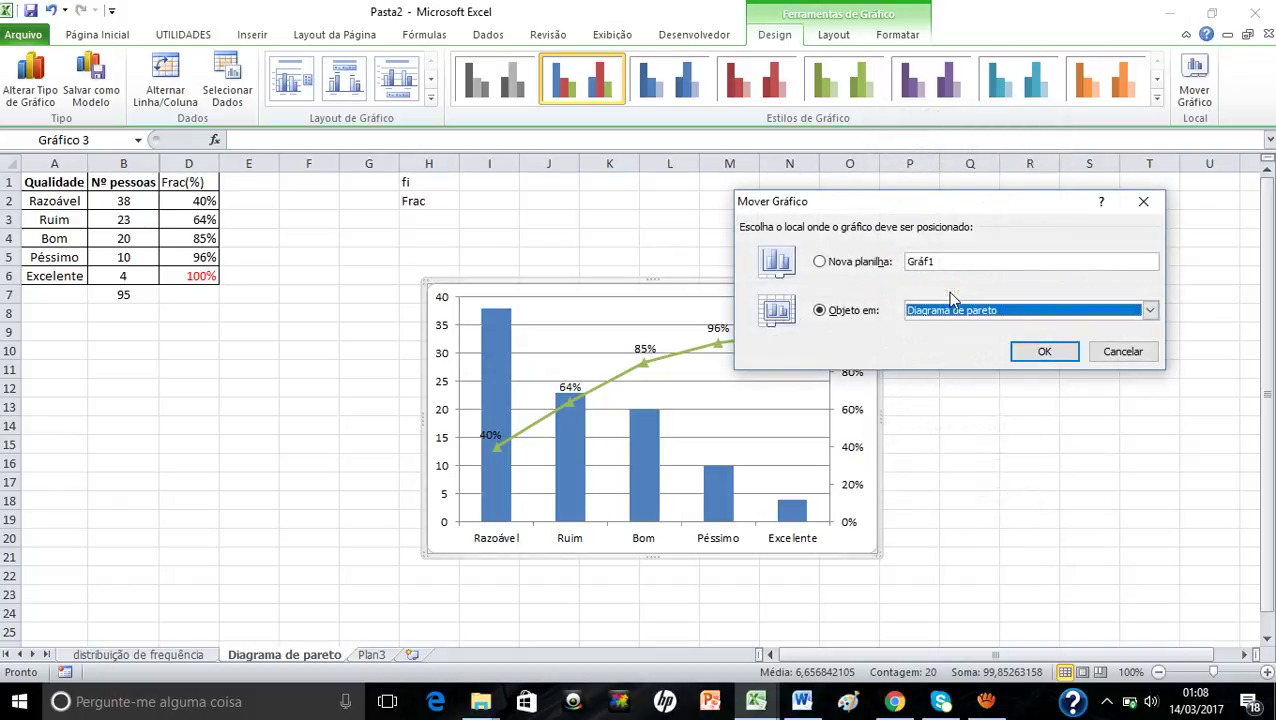
double_click(957, 263)
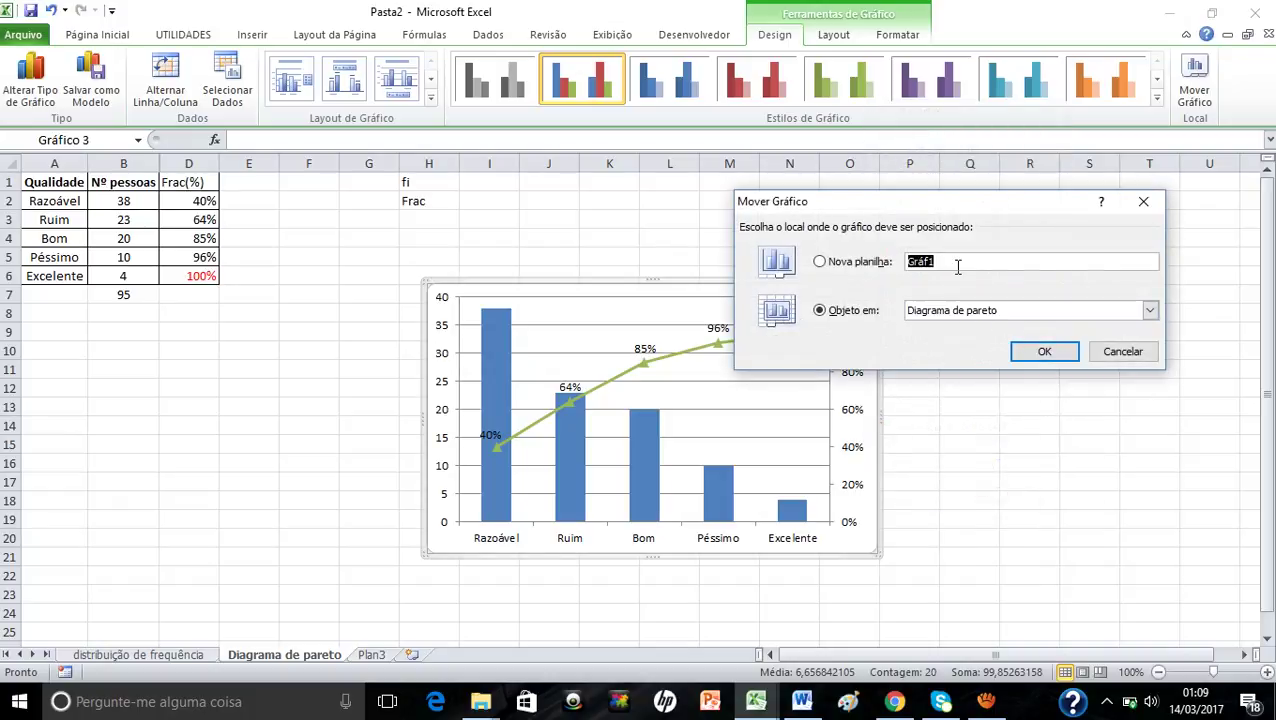
text(gr)
text(a)
key(BackSpace)
text(áfico de pareto)
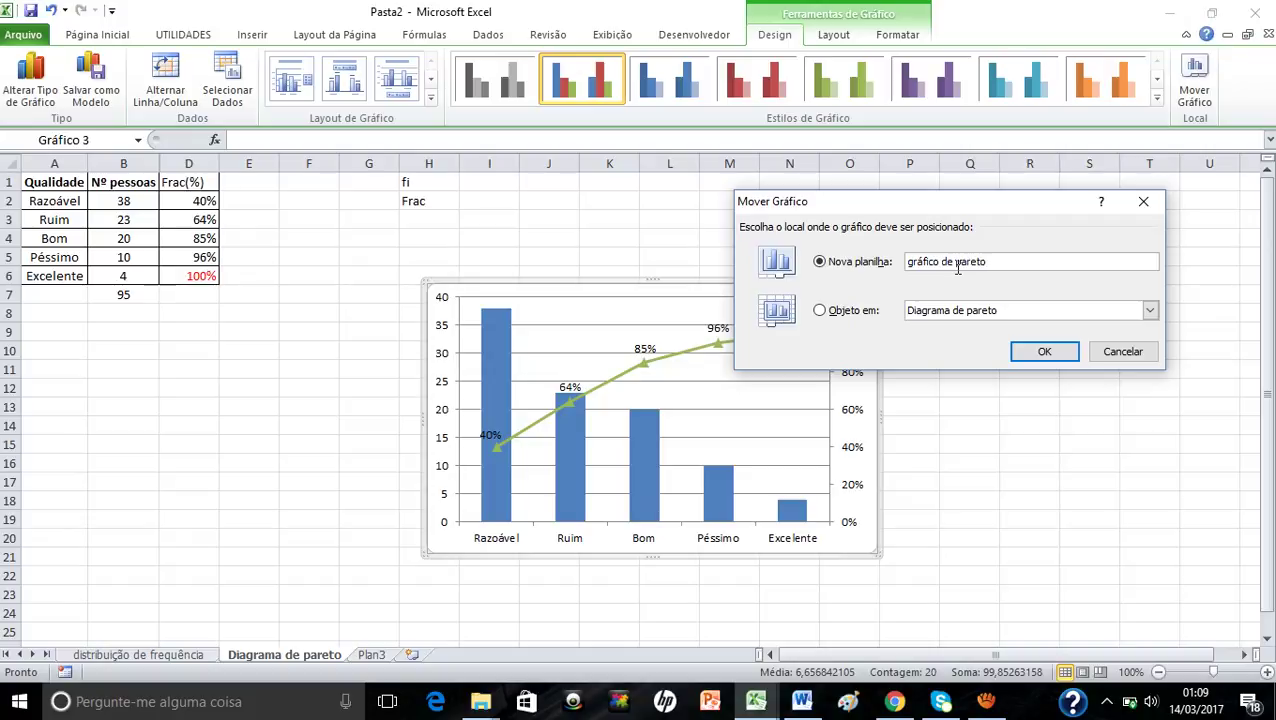
click(1030, 356)
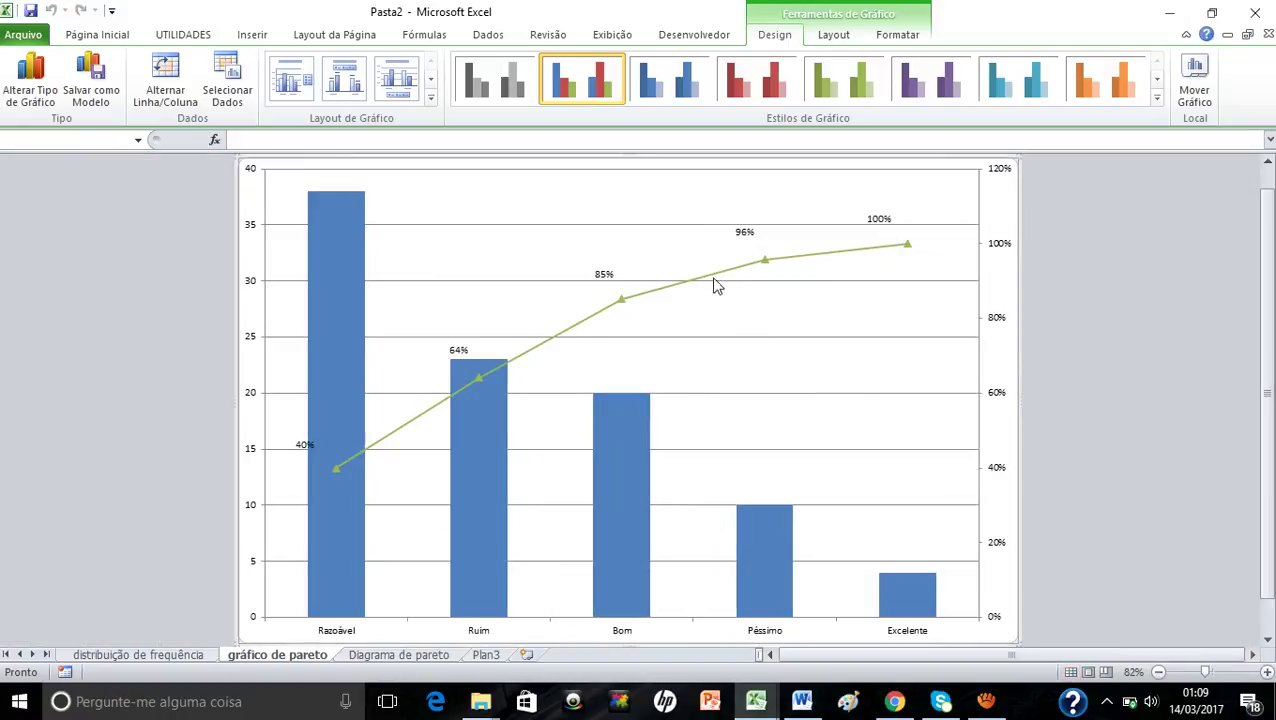
- Reposition the 64% data label just above the Ruim column and deselect it
click(304, 447)
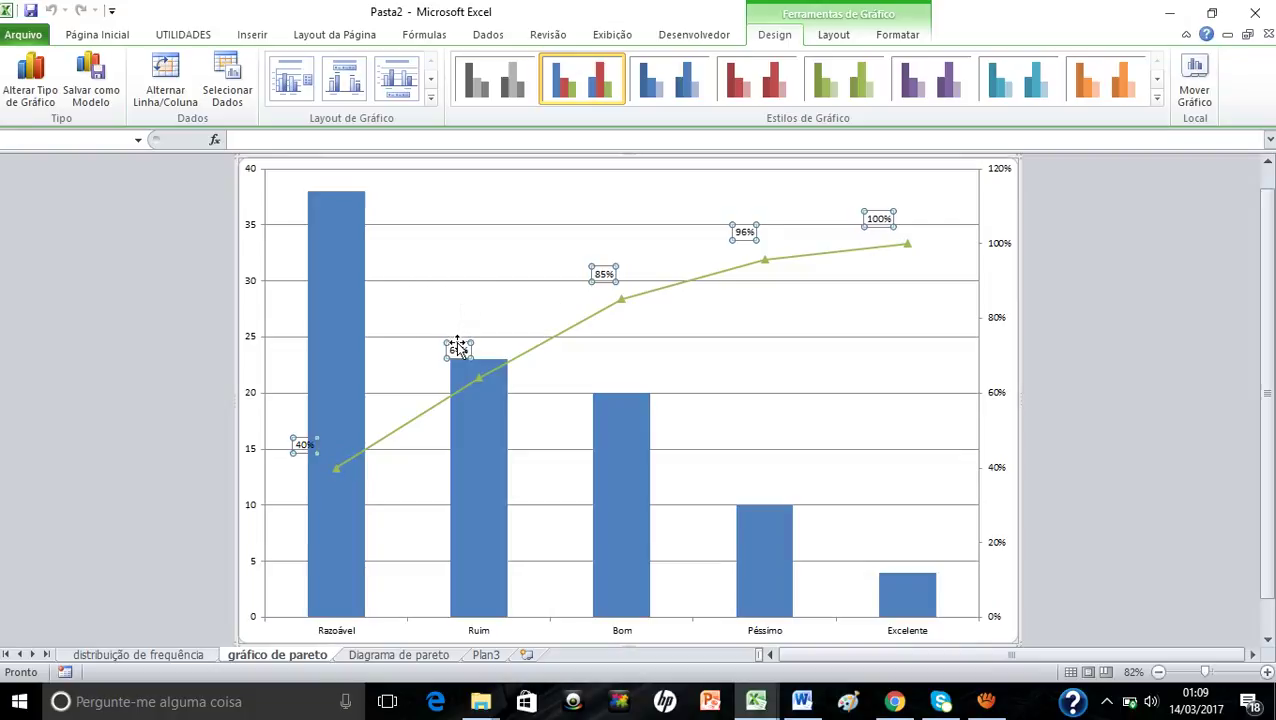
drag(456, 345, 458, 381)
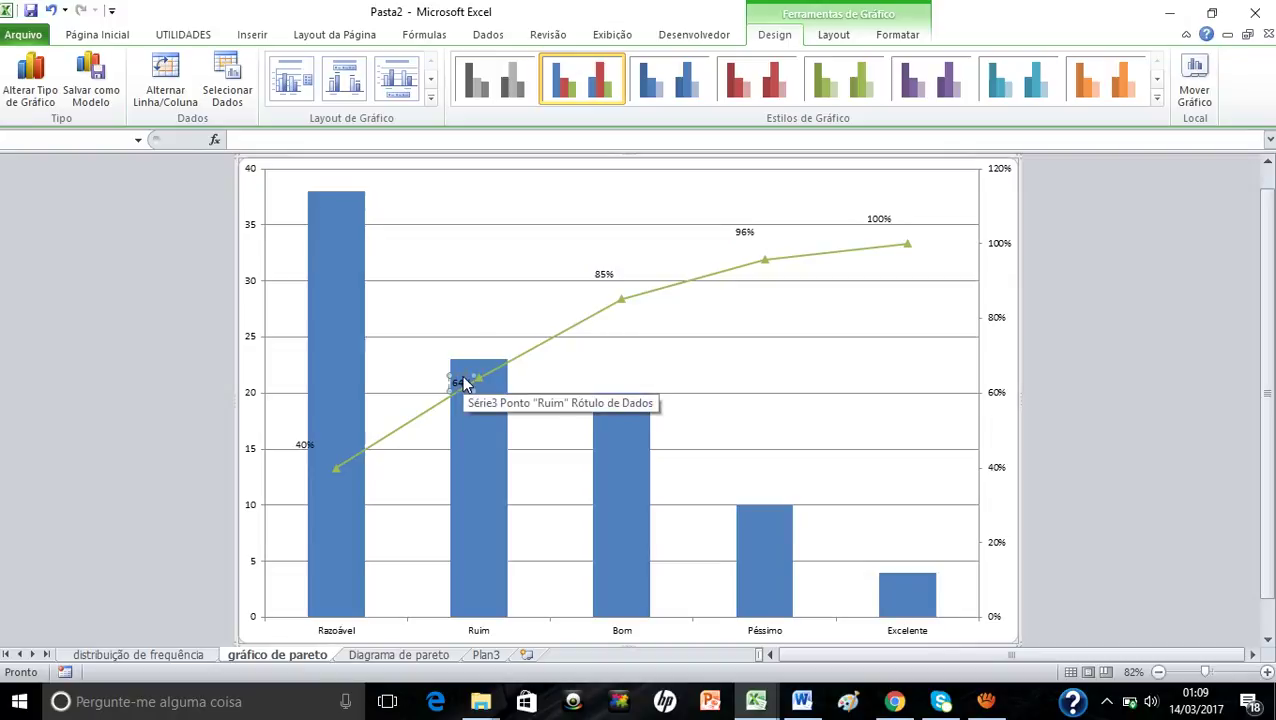
drag(465, 383, 460, 352)
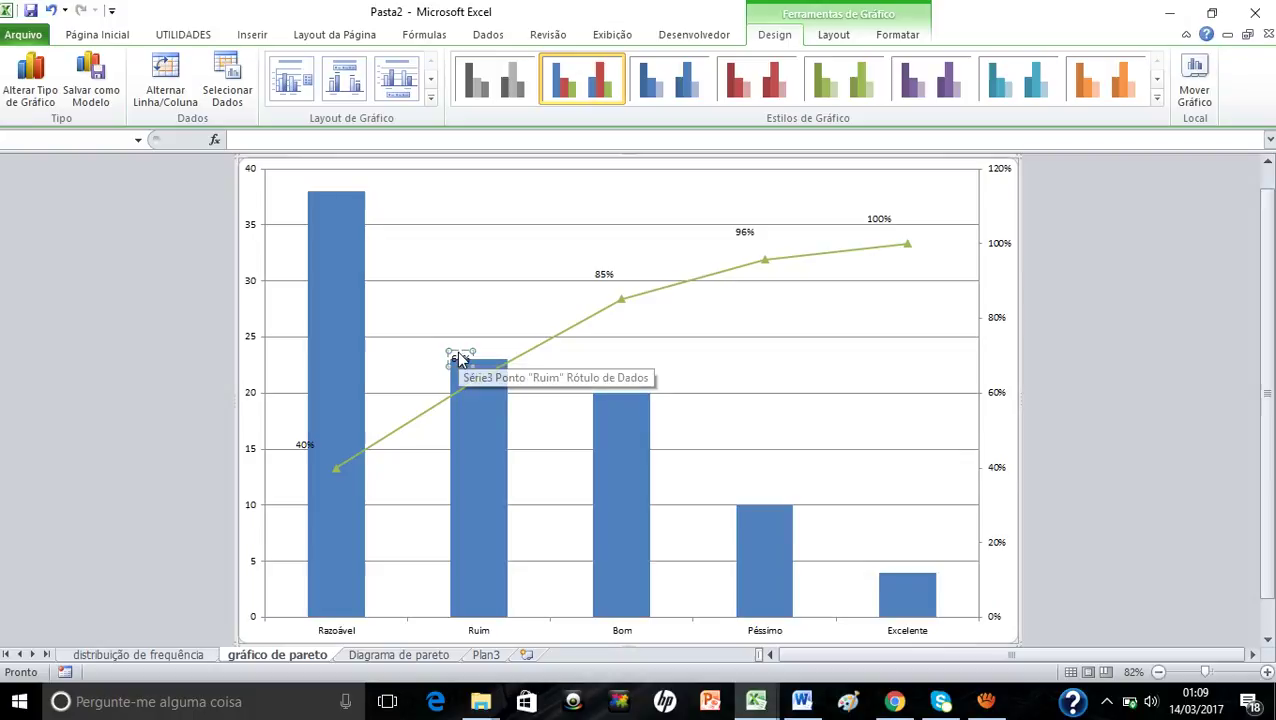
drag(458, 360, 459, 345)
click(675, 428)
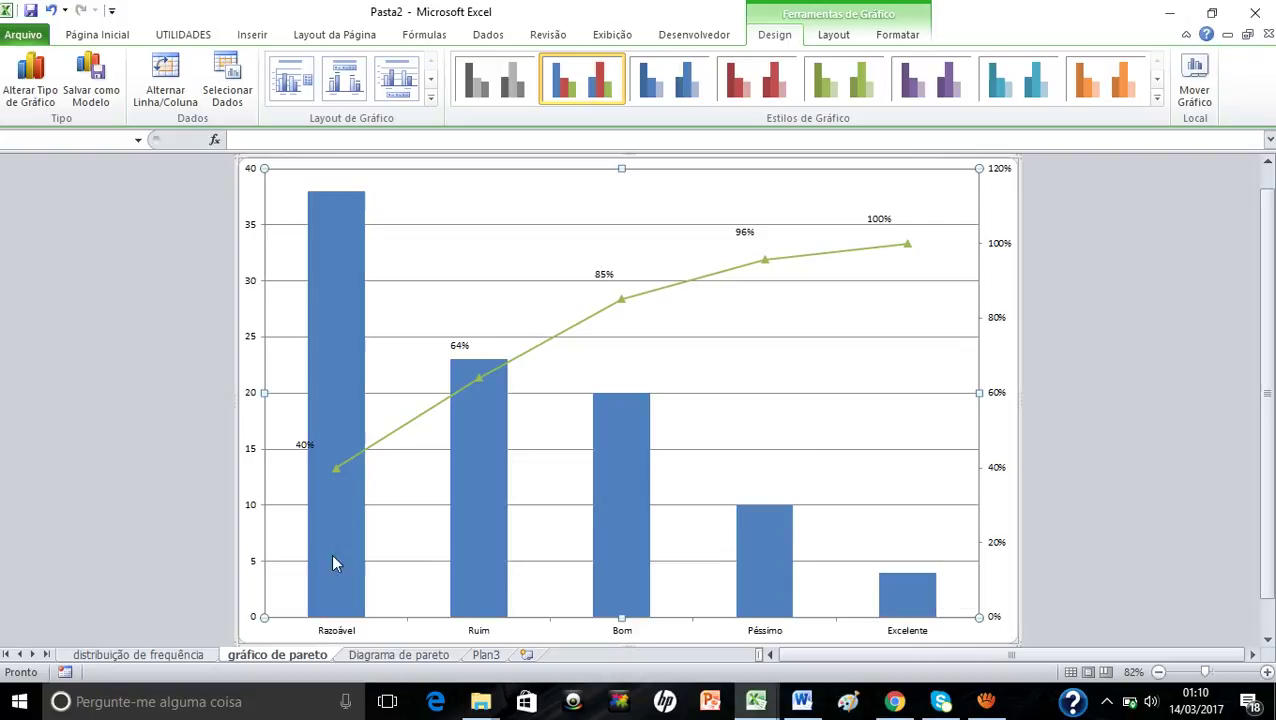
- Examine each column's frequency against the cumulative percentage line, from Razoável to Excelente
mouse_move(341, 561)
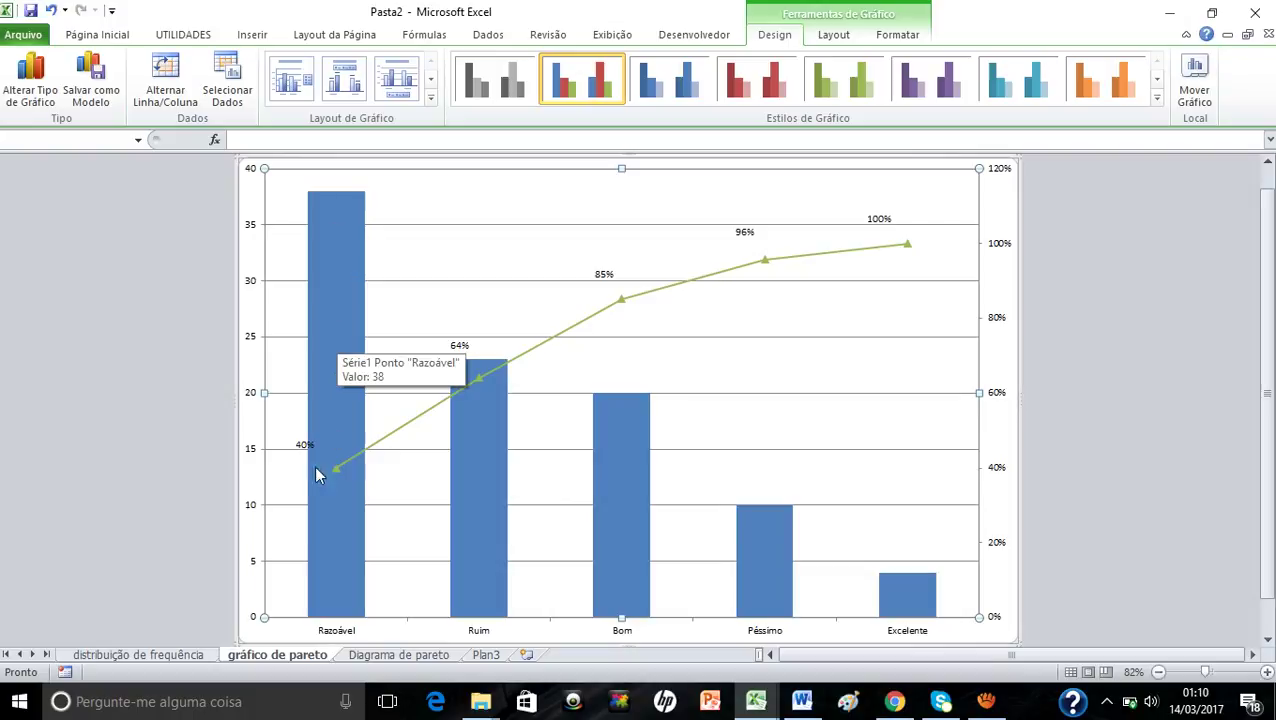
mouse_move(310, 470)
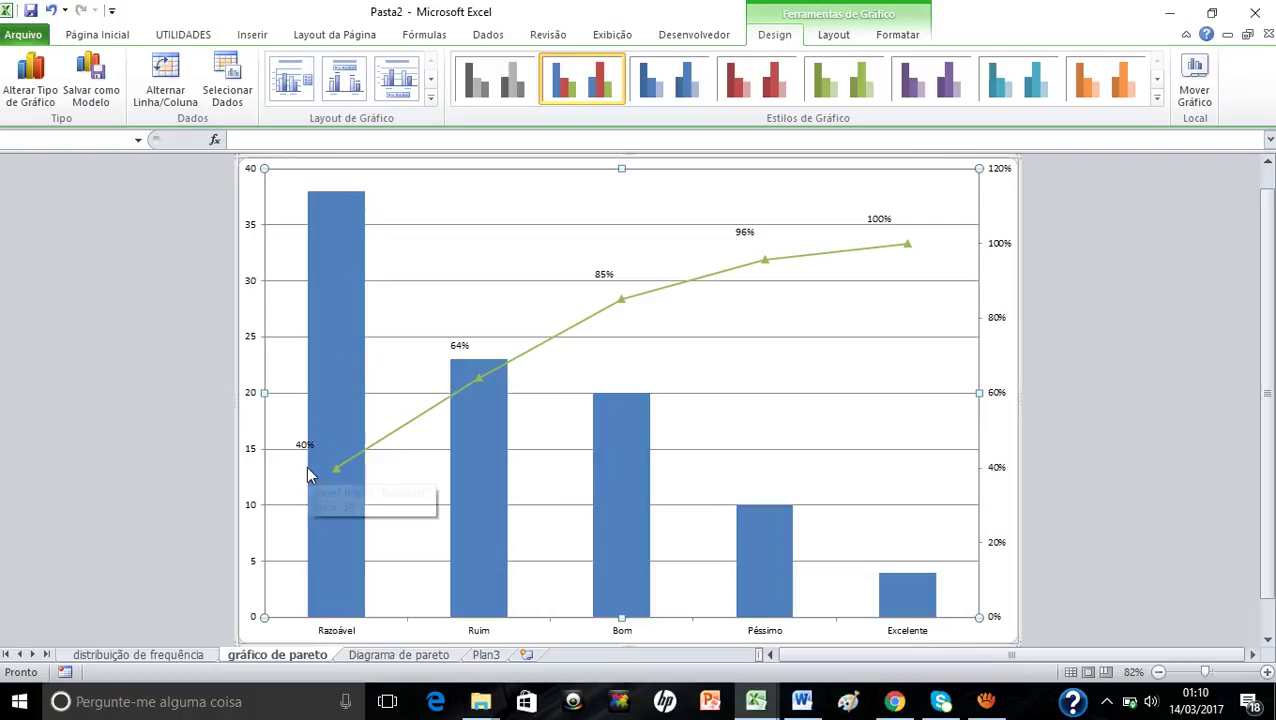
mouse_move(490, 598)
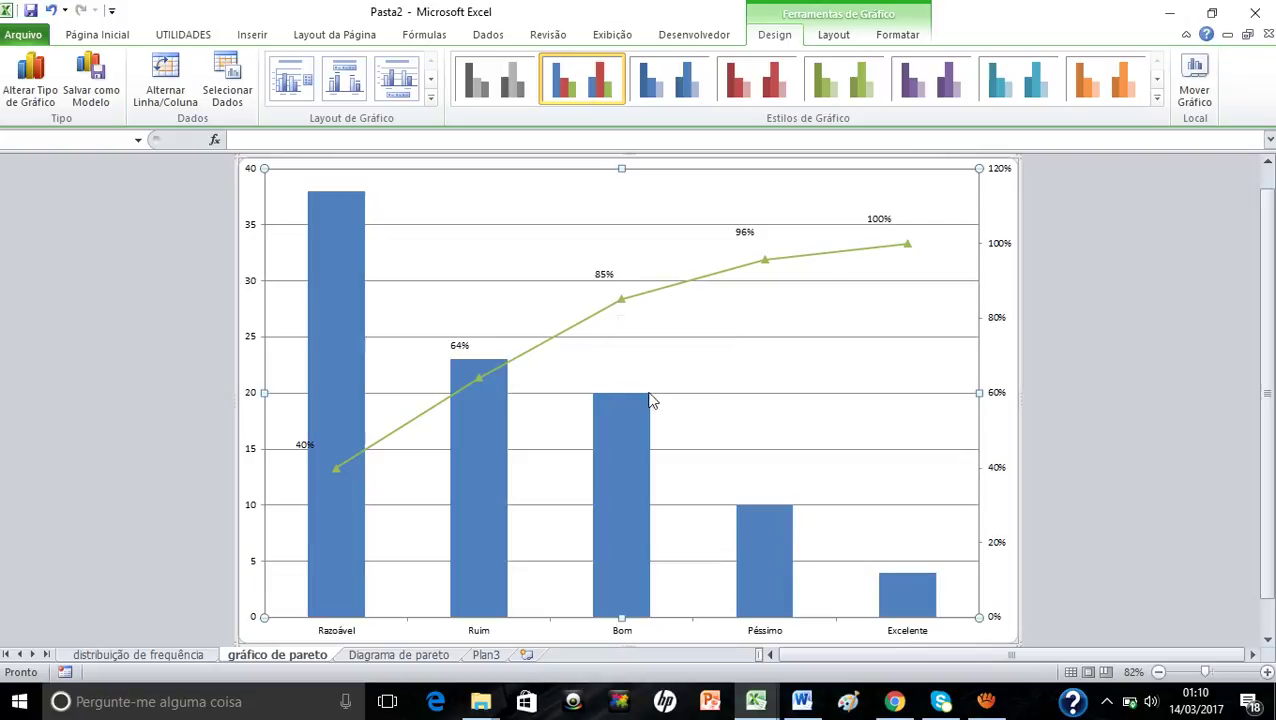
mouse_move(776, 568)
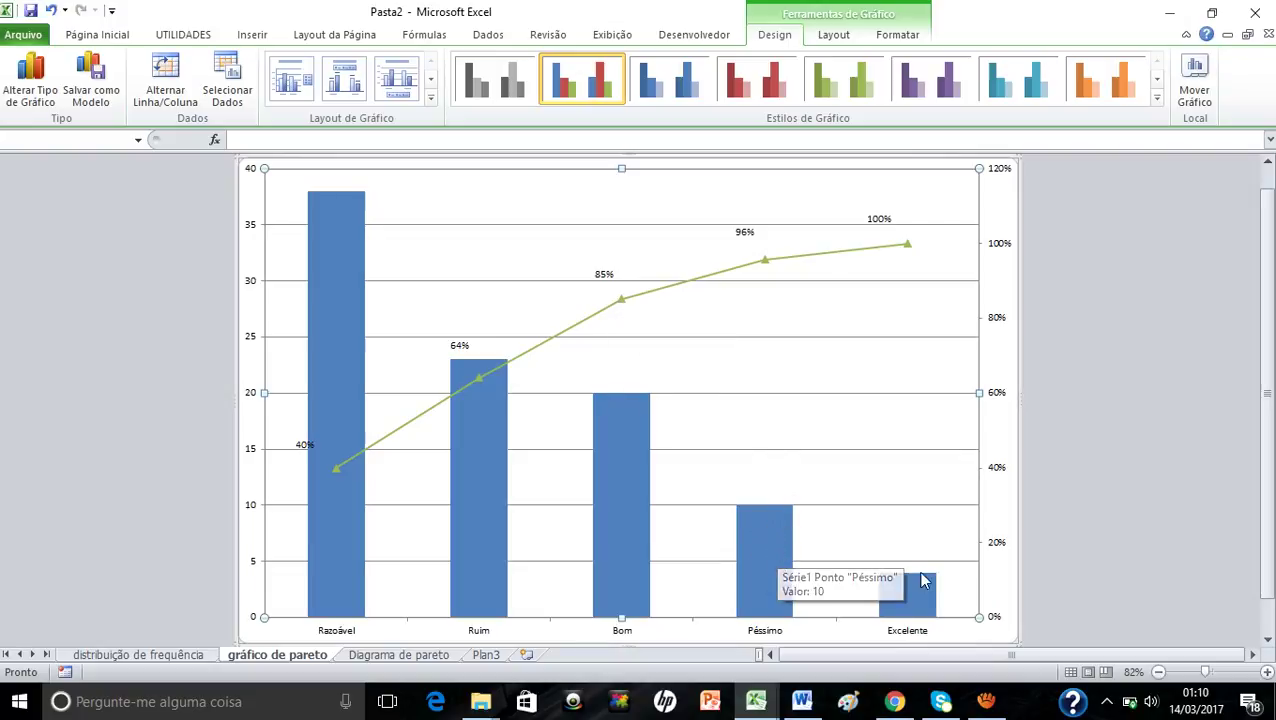
mouse_move(921, 598)
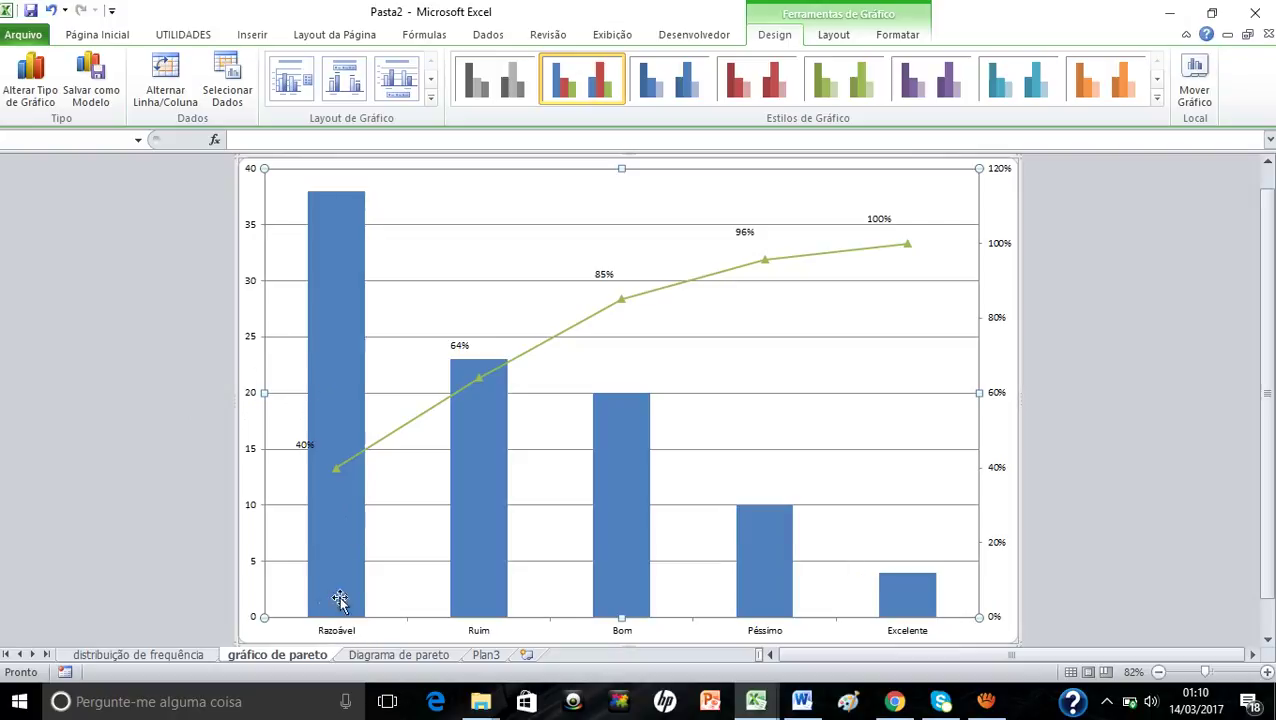
mouse_move(352, 594)
mouse_move(630, 537)
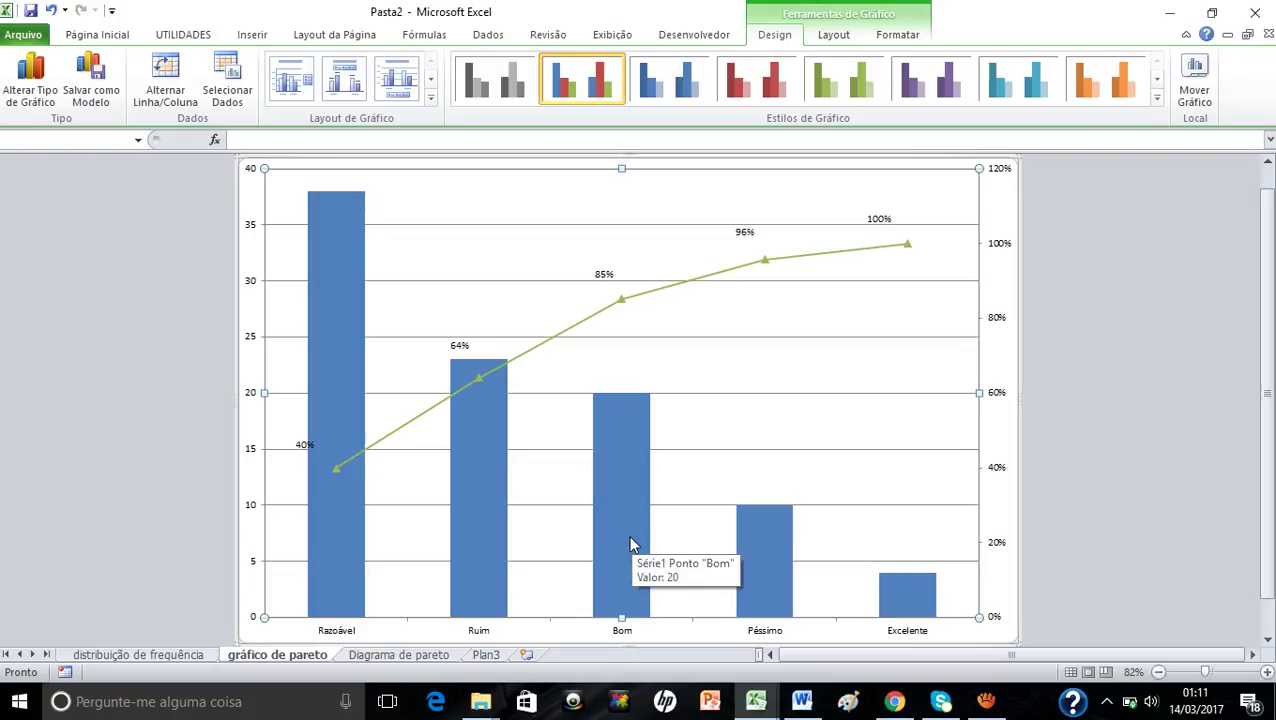
key(alt+Tab)
key(alt+Tab)
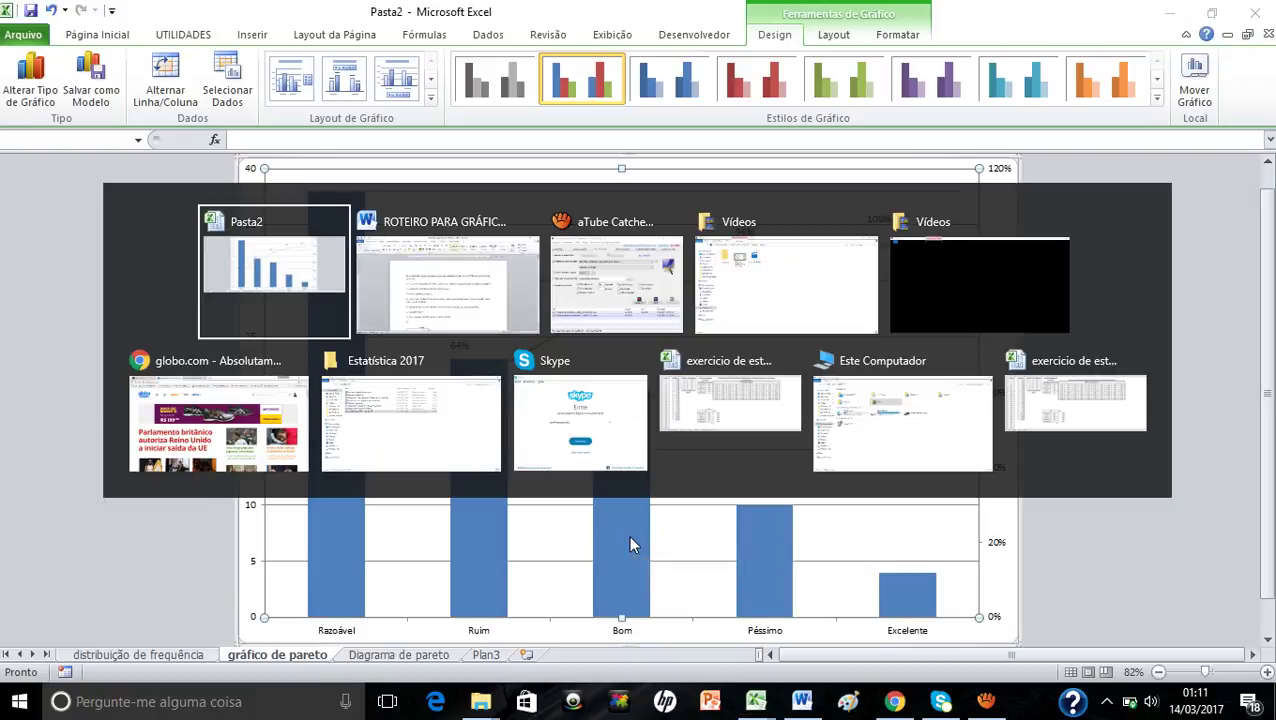